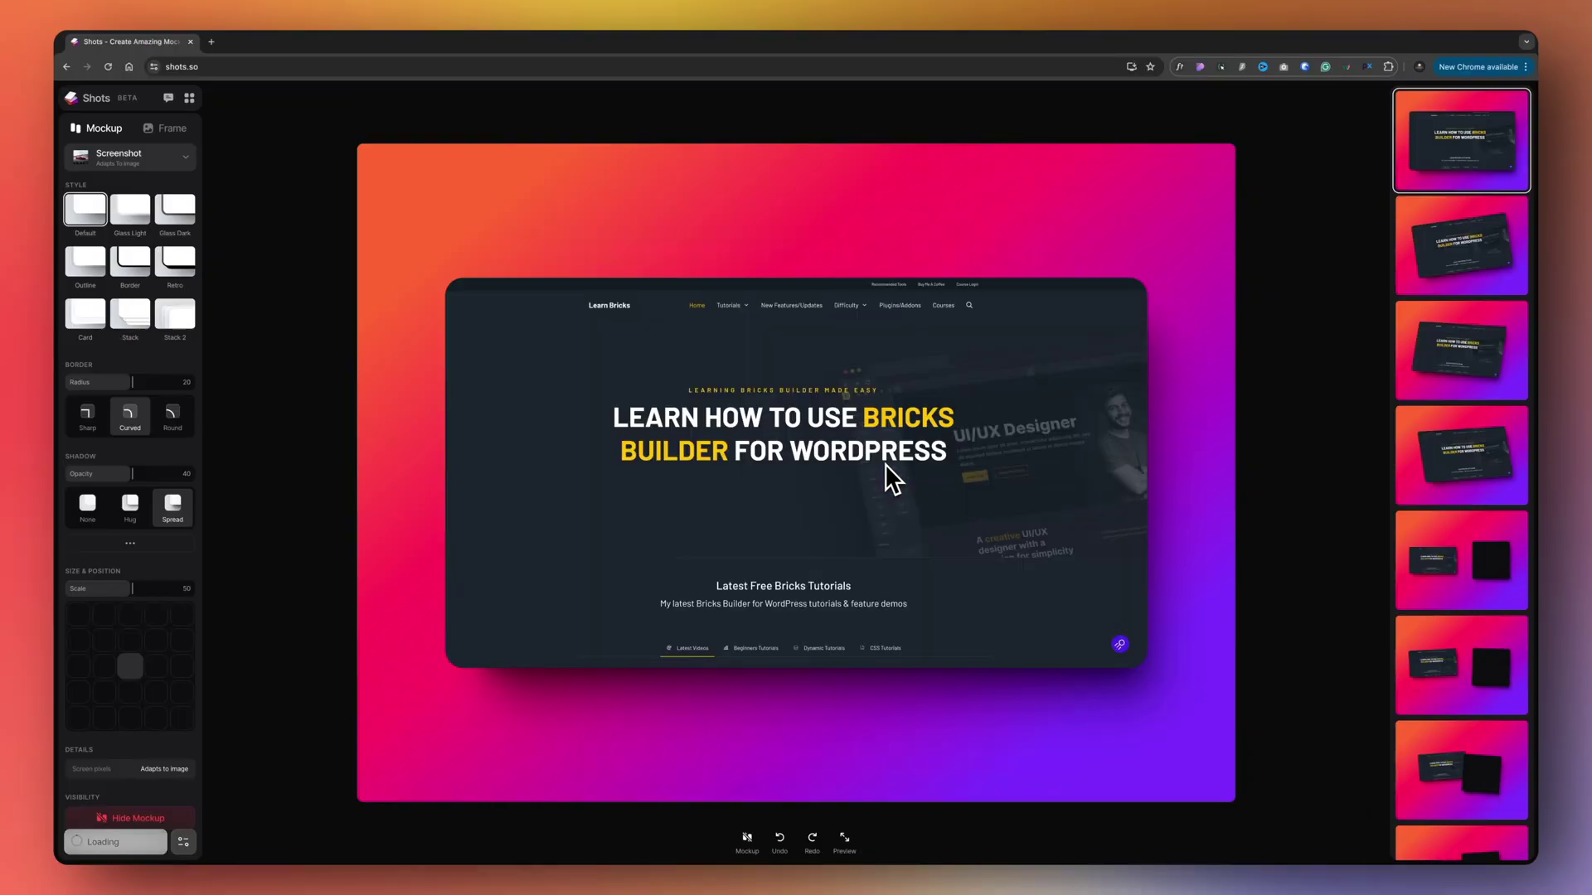
# - Try the Glass Light and Stack styles, then make the mockup corners sharp with radius 0
pyautogui.click(132, 214)
pyautogui.click(192, 326)
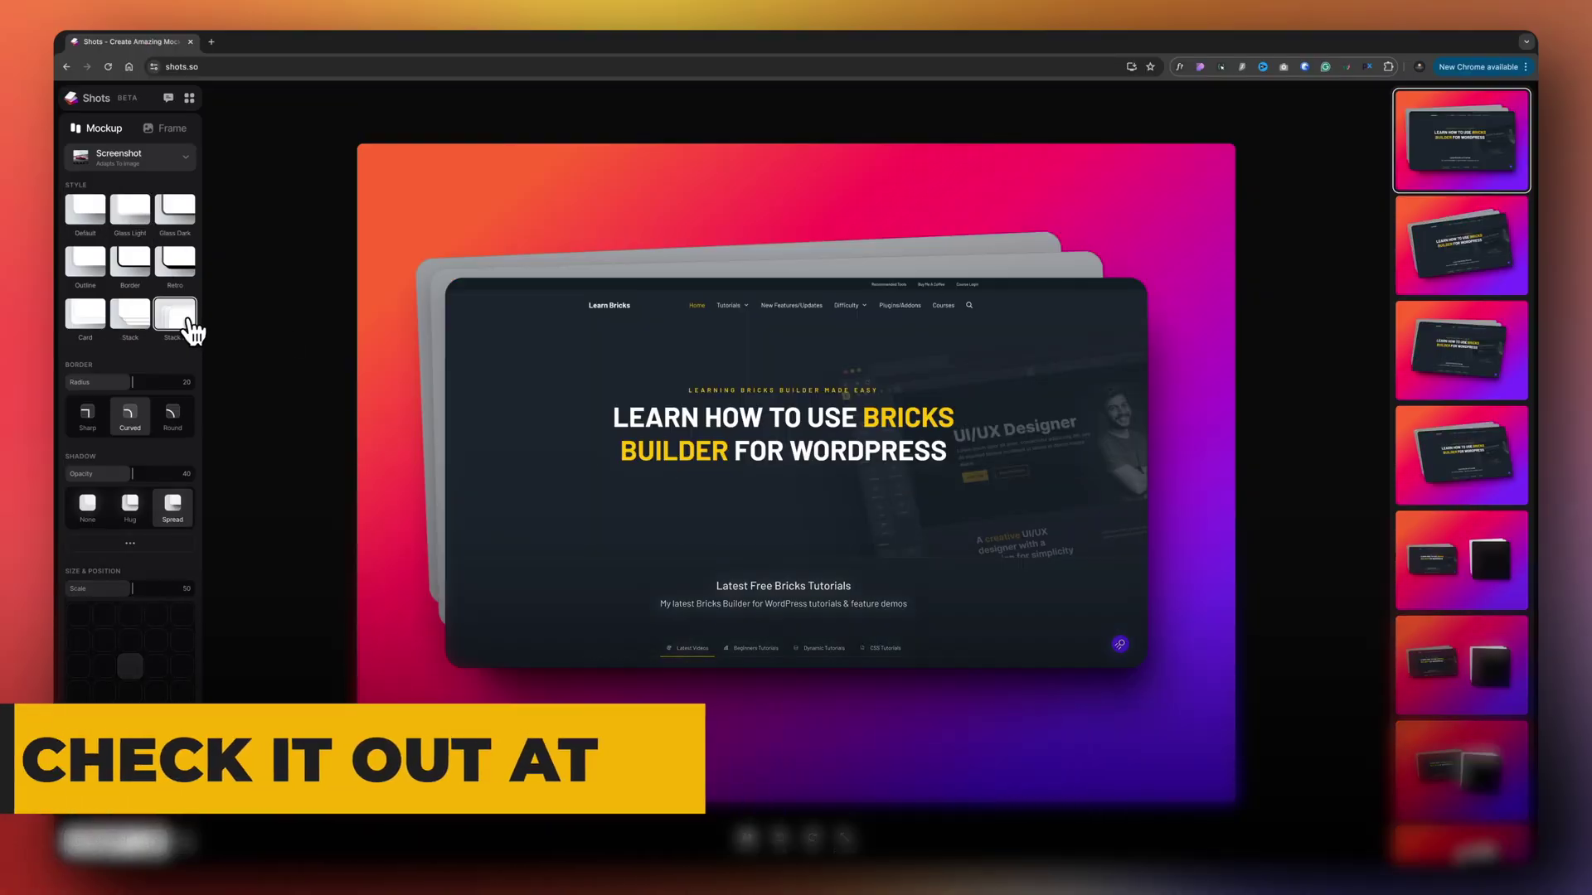
pyautogui.click(132, 320)
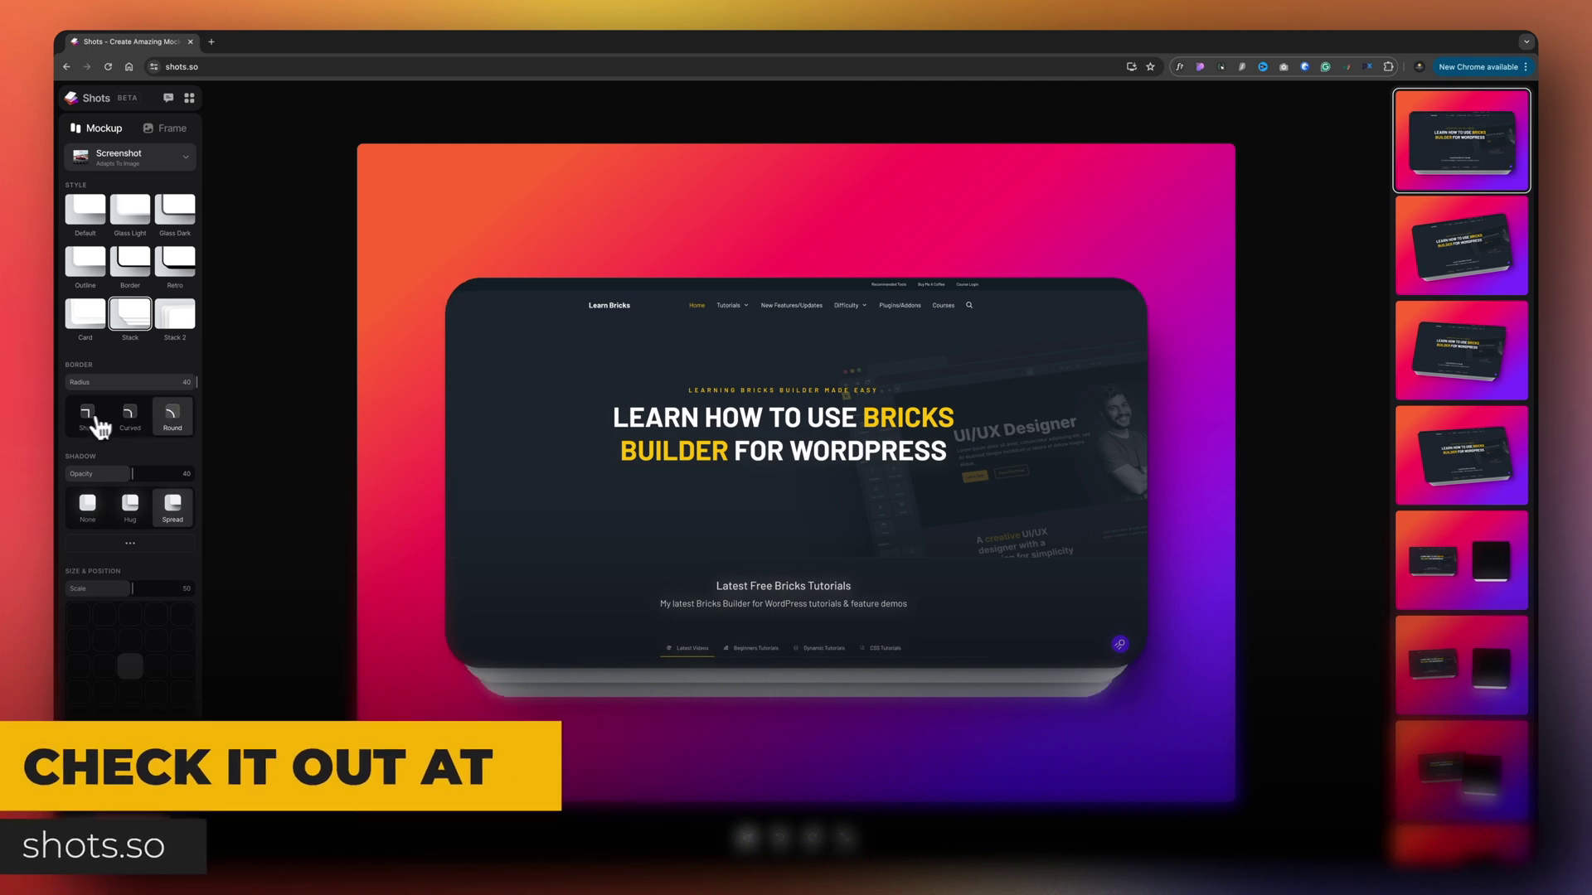
pyautogui.click(87, 415)
pyautogui.click(130, 414)
pyautogui.click(135, 384)
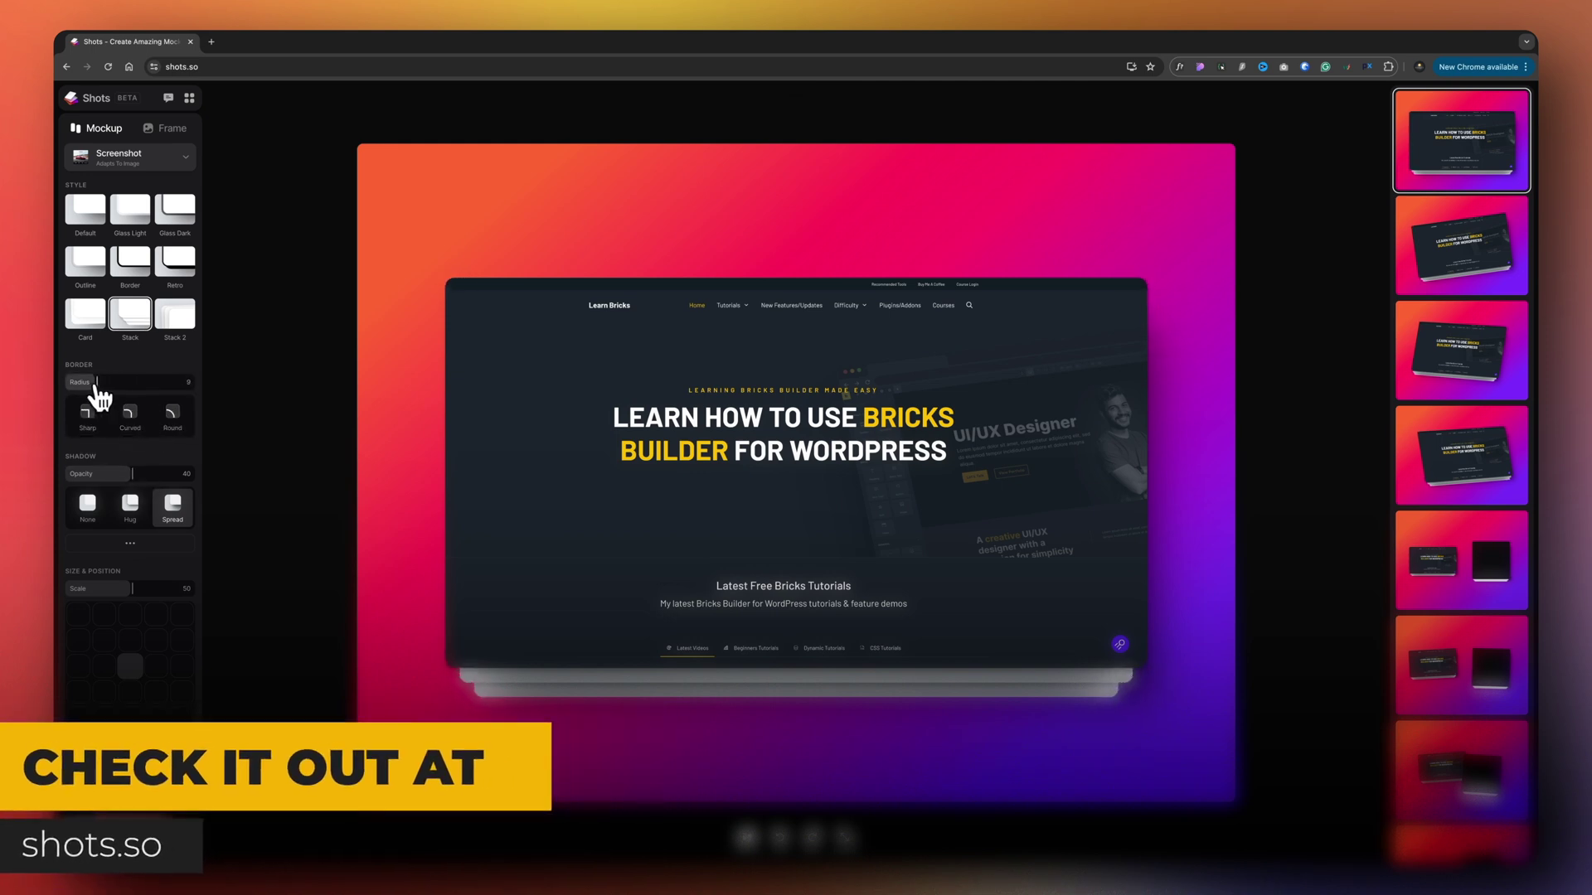
# - Put the screenshot in a Browser mockup with the Chrome Dark style
pyautogui.click(151, 157)
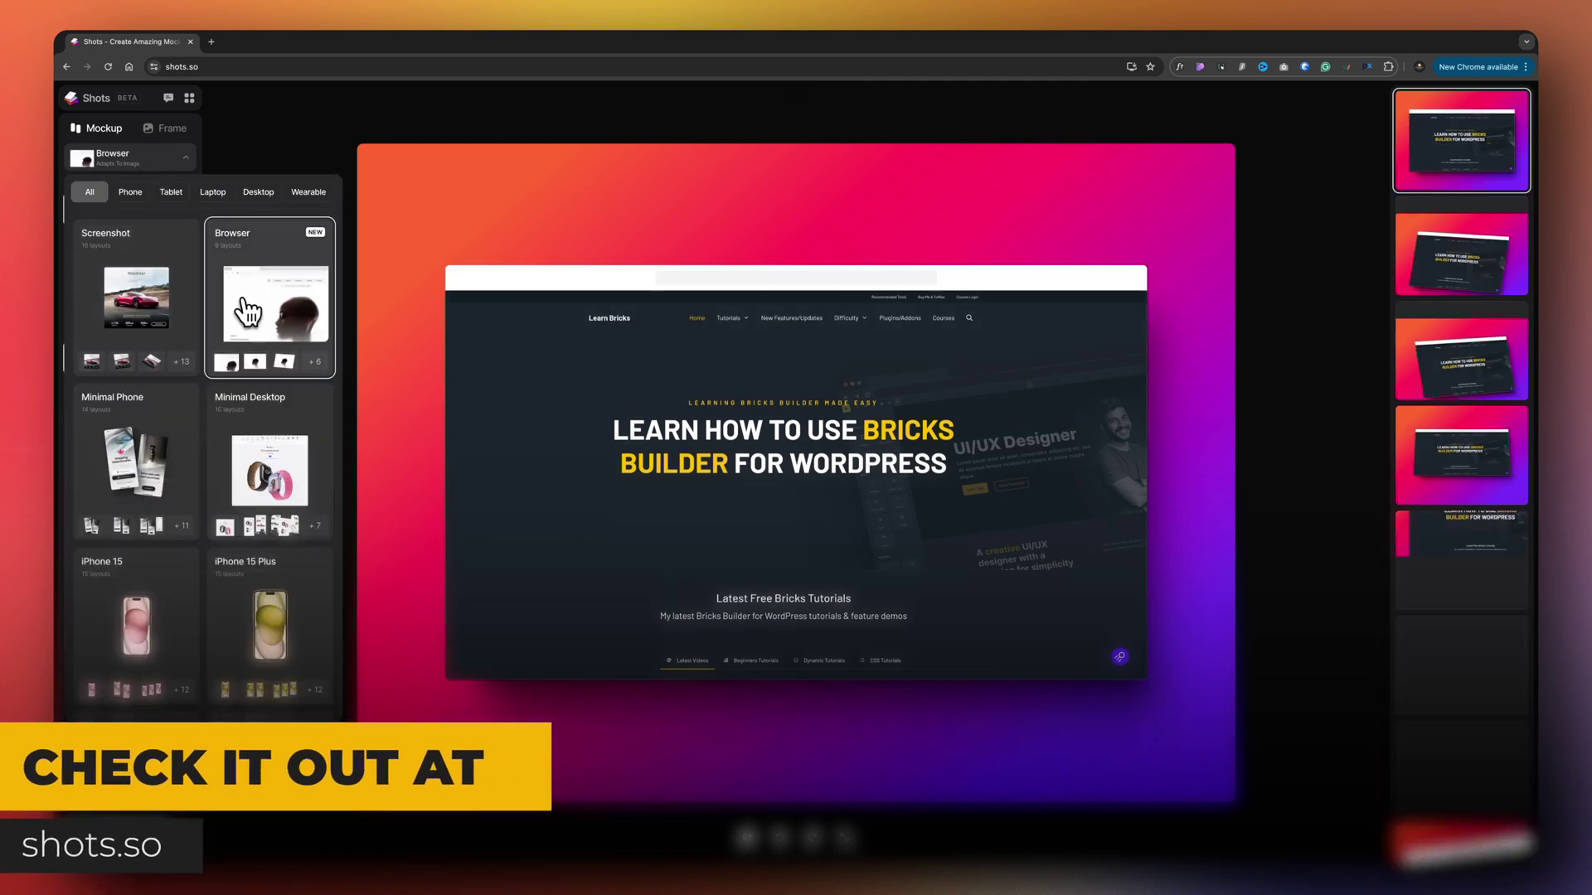
pyautogui.click(249, 307)
pyautogui.click(133, 273)
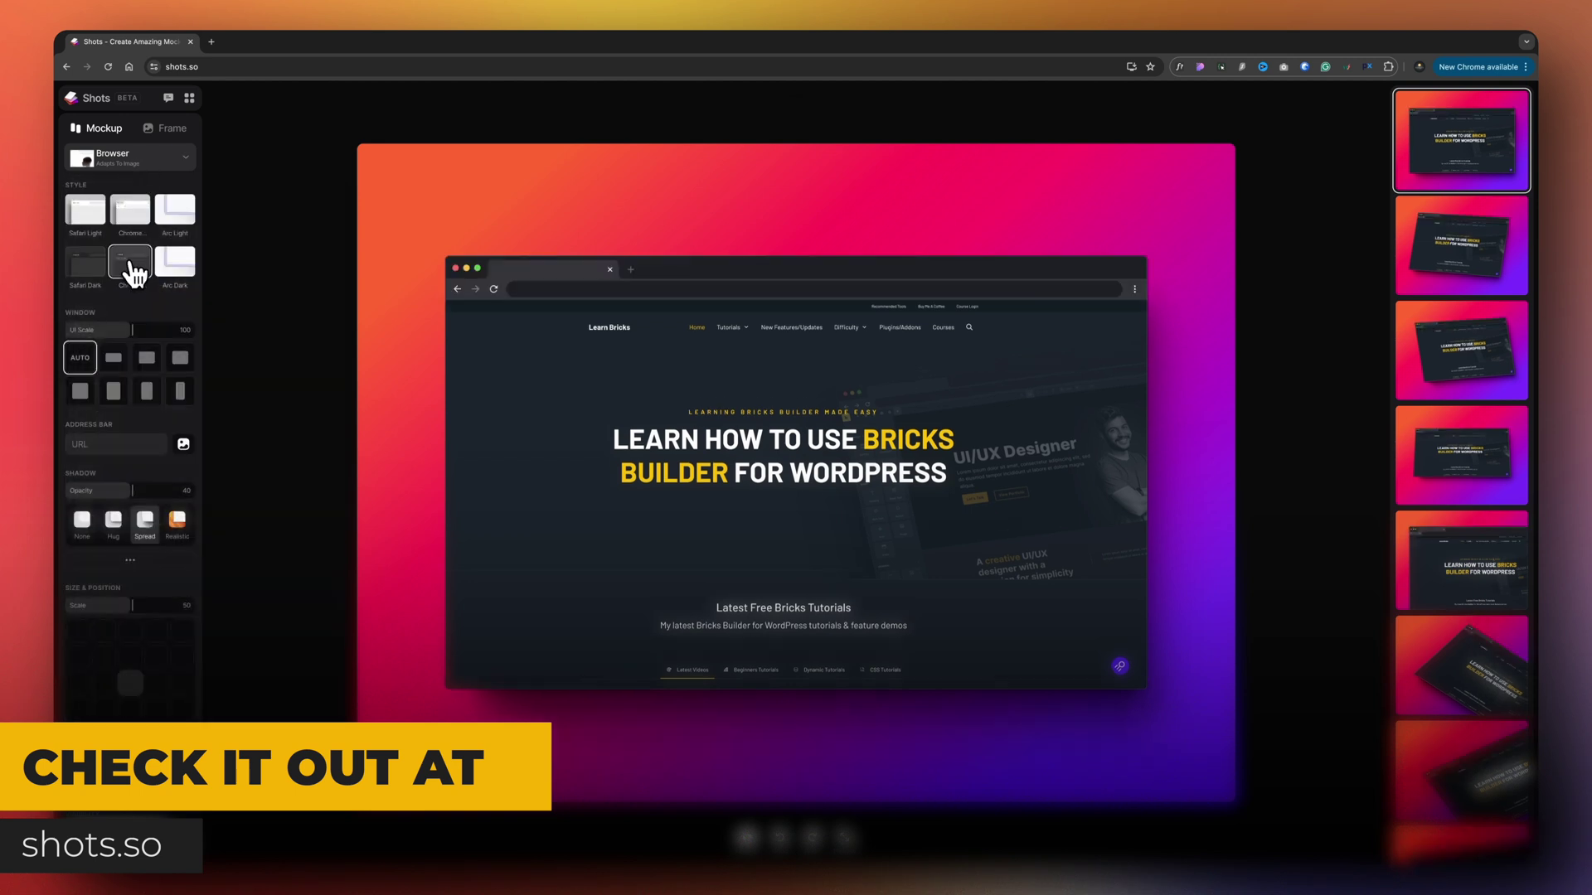
# - Set the frame to Default 16:9 with an orange-yellow gradient background
pyautogui.click(166, 129)
pyautogui.click(126, 158)
pyautogui.click(100, 249)
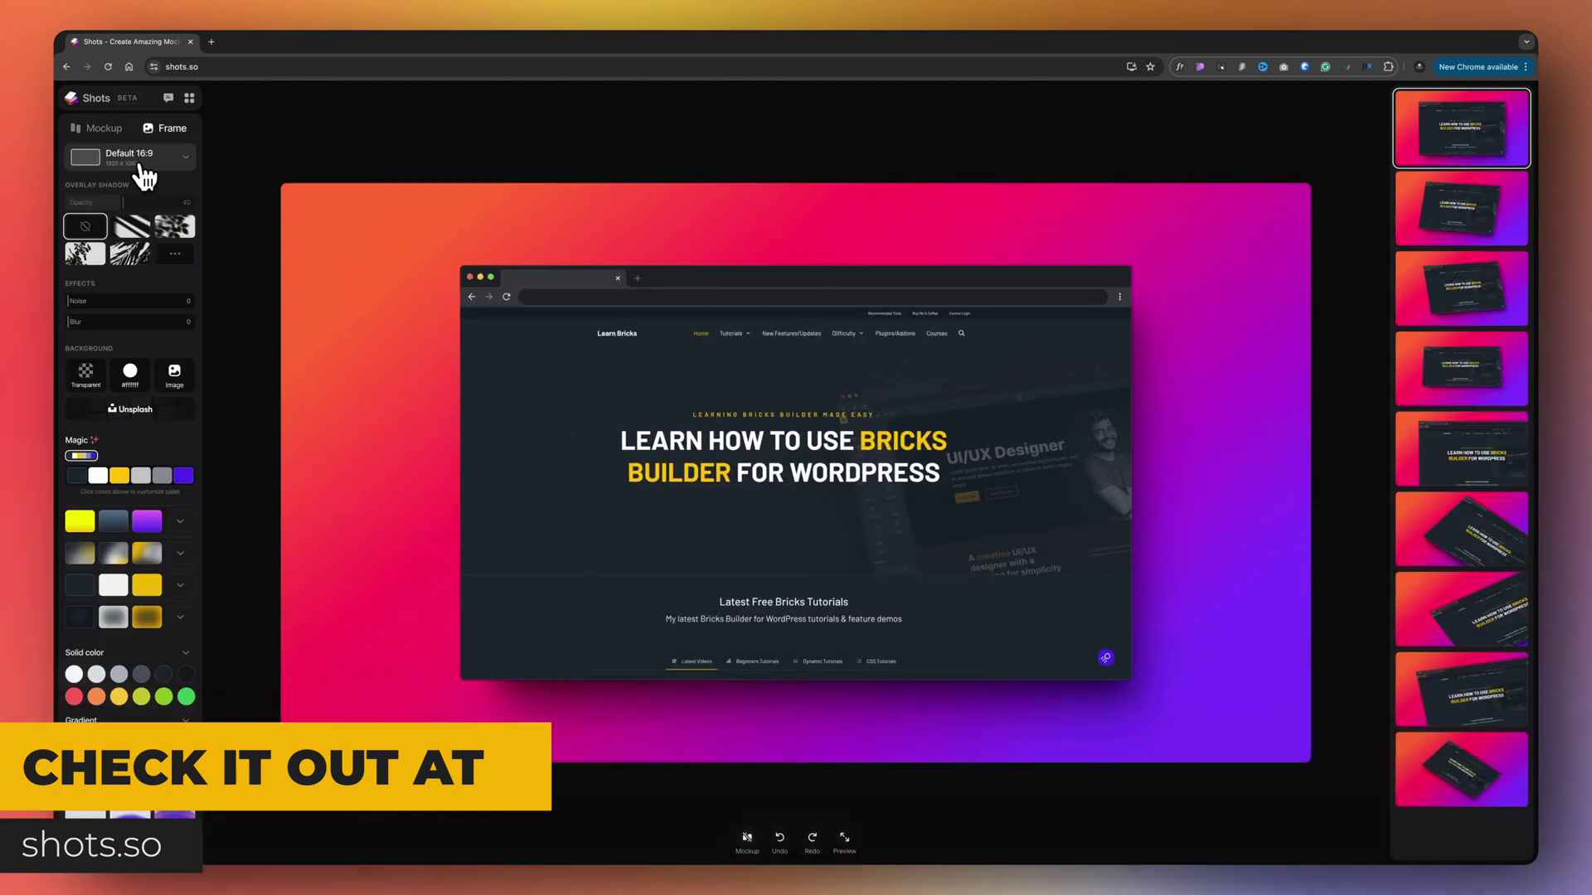
pyautogui.scroll(-2, 137, 522)
pyautogui.click(185, 607)
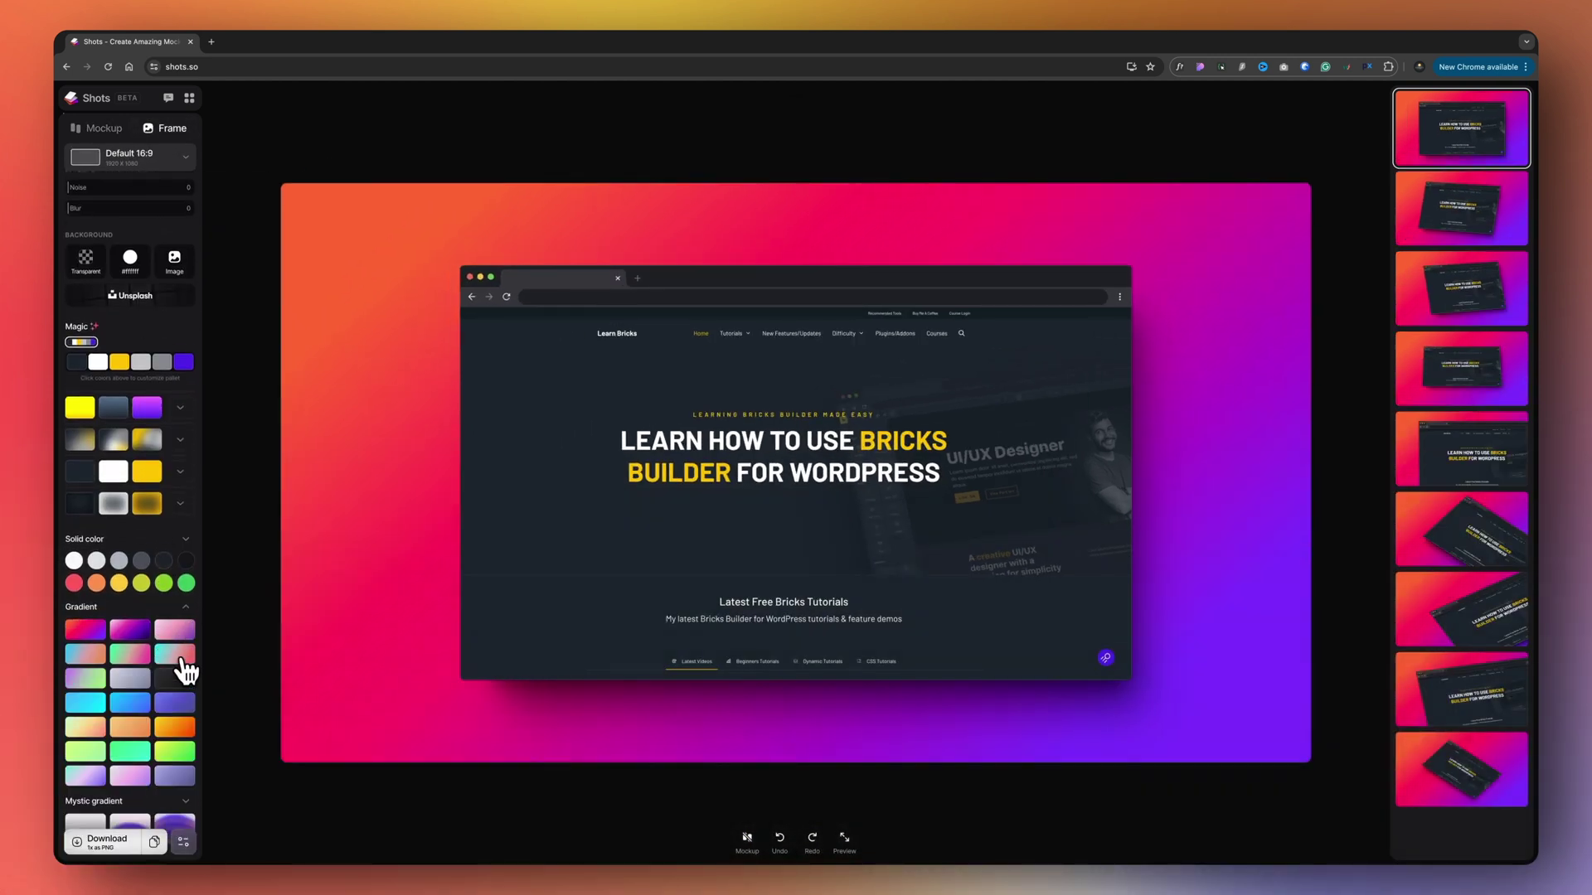
pyautogui.scroll(-1, 185, 655)
pyautogui.click(184, 655)
pyautogui.click(112, 131)
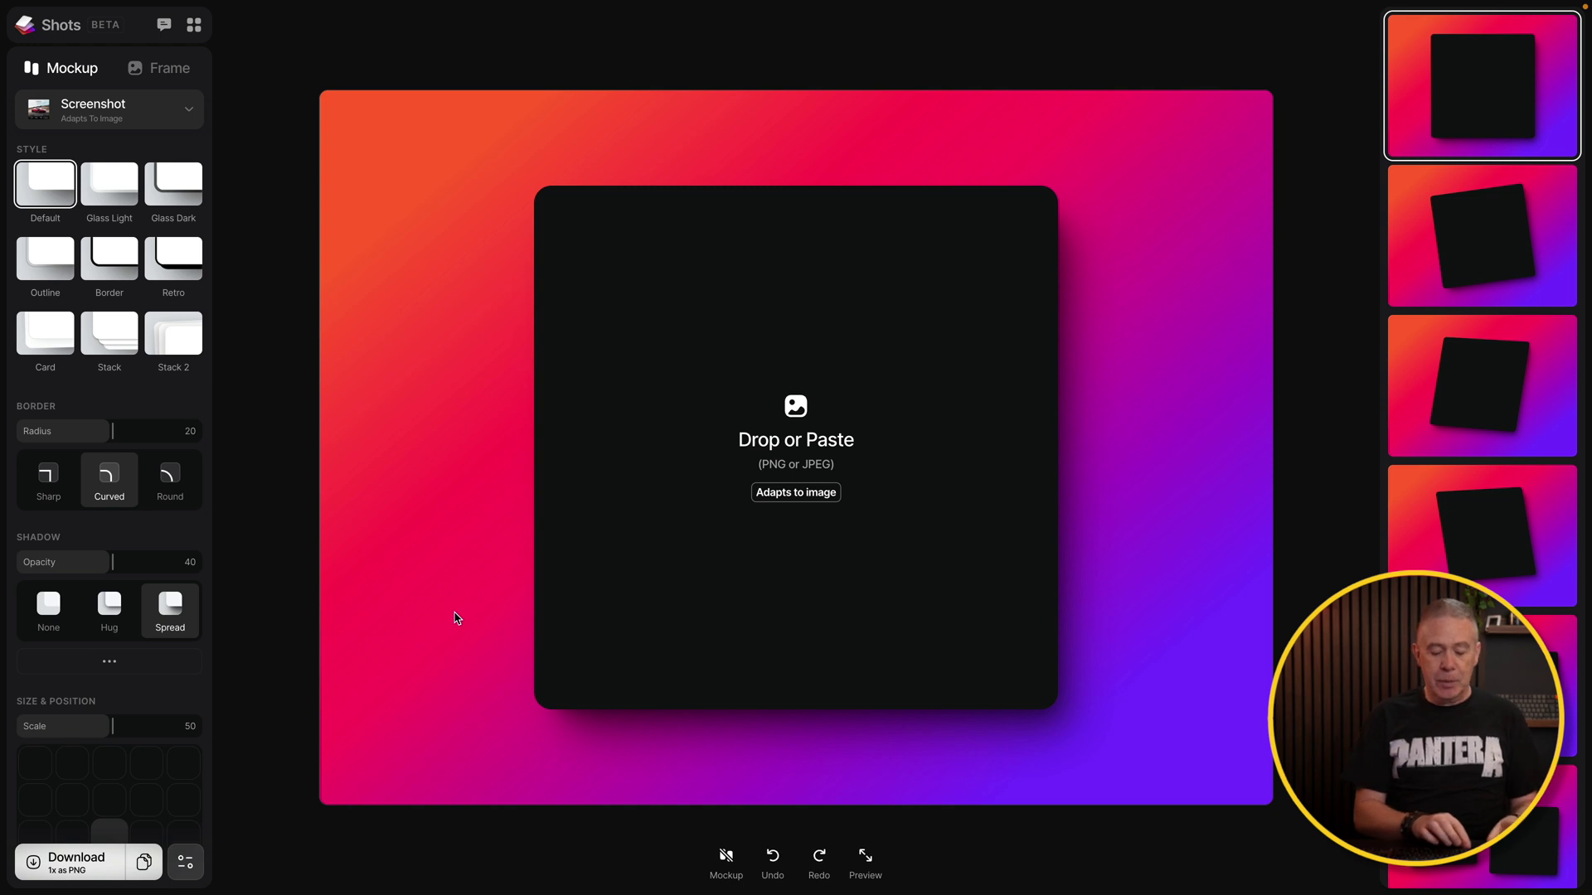
# - Paste the copied WordPress deals webpage screenshot into the empty mockup
pyautogui.hotkey('ctrl', 'v')
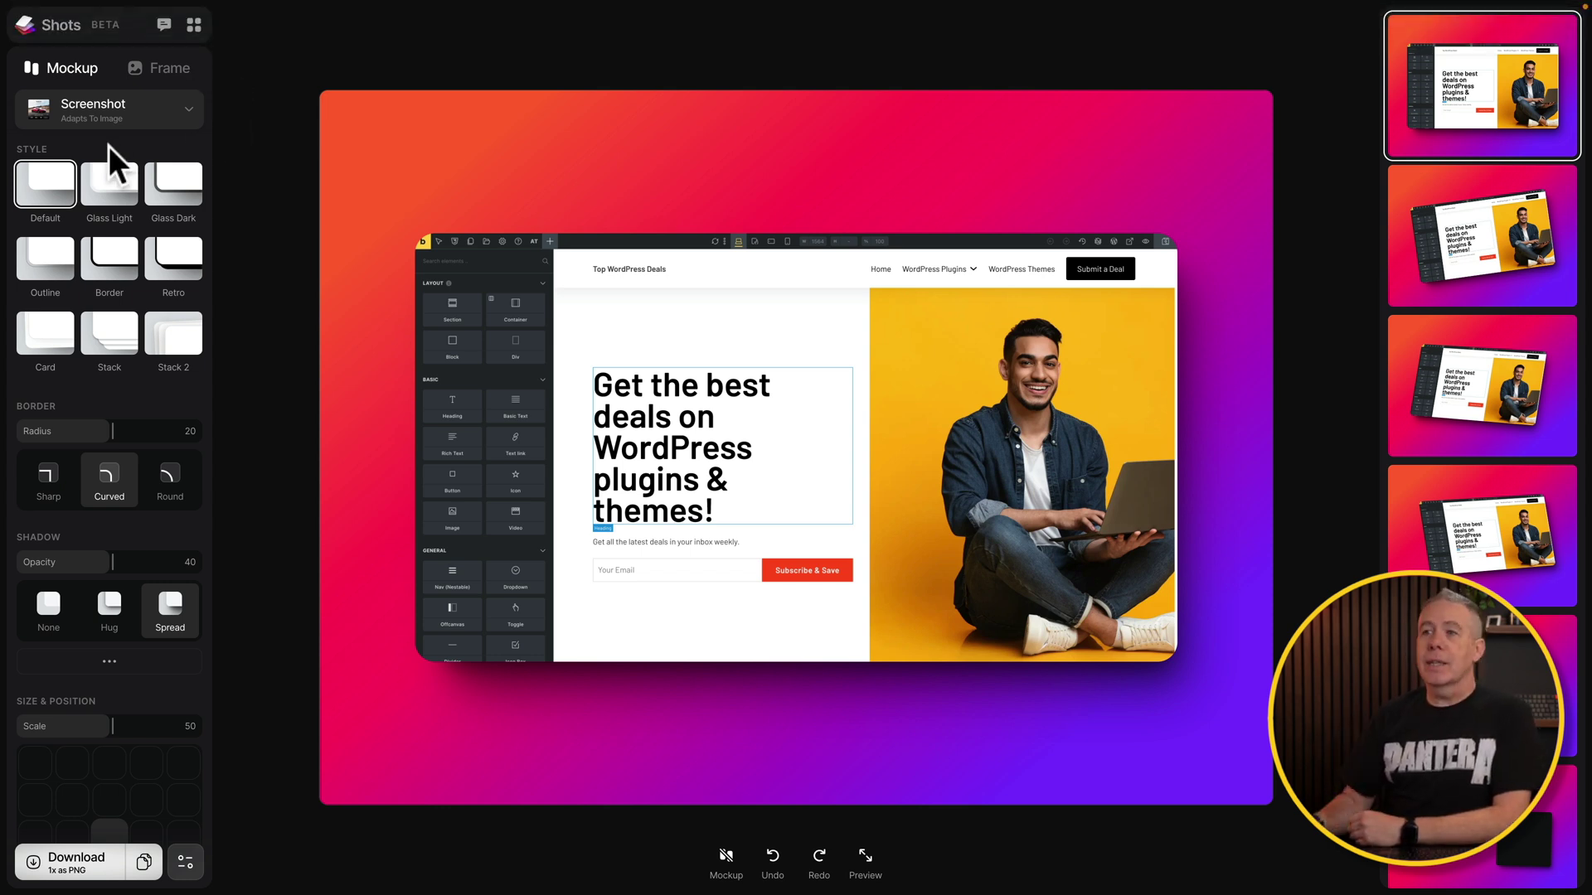
# - Check the Frame settings, then open the mockup-type catalogue from the Mockup tab
pyautogui.click(177, 69)
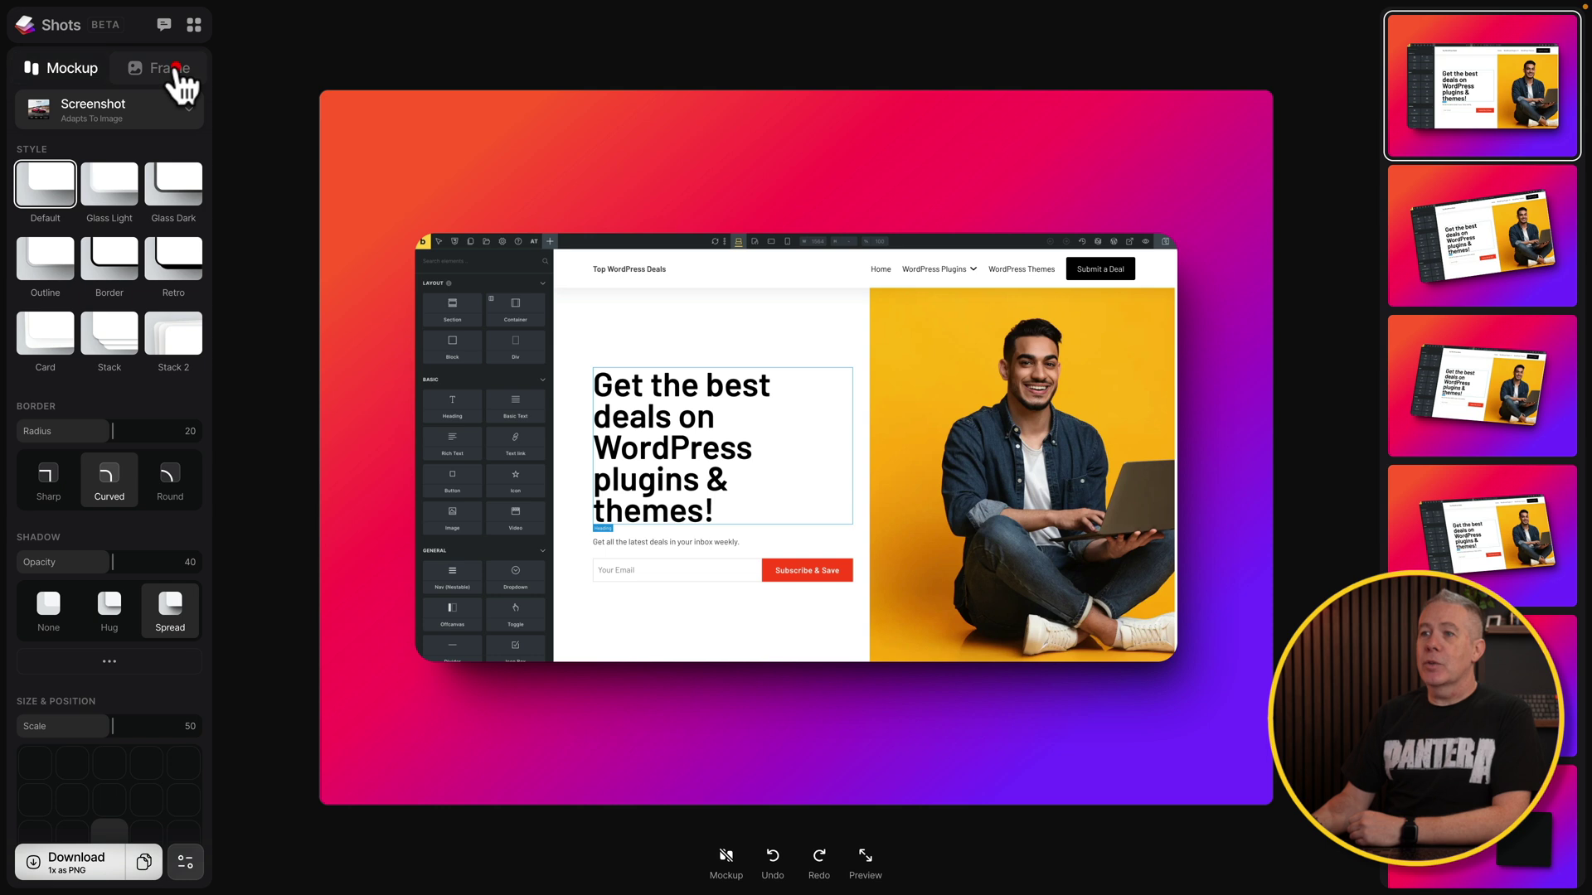
pyautogui.click(87, 75)
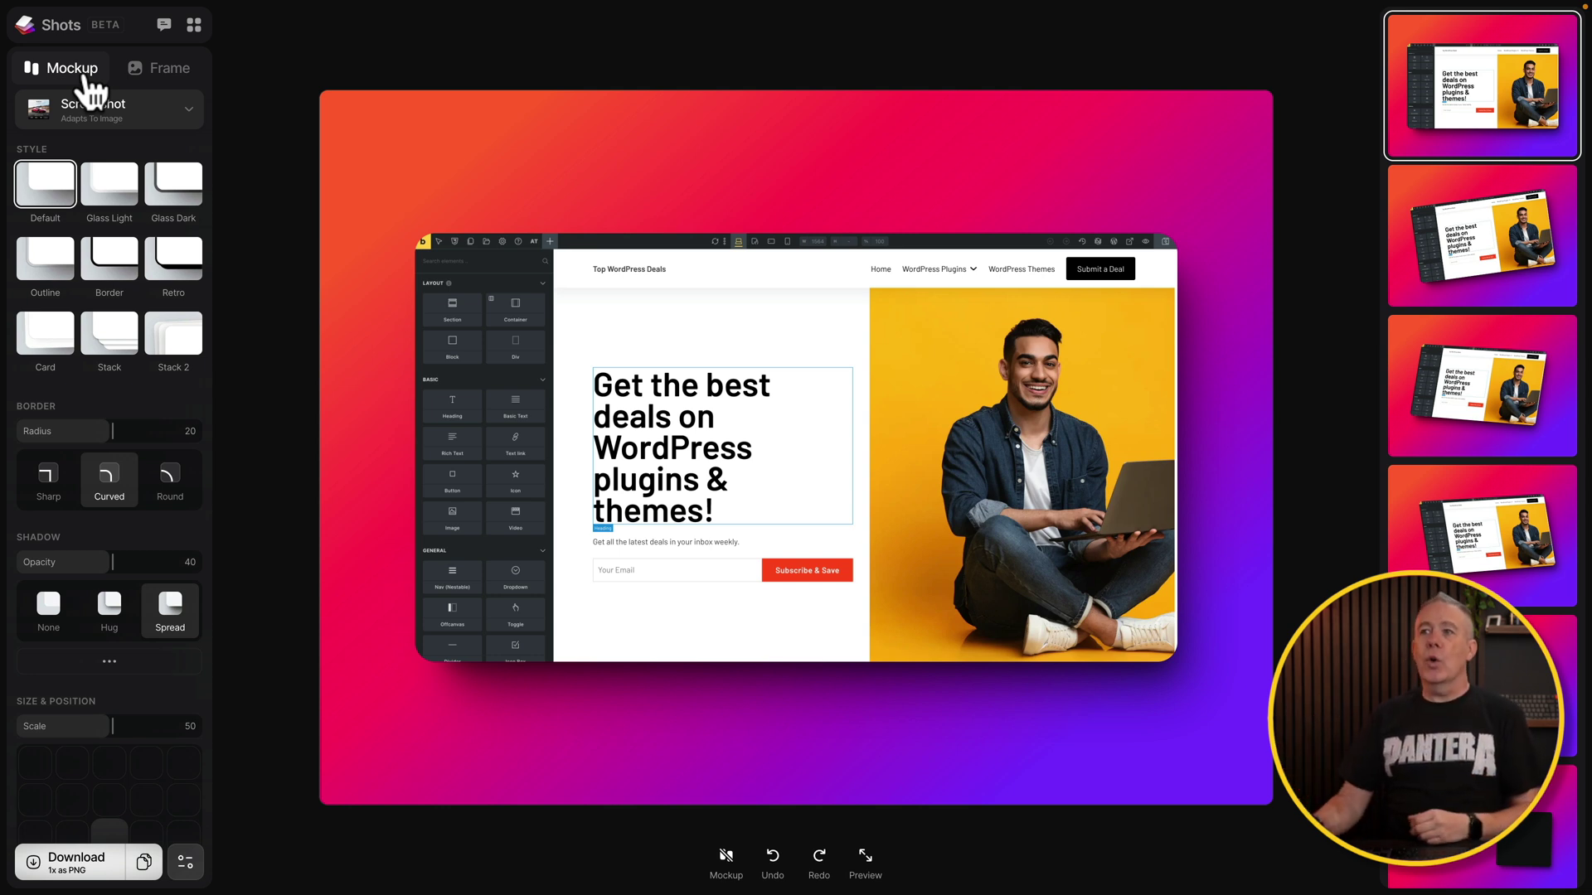
pyautogui.click(95, 114)
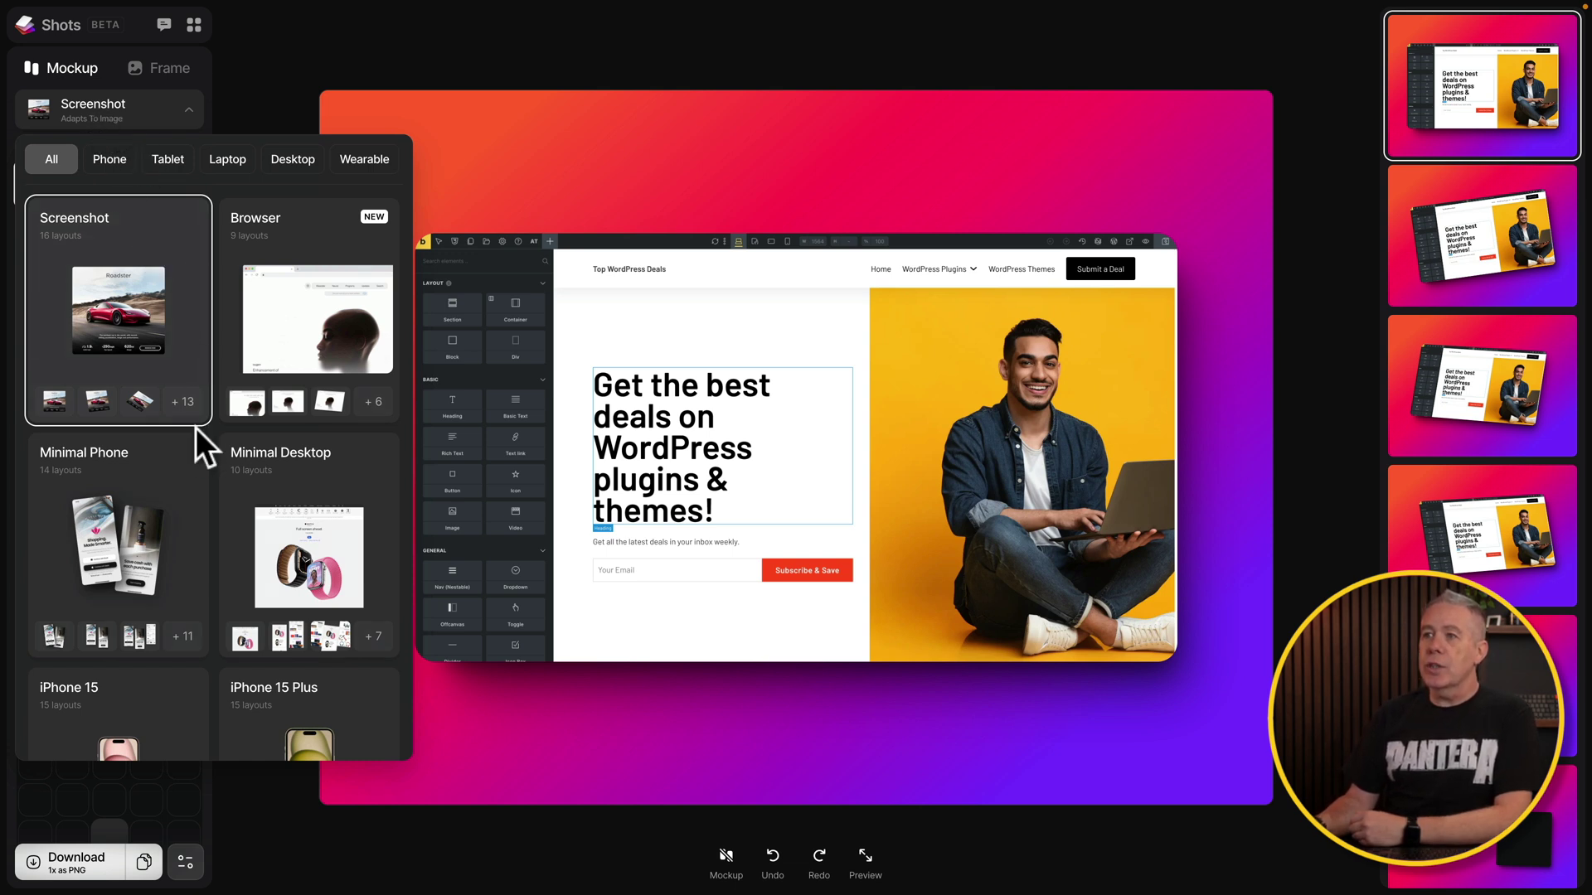
pyautogui.click(101, 166)
pyautogui.click(169, 159)
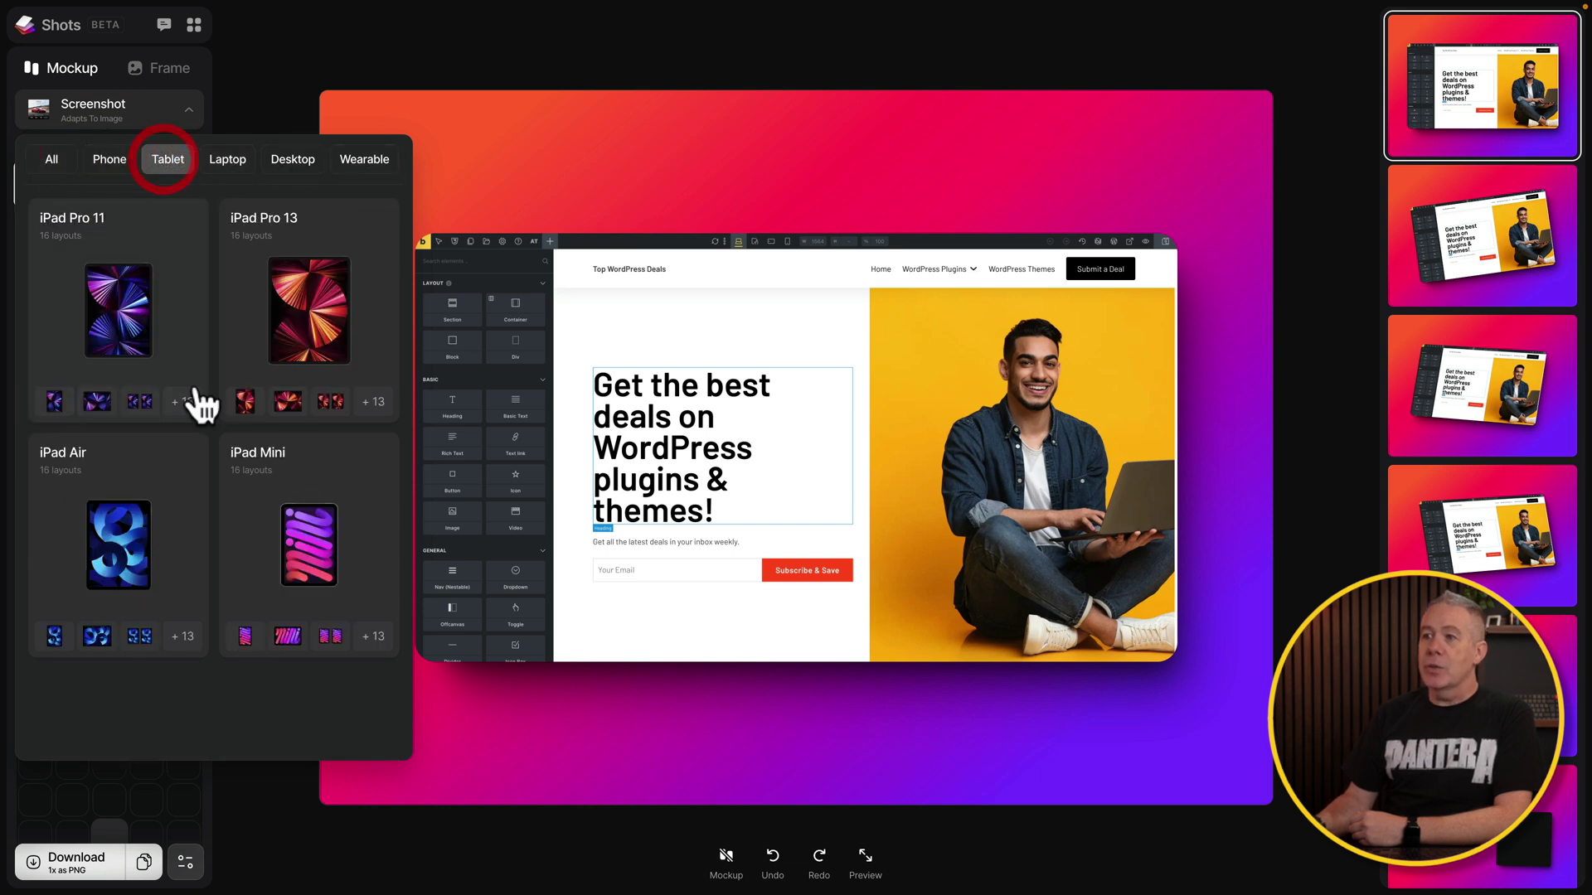
pyautogui.click(230, 162)
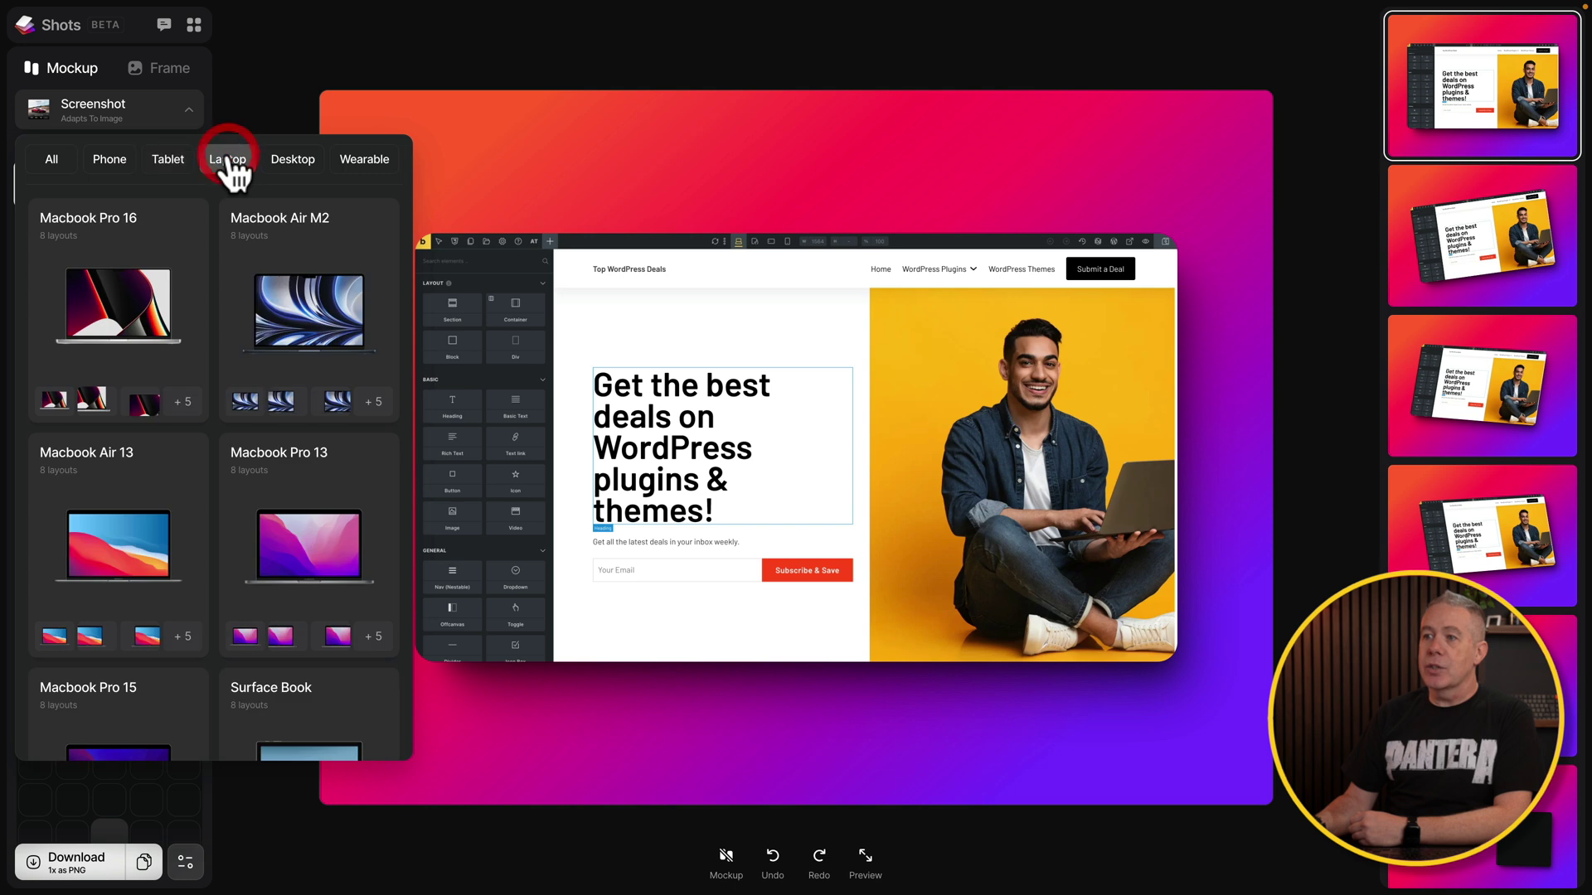
pyautogui.click(286, 162)
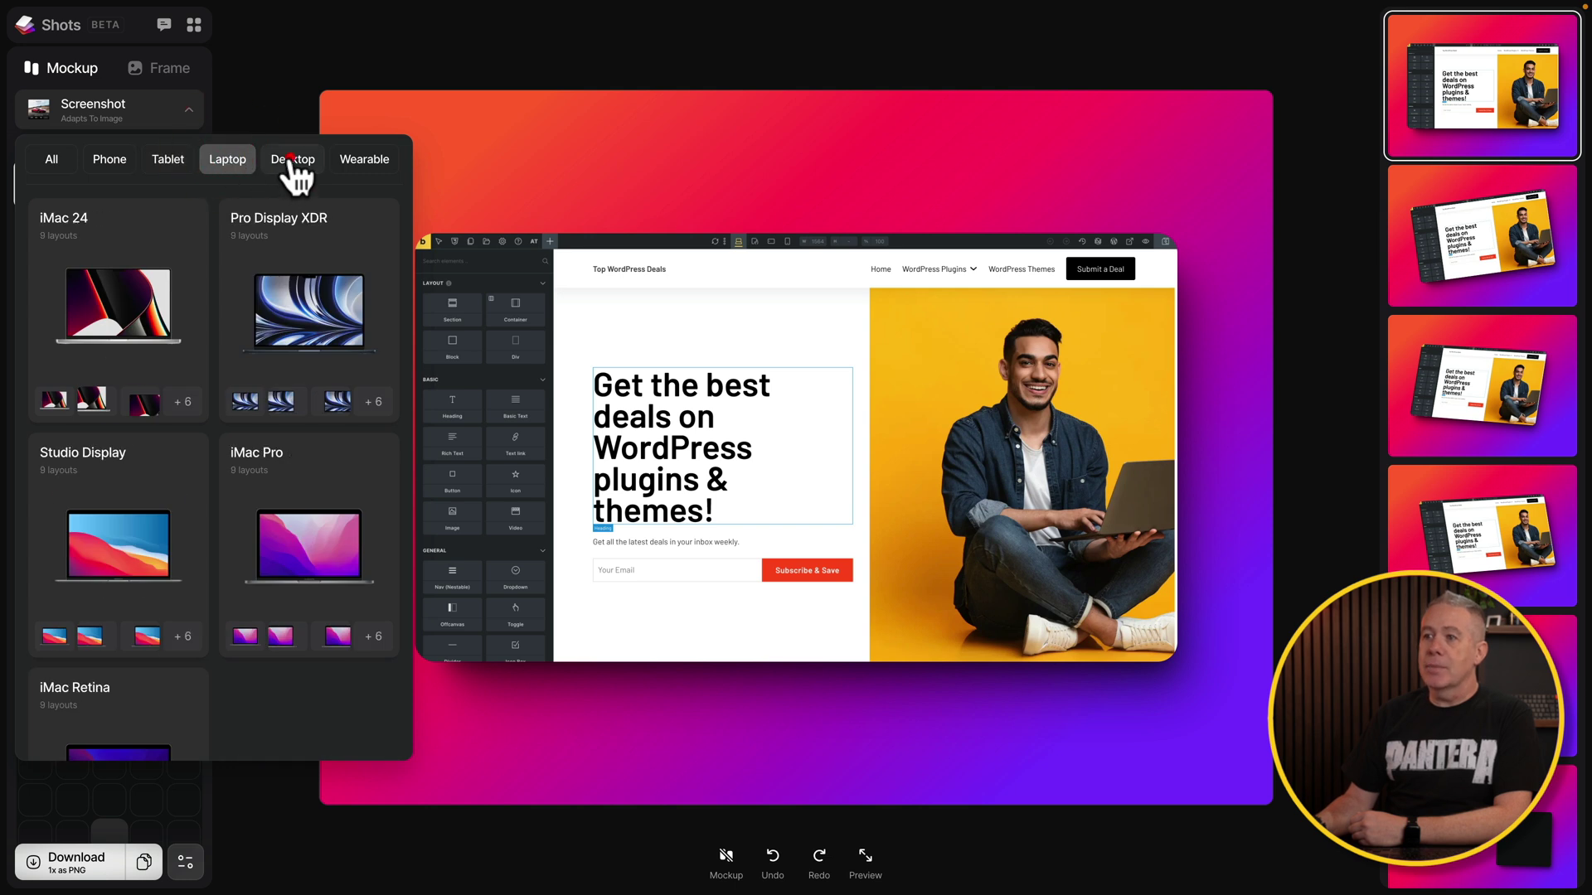
pyautogui.click(371, 166)
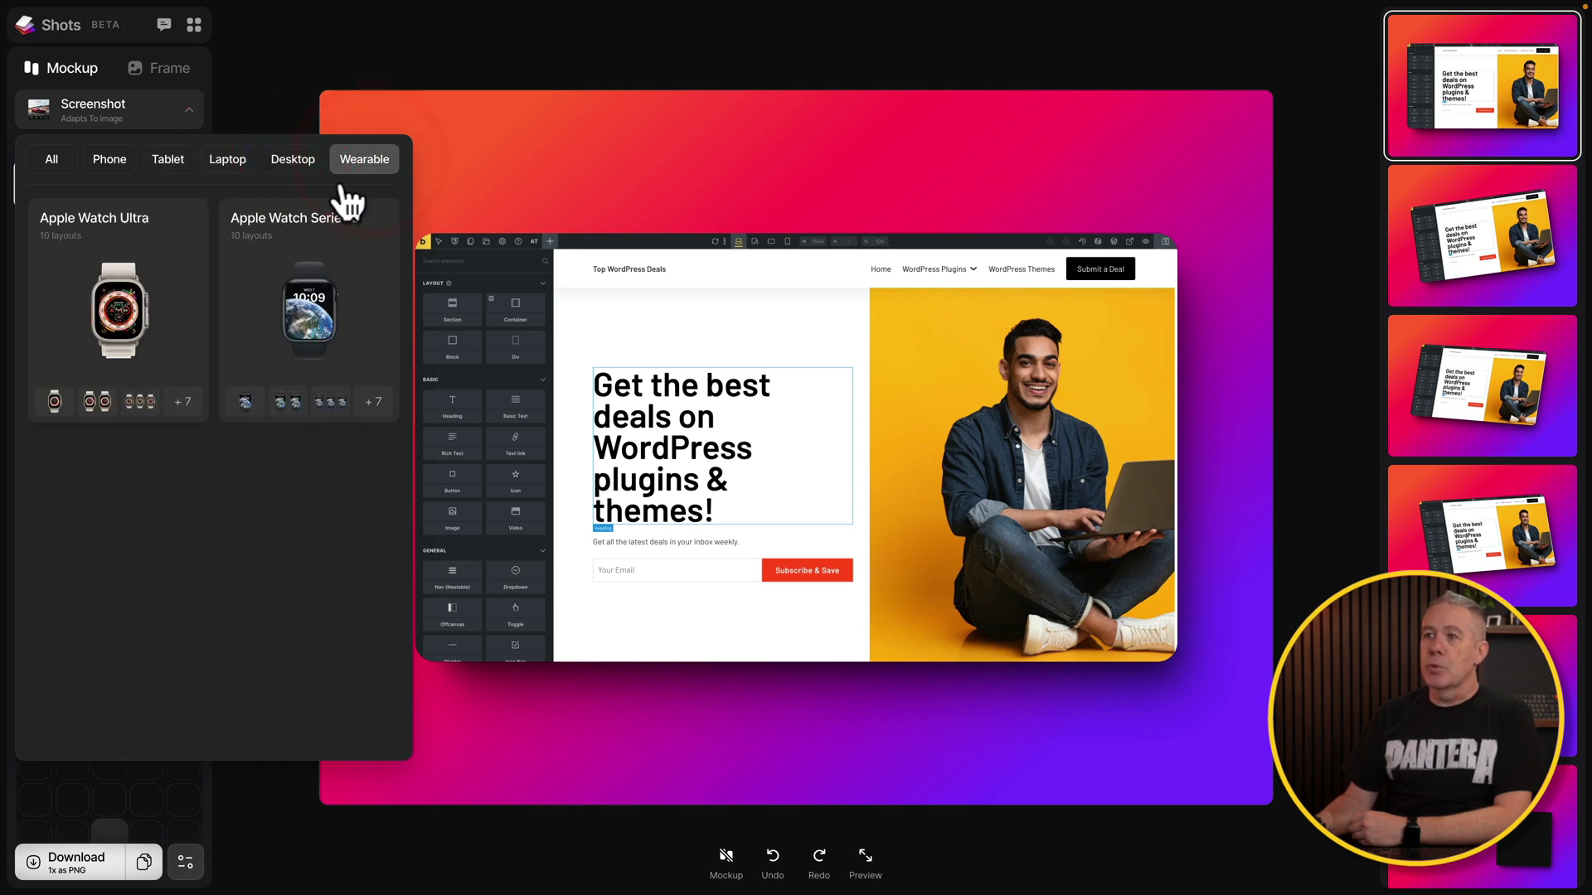
pyautogui.click(50, 166)
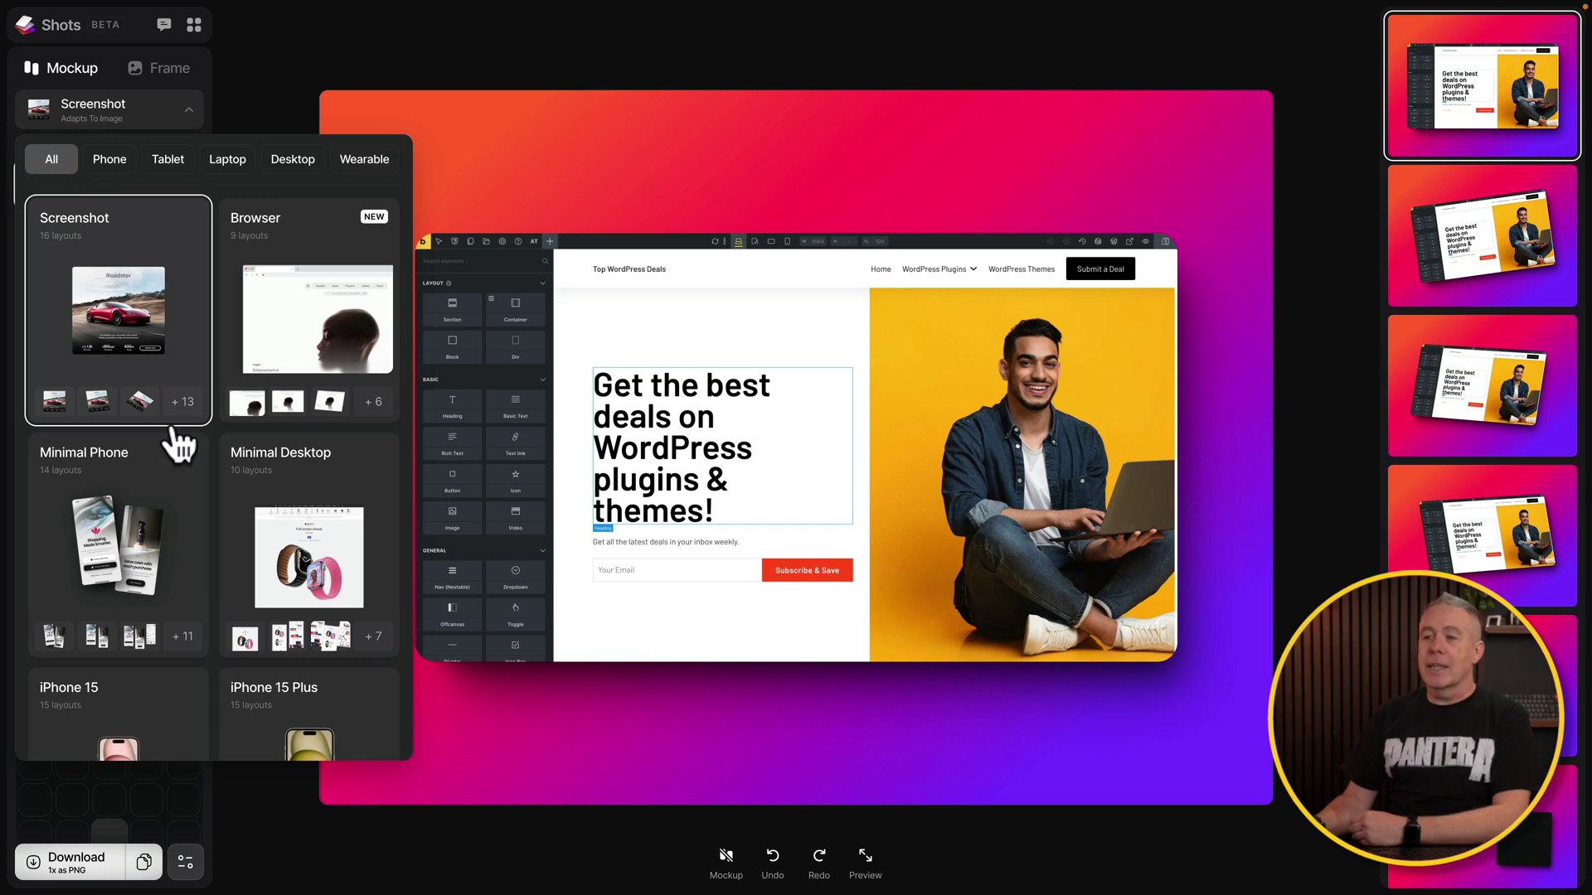
pyautogui.scroll(-6, 185, 515)
pyautogui.scroll(-3, 185, 515)
pyautogui.scroll(10, 184, 514)
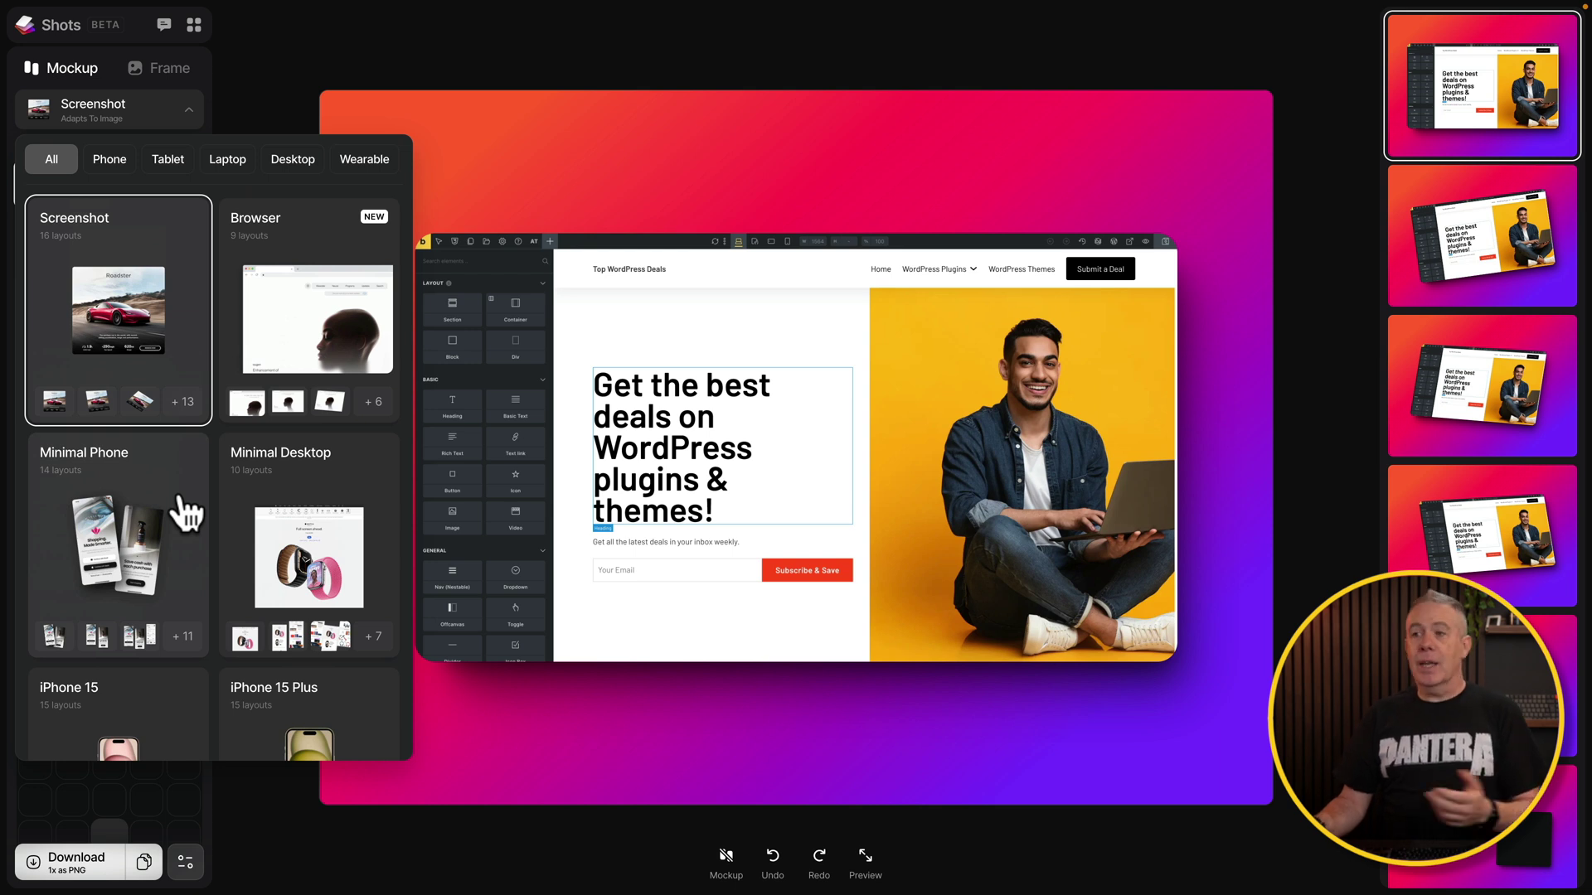
# - Compare the Browser, Minimal Desktop and Screenshot mockups, settling on the Browser window
pyautogui.click(315, 340)
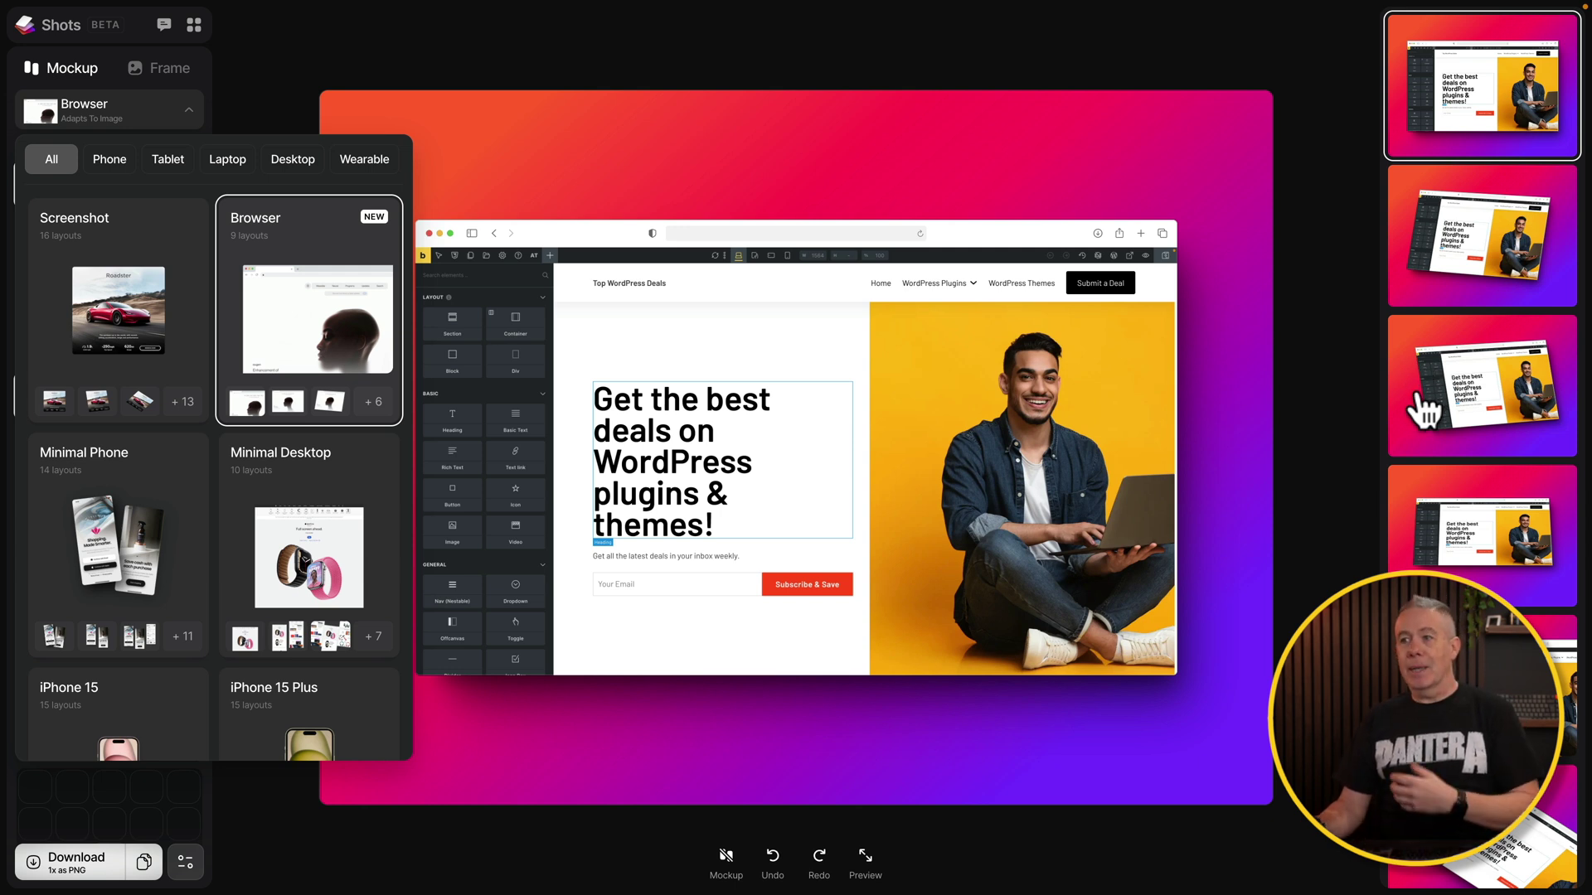
pyautogui.scroll(-5, 1425, 410)
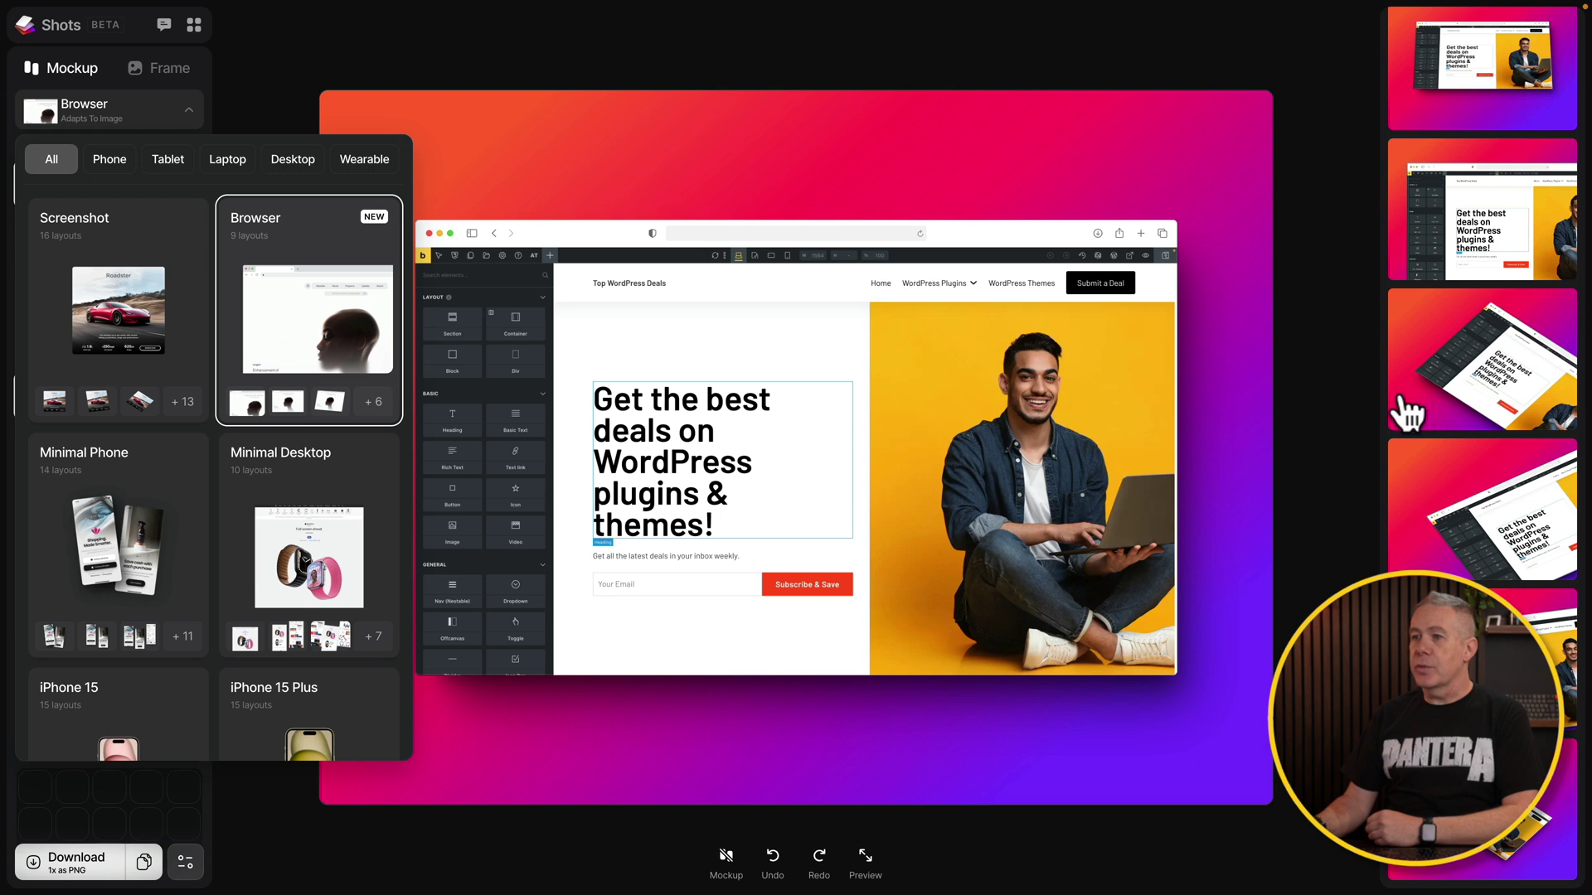
pyautogui.click(305, 551)
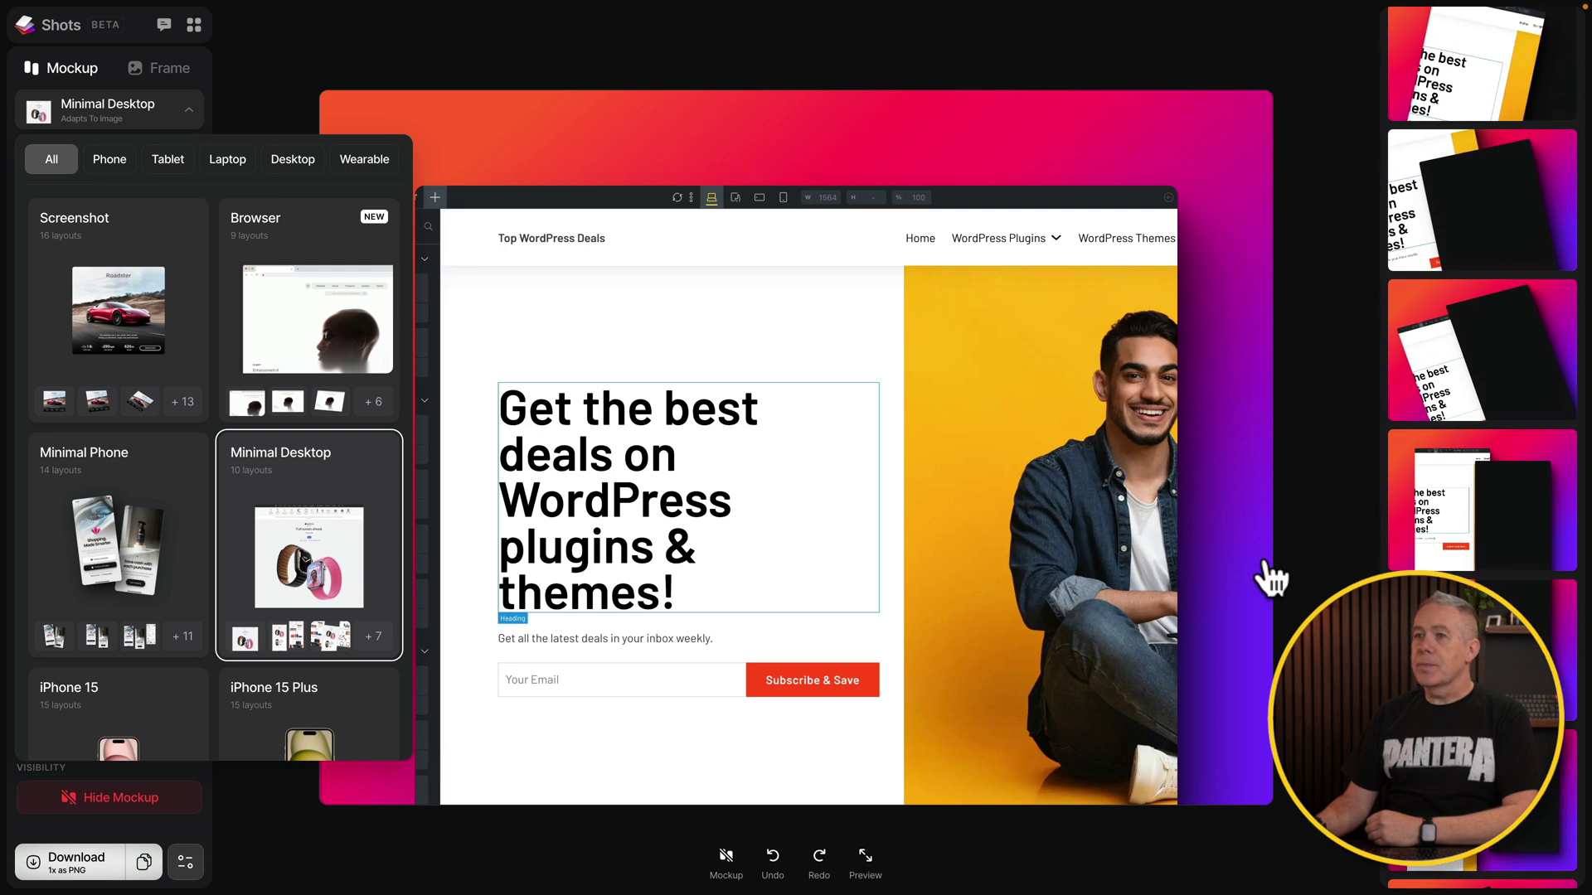
pyautogui.click(128, 327)
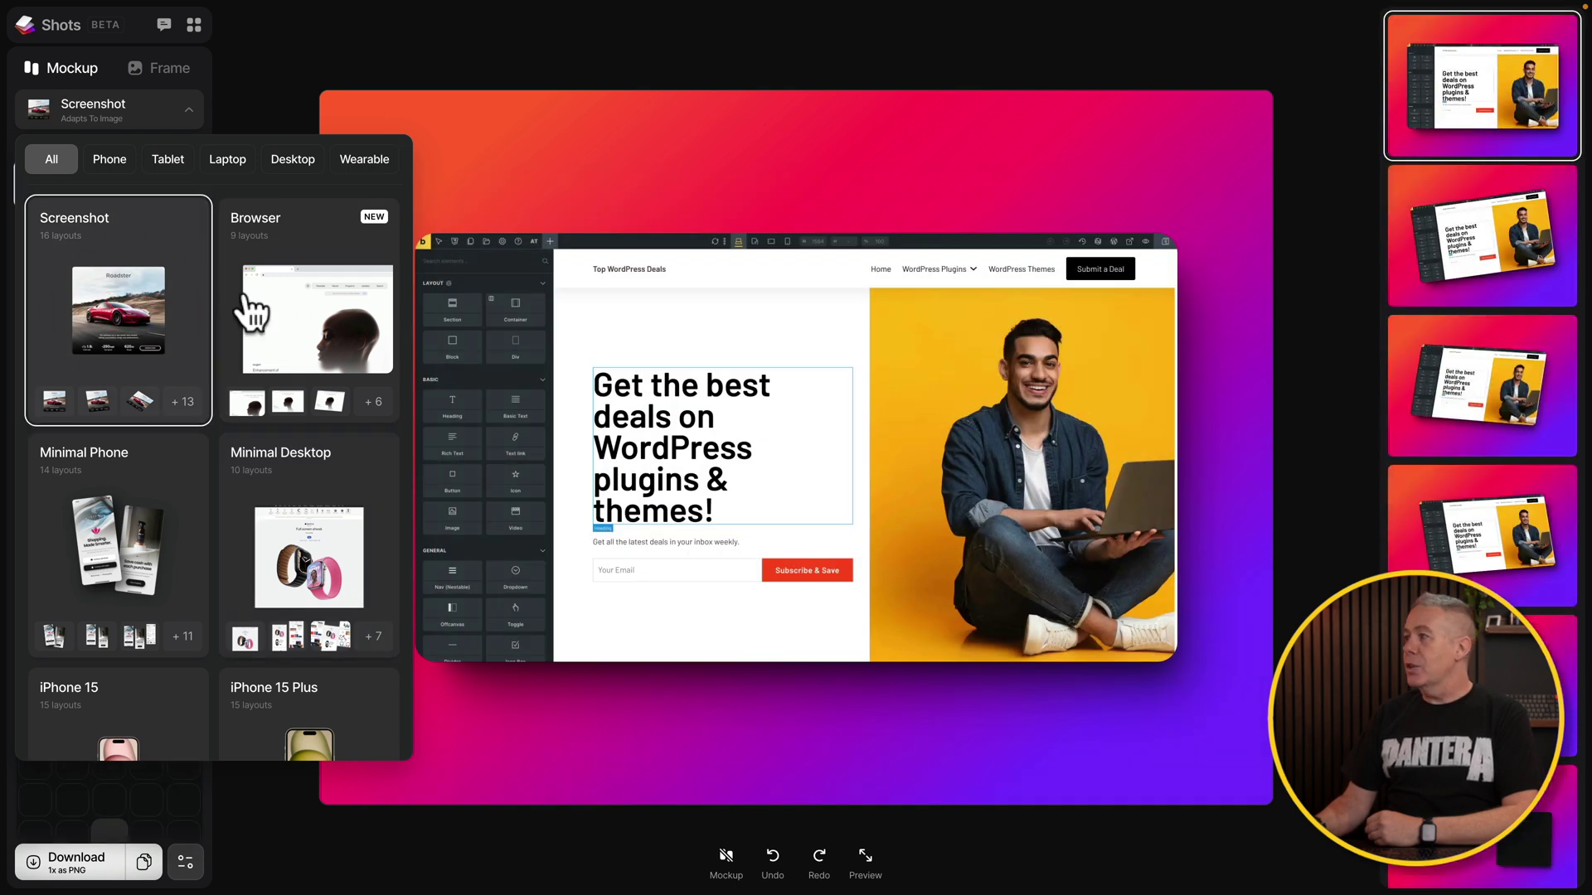
pyautogui.scroll(-2, 1540, 312)
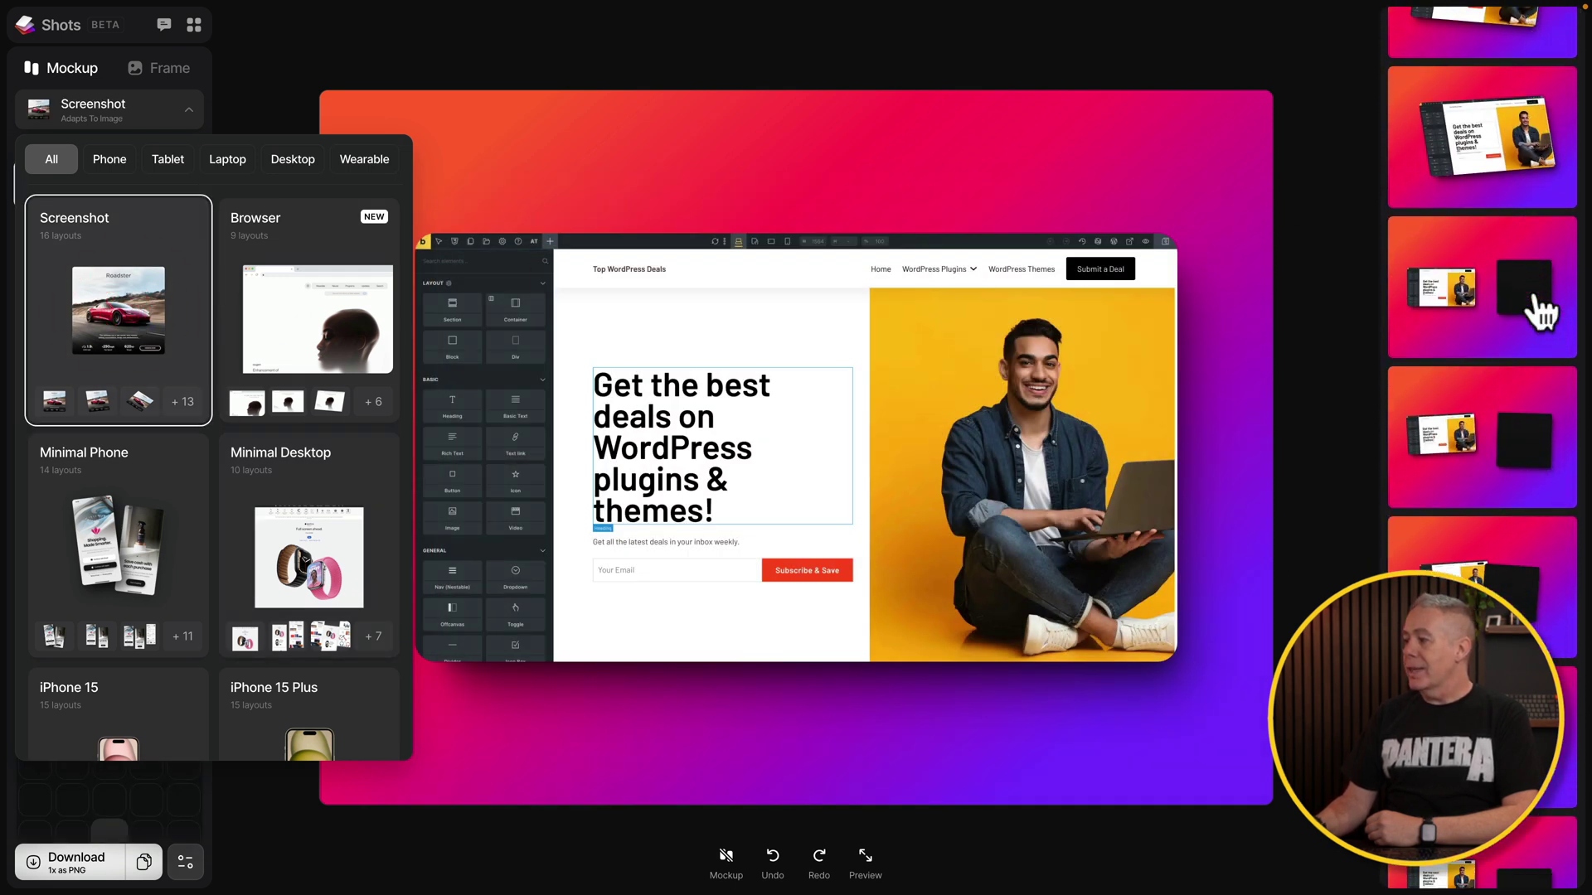
pyautogui.scroll(-1, 1540, 312)
pyautogui.scroll(-2, 1540, 312)
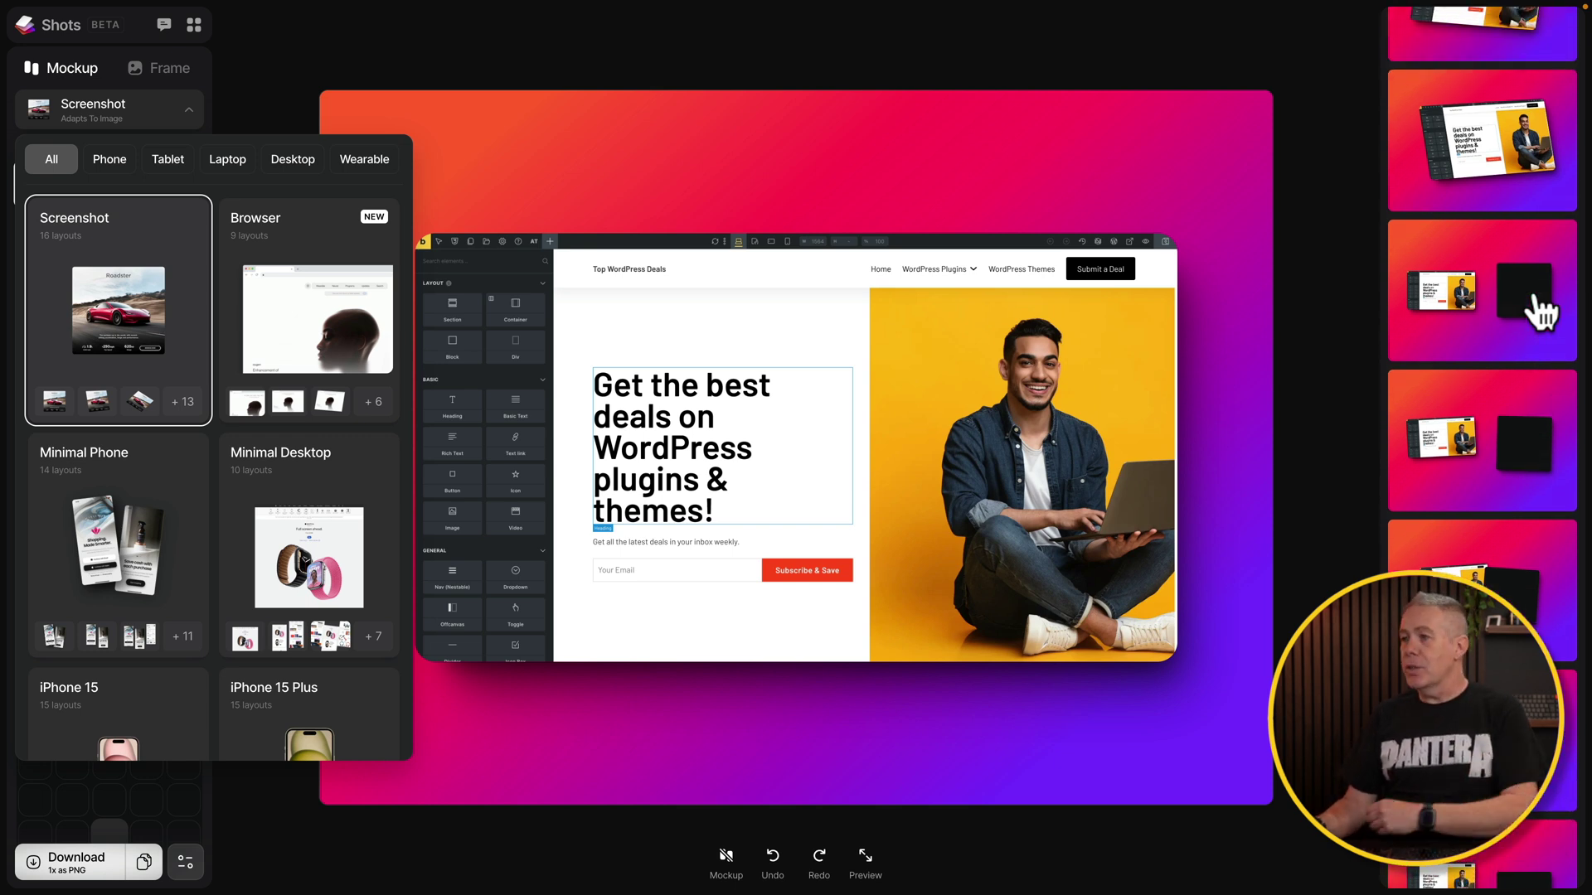
pyautogui.click(305, 312)
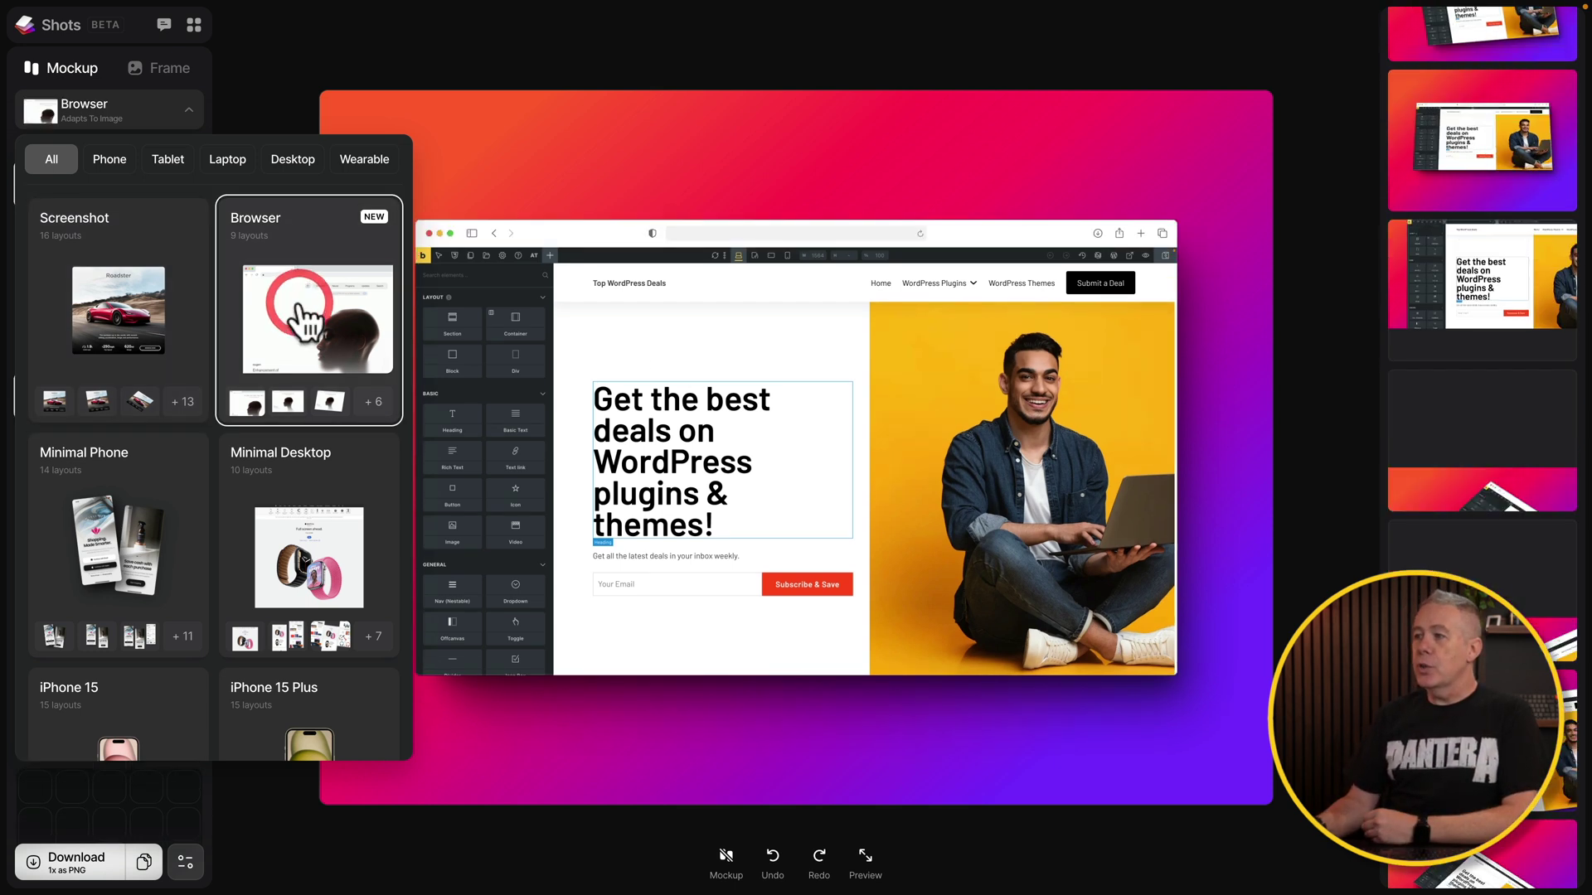
# - Widen the browser layout and try Arc Light and Chrome Dark before choosing Safari Dark
pyautogui.click(1487, 284)
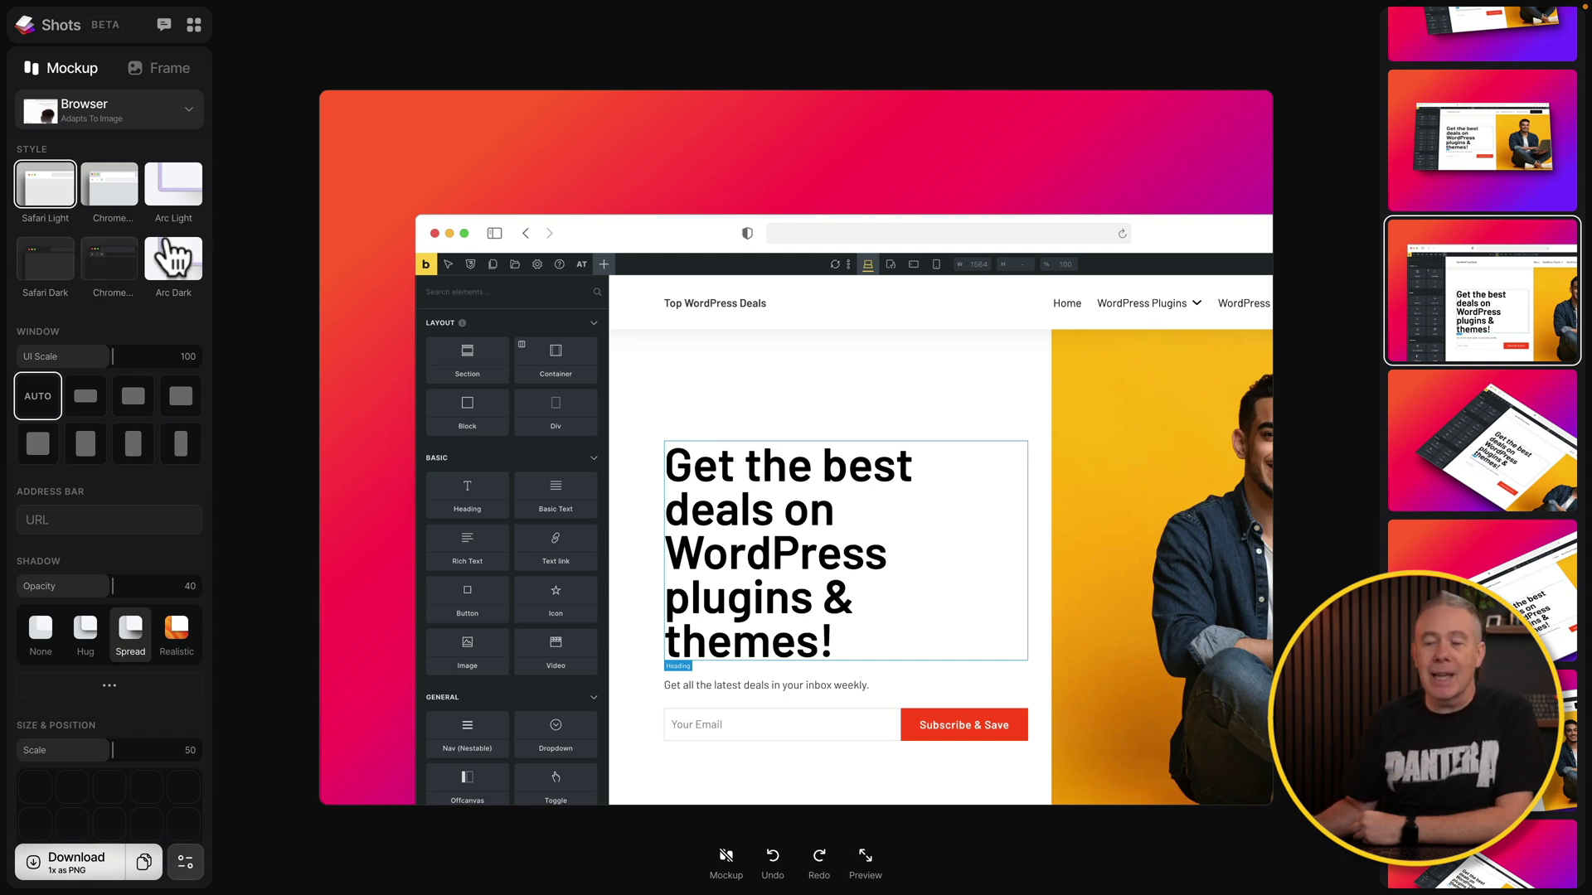
pyautogui.click(174, 186)
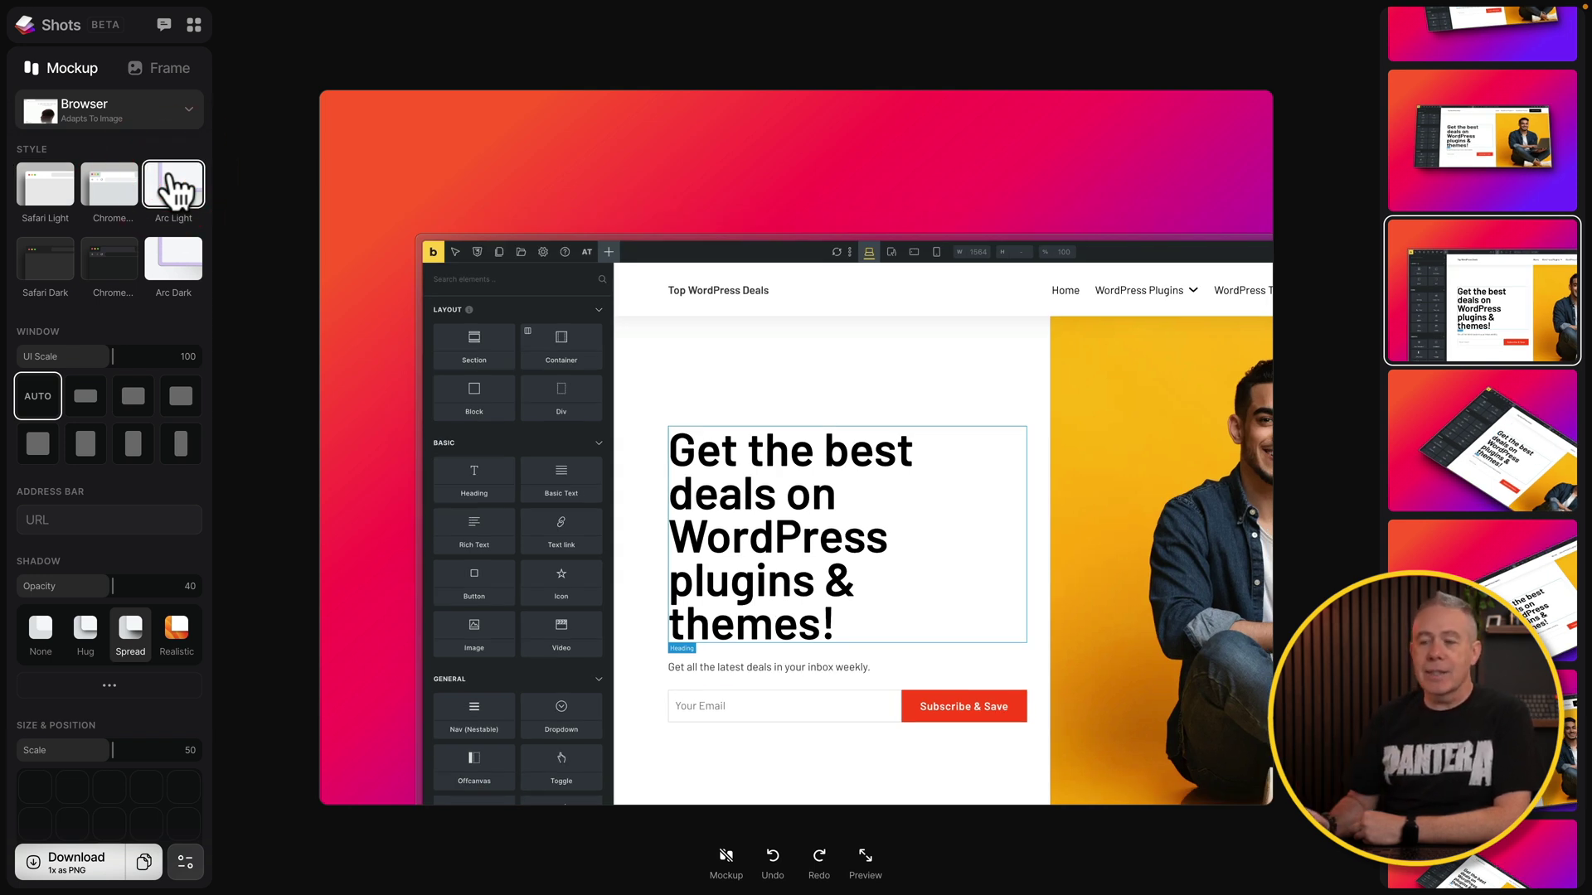
pyautogui.click(104, 264)
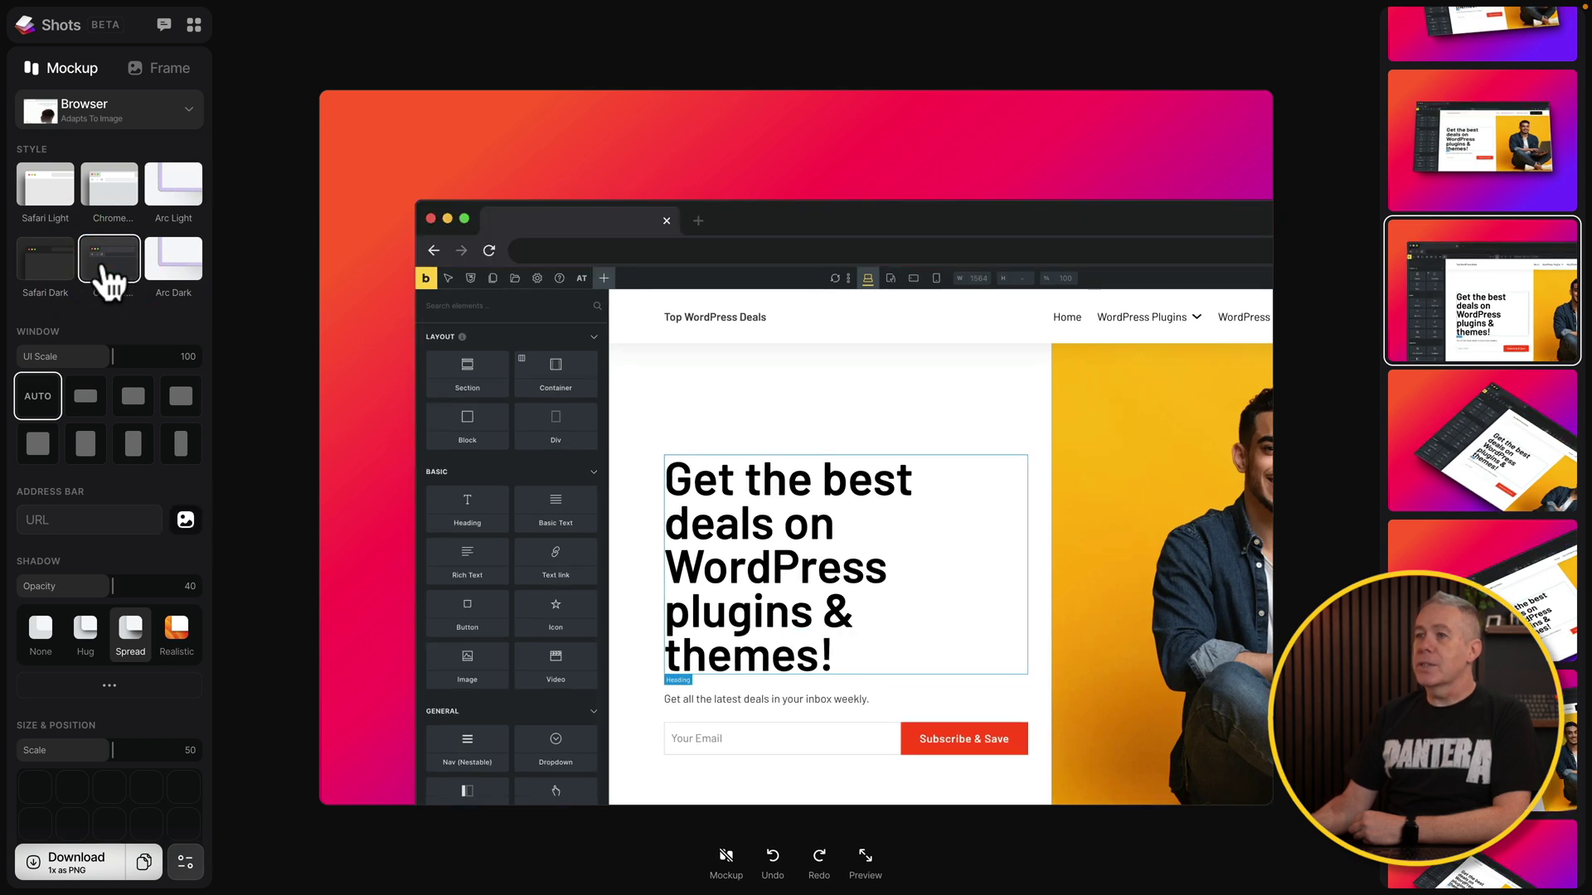
pyautogui.click(44, 264)
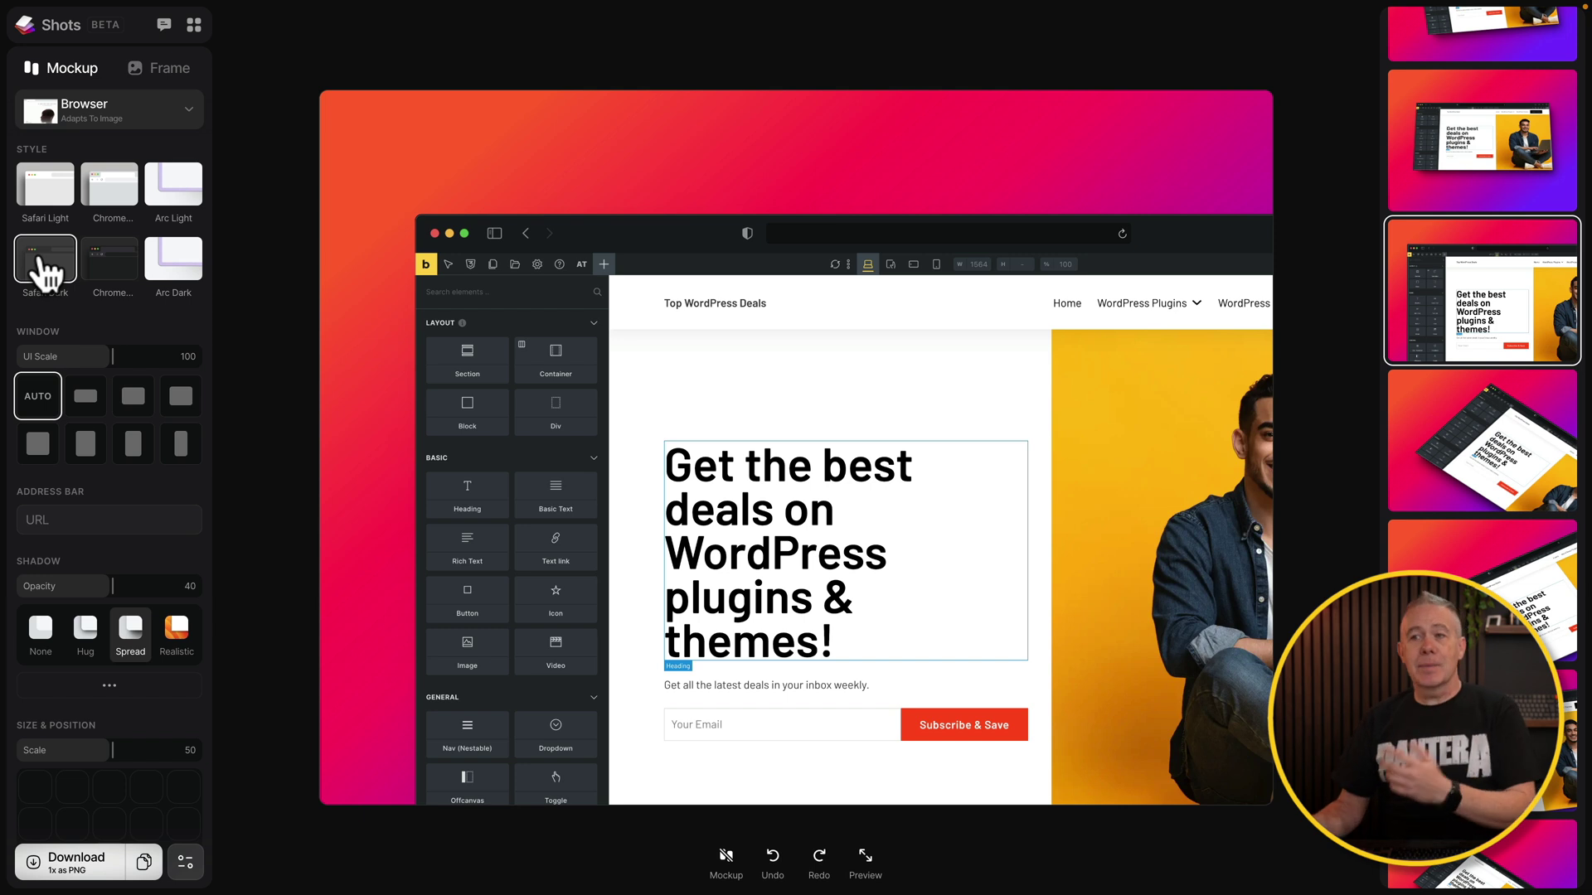
pyautogui.click(71, 513)
pyautogui.write('https://wptuts.co.uk')
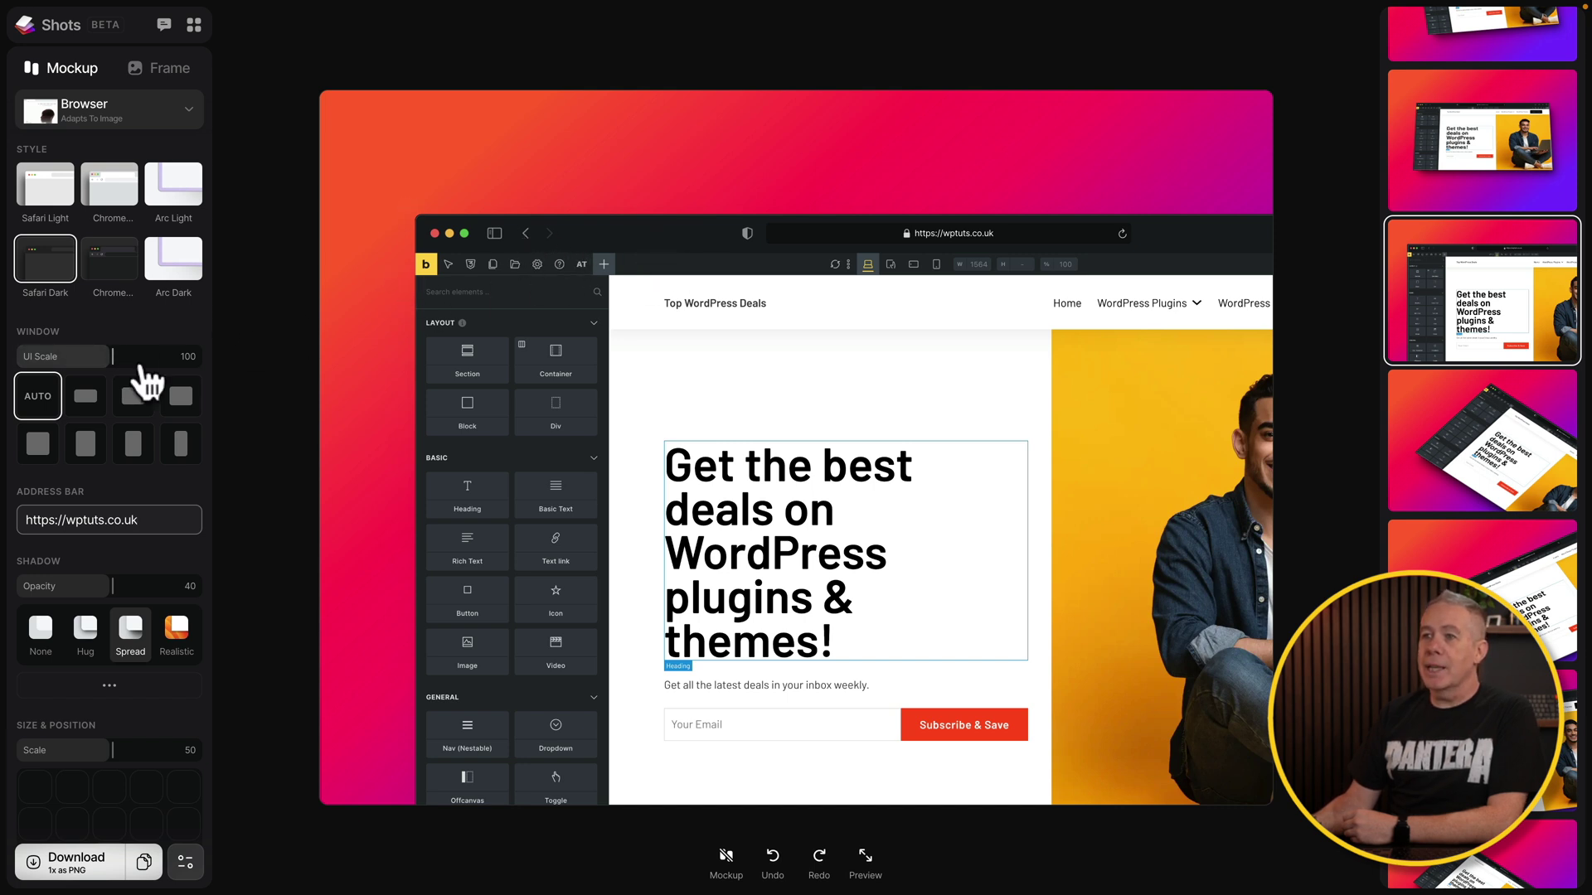
pyautogui.moveTo(116, 365); pyautogui.dragTo(37, 371)
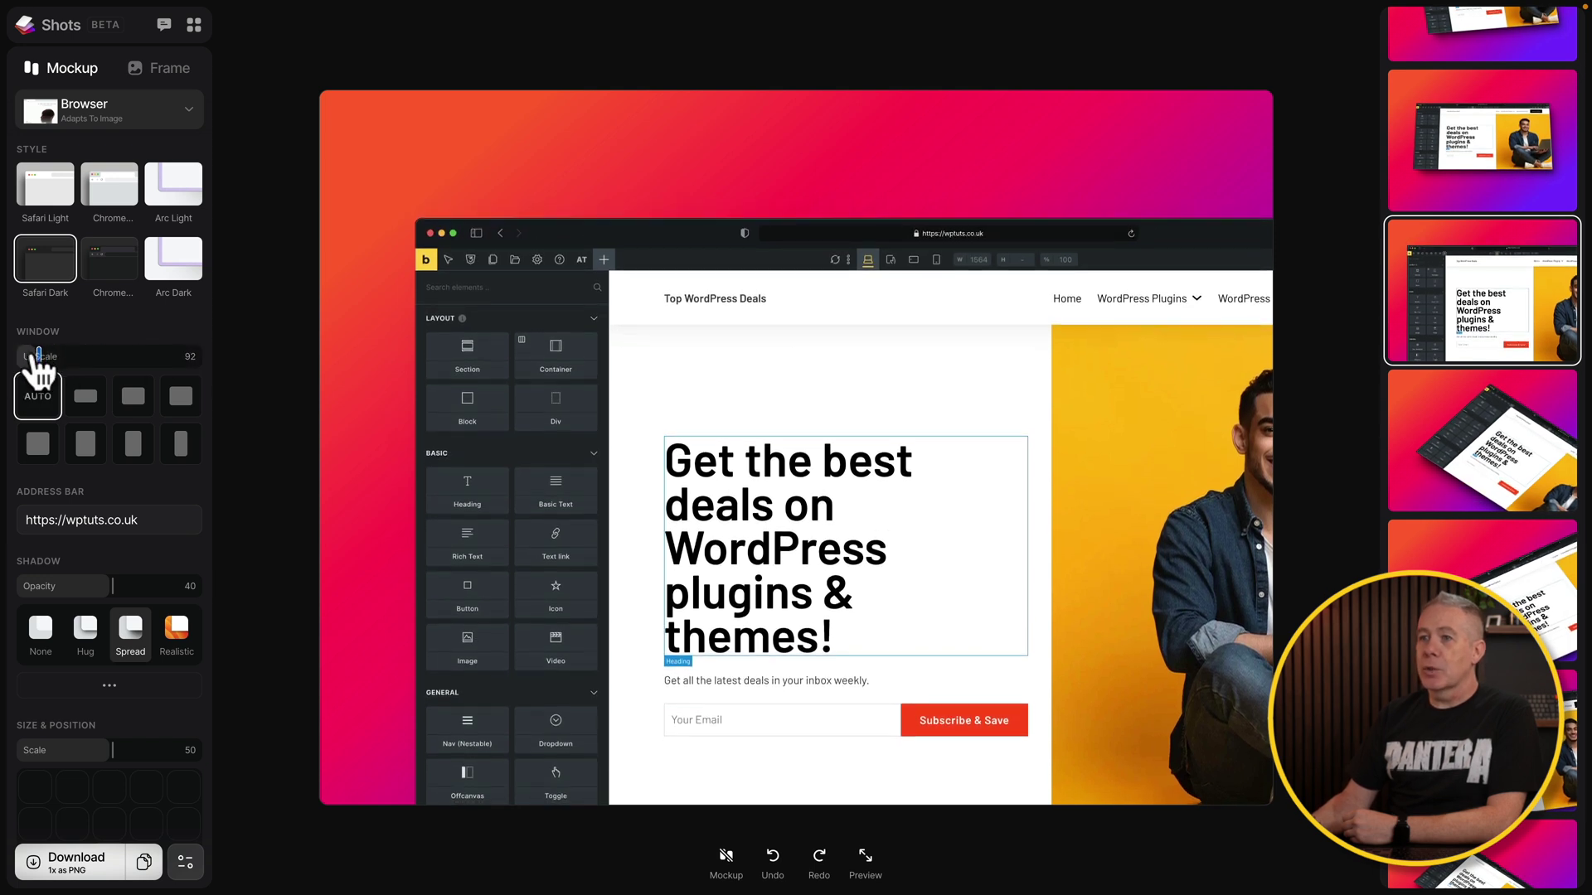
# - Try landscape, portrait and auto window sizes, ending on the first landscape preset
pyautogui.click(85, 396)
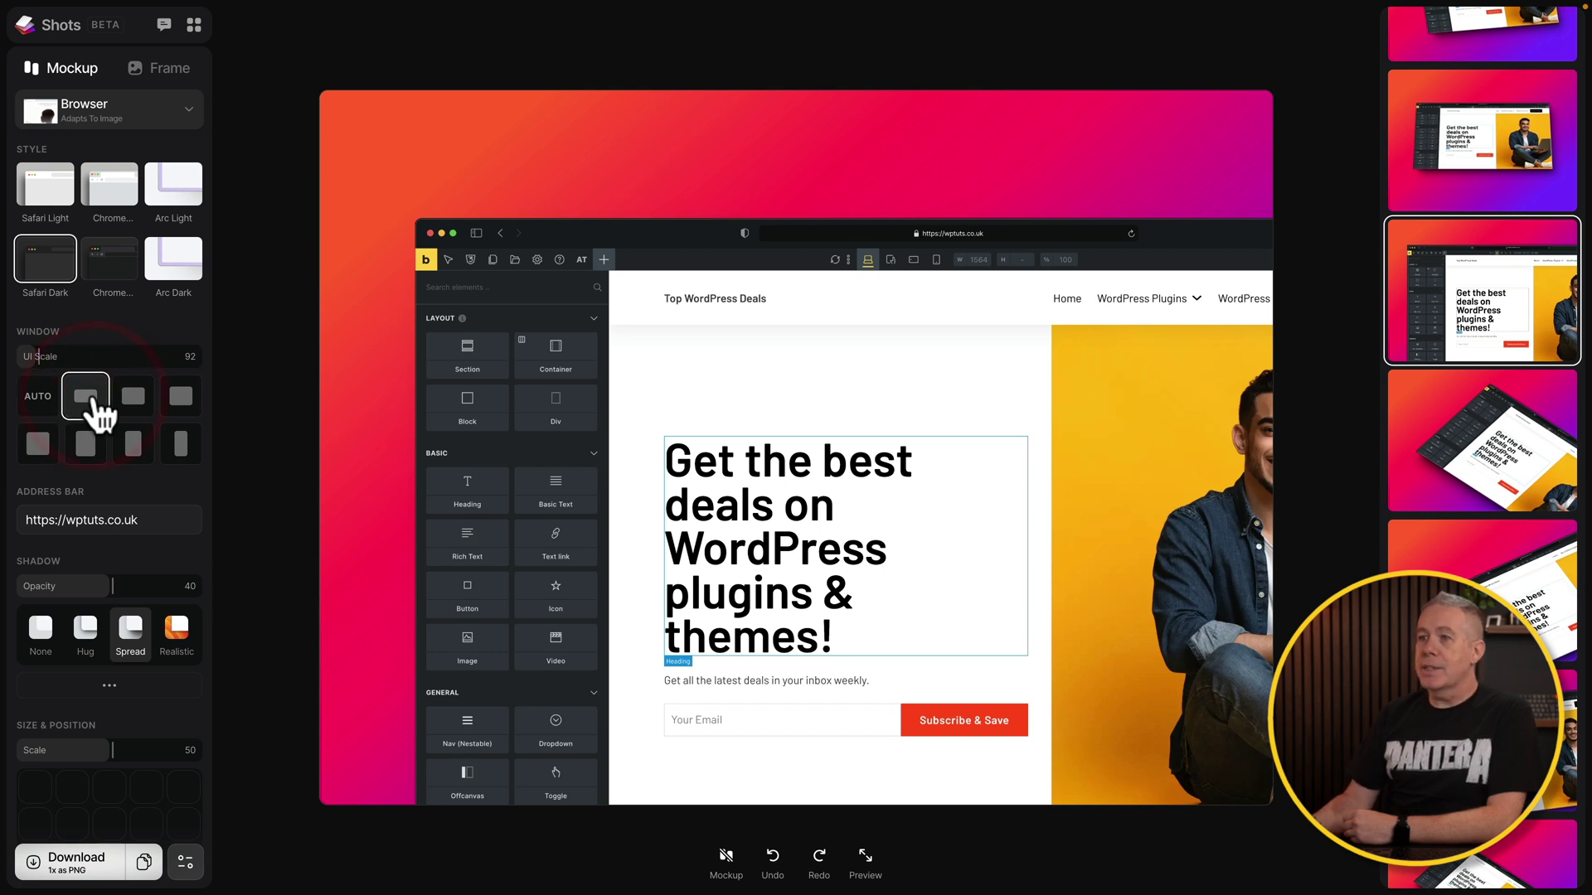
pyautogui.click(132, 407)
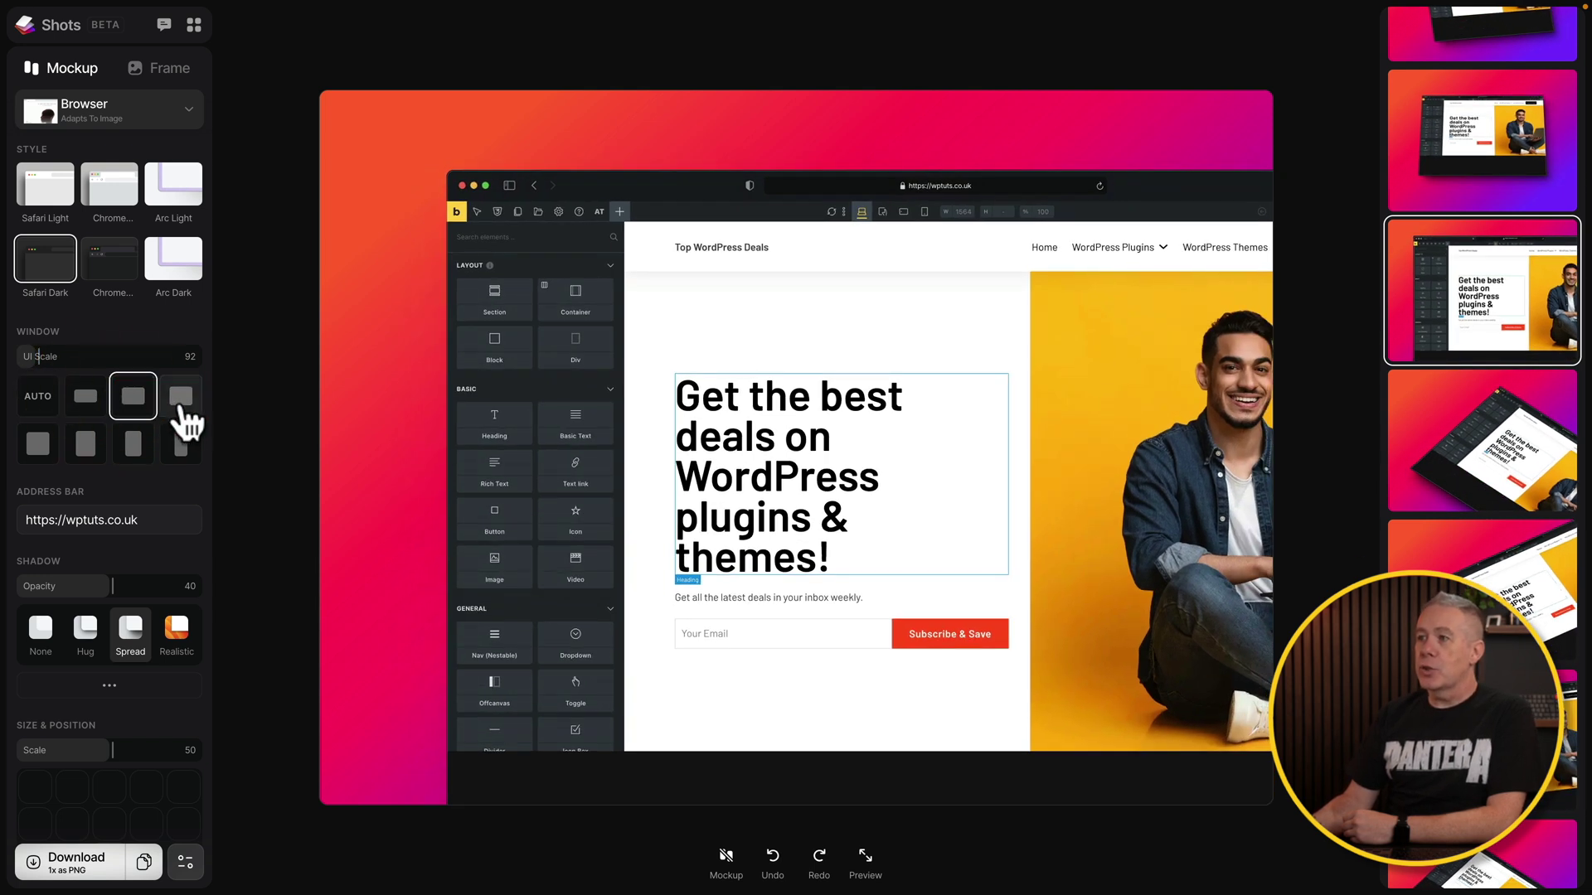
pyautogui.click(182, 406)
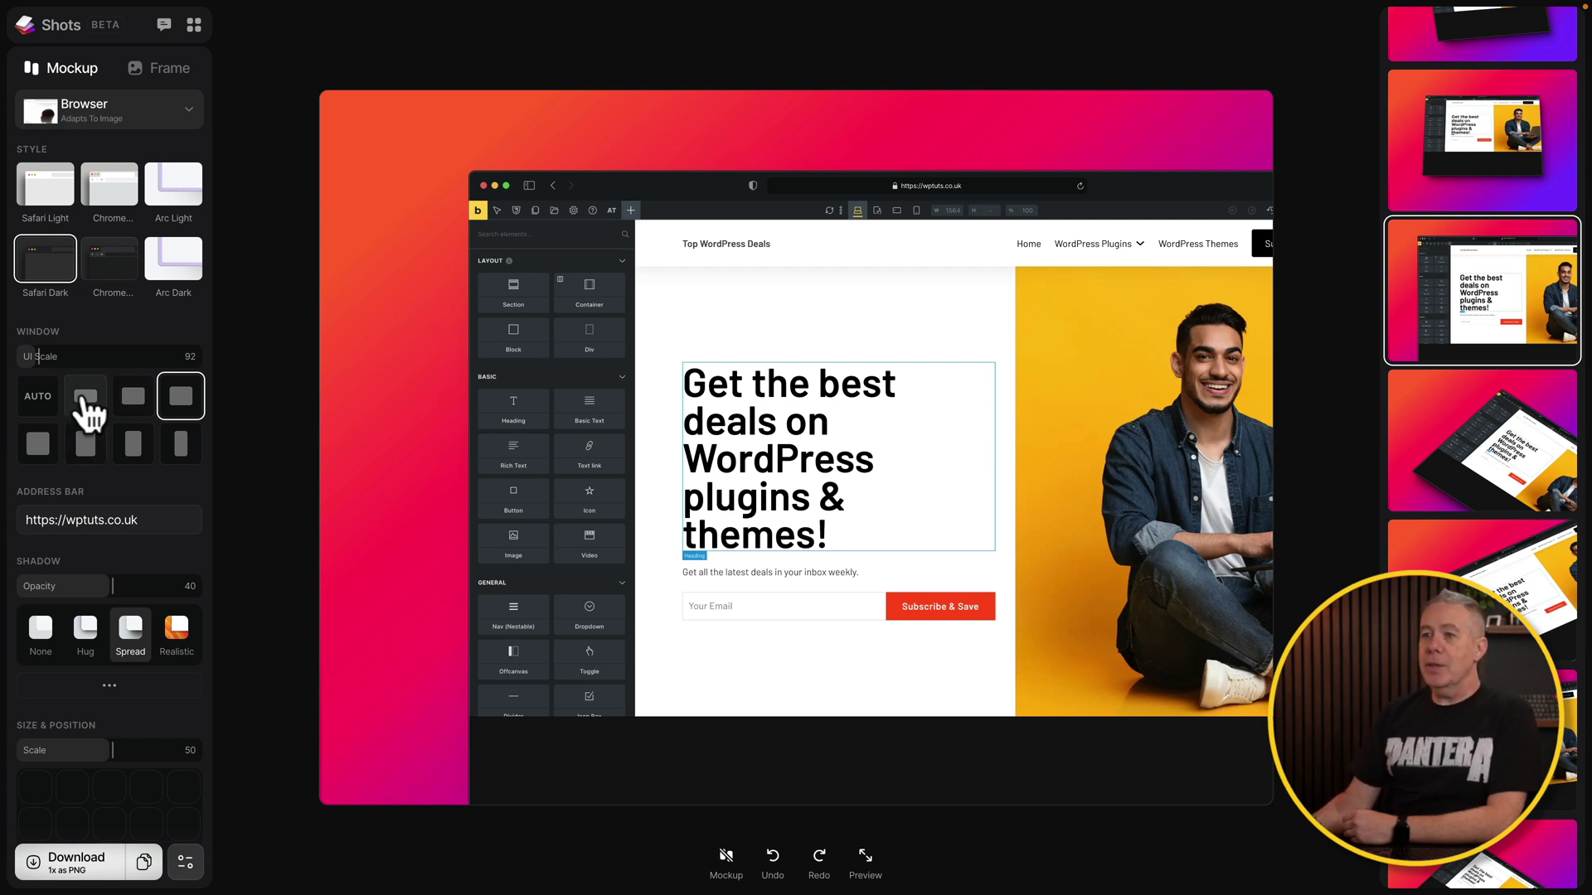
pyautogui.click(86, 450)
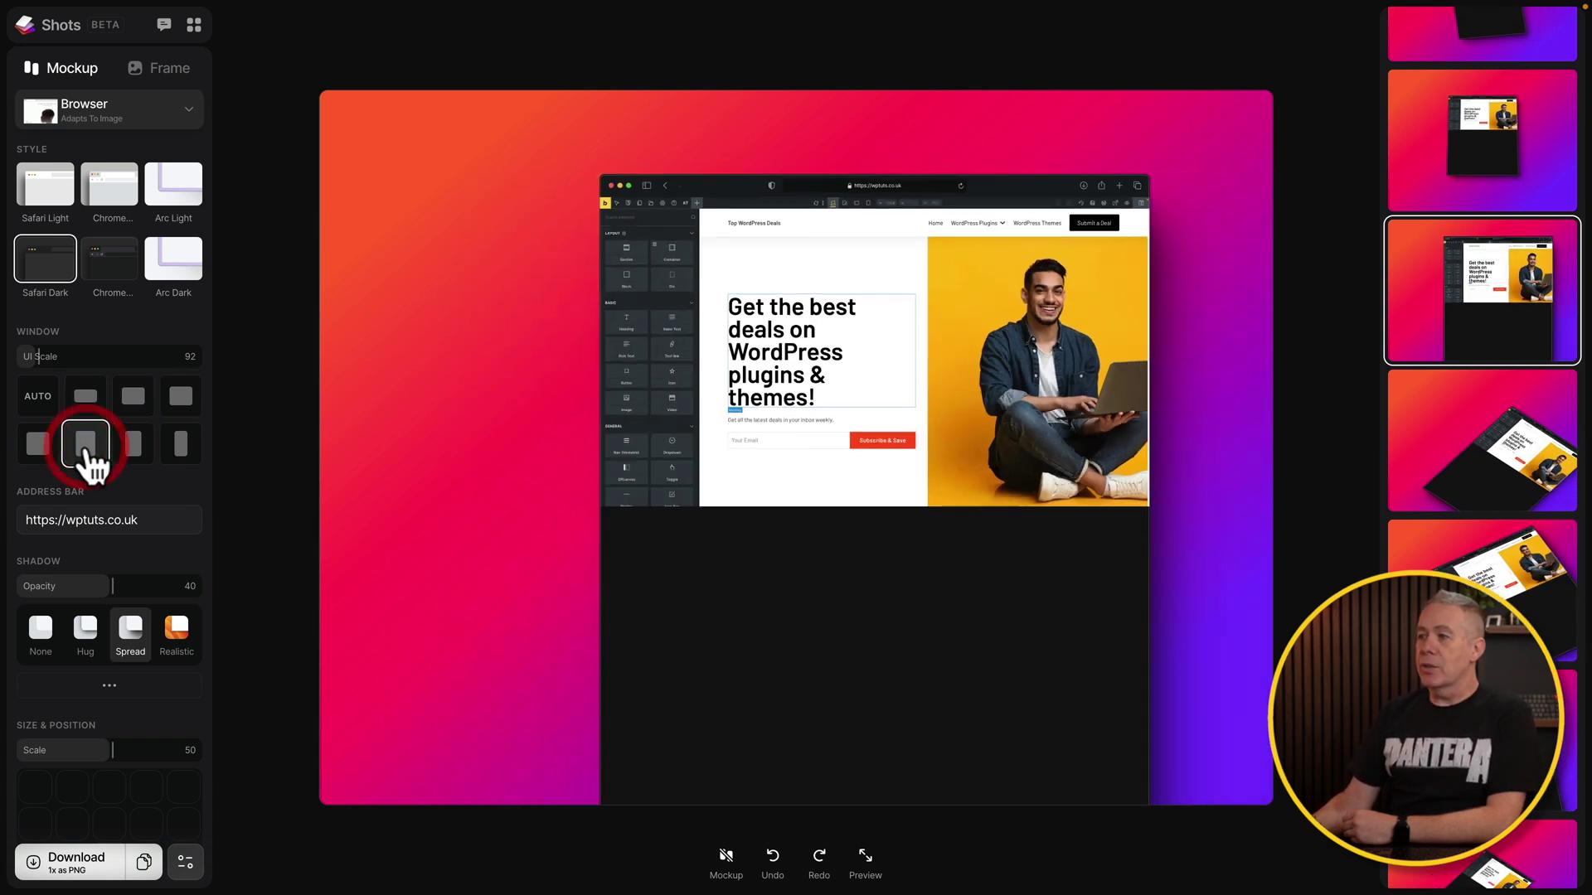
pyautogui.click(135, 450)
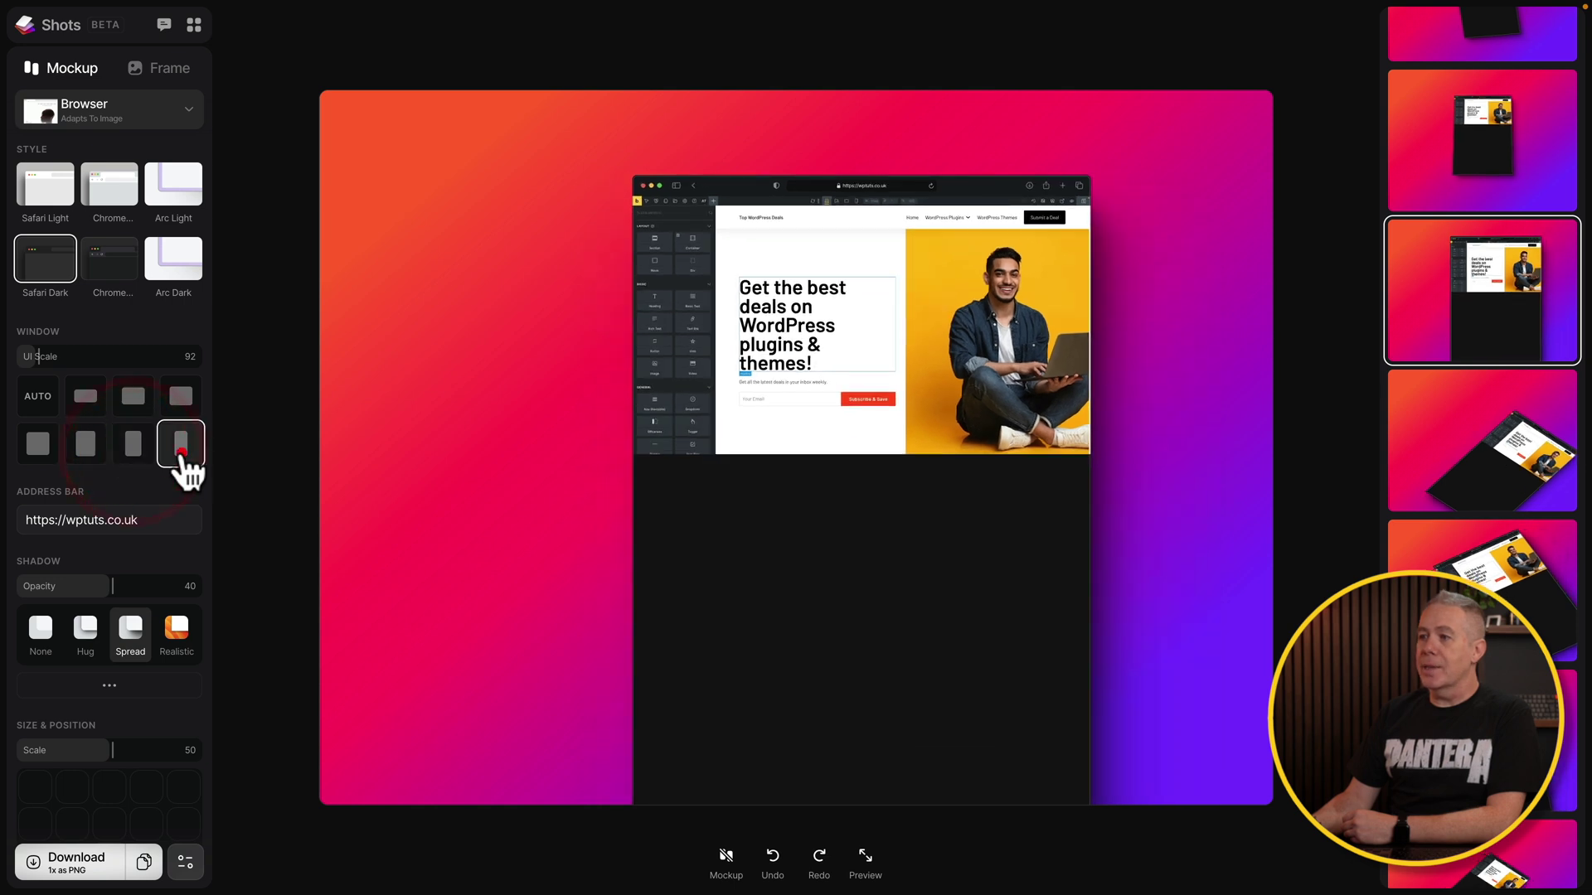
pyautogui.click(181, 452)
pyautogui.click(87, 400)
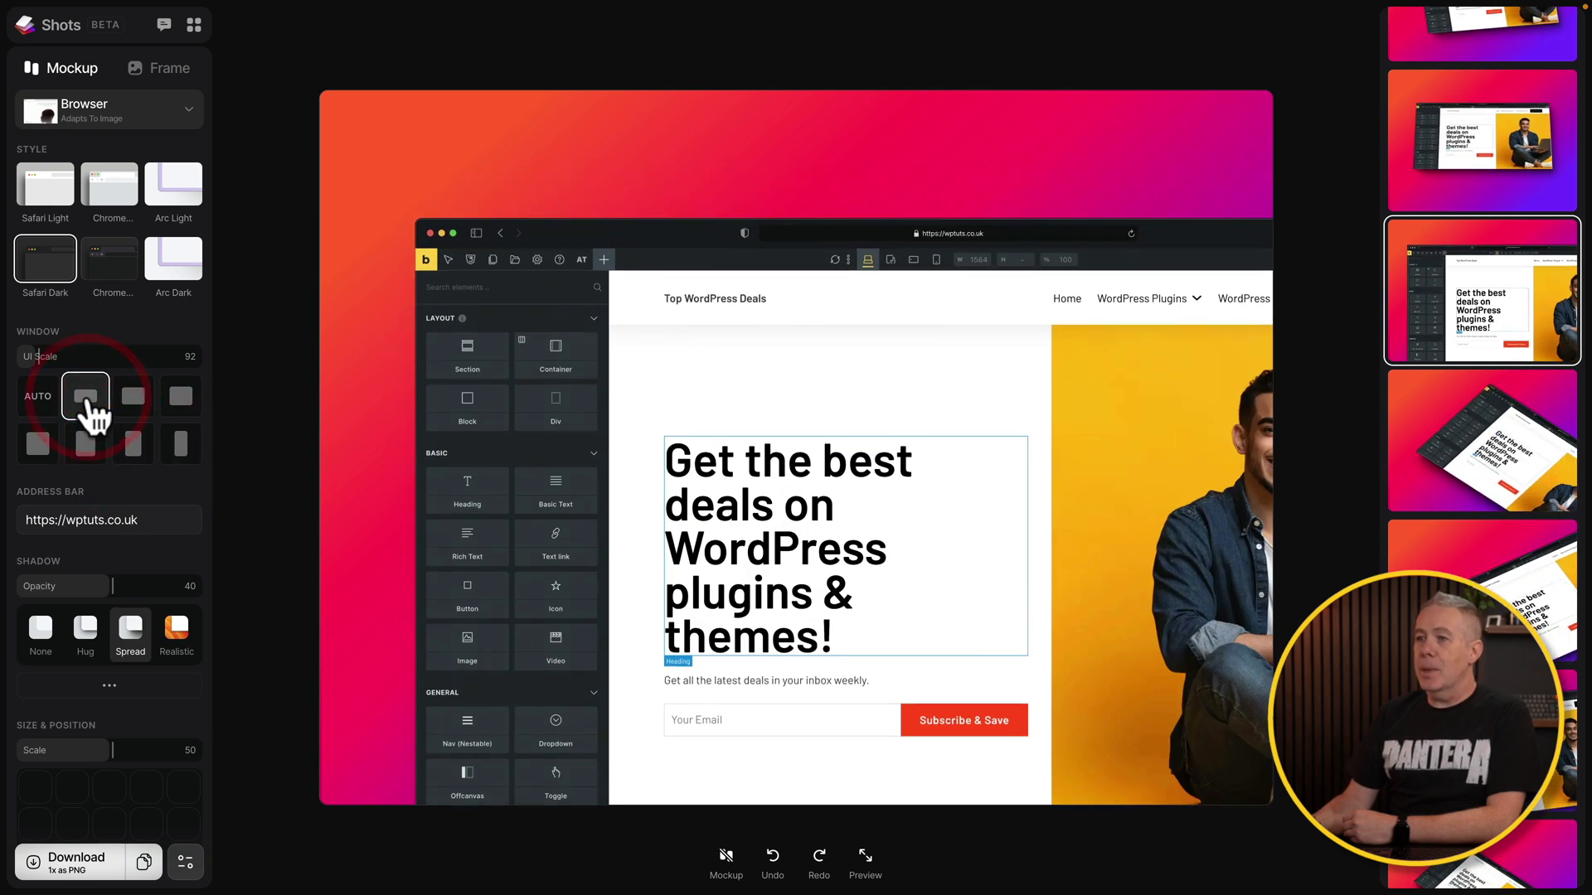
pyautogui.click(37, 399)
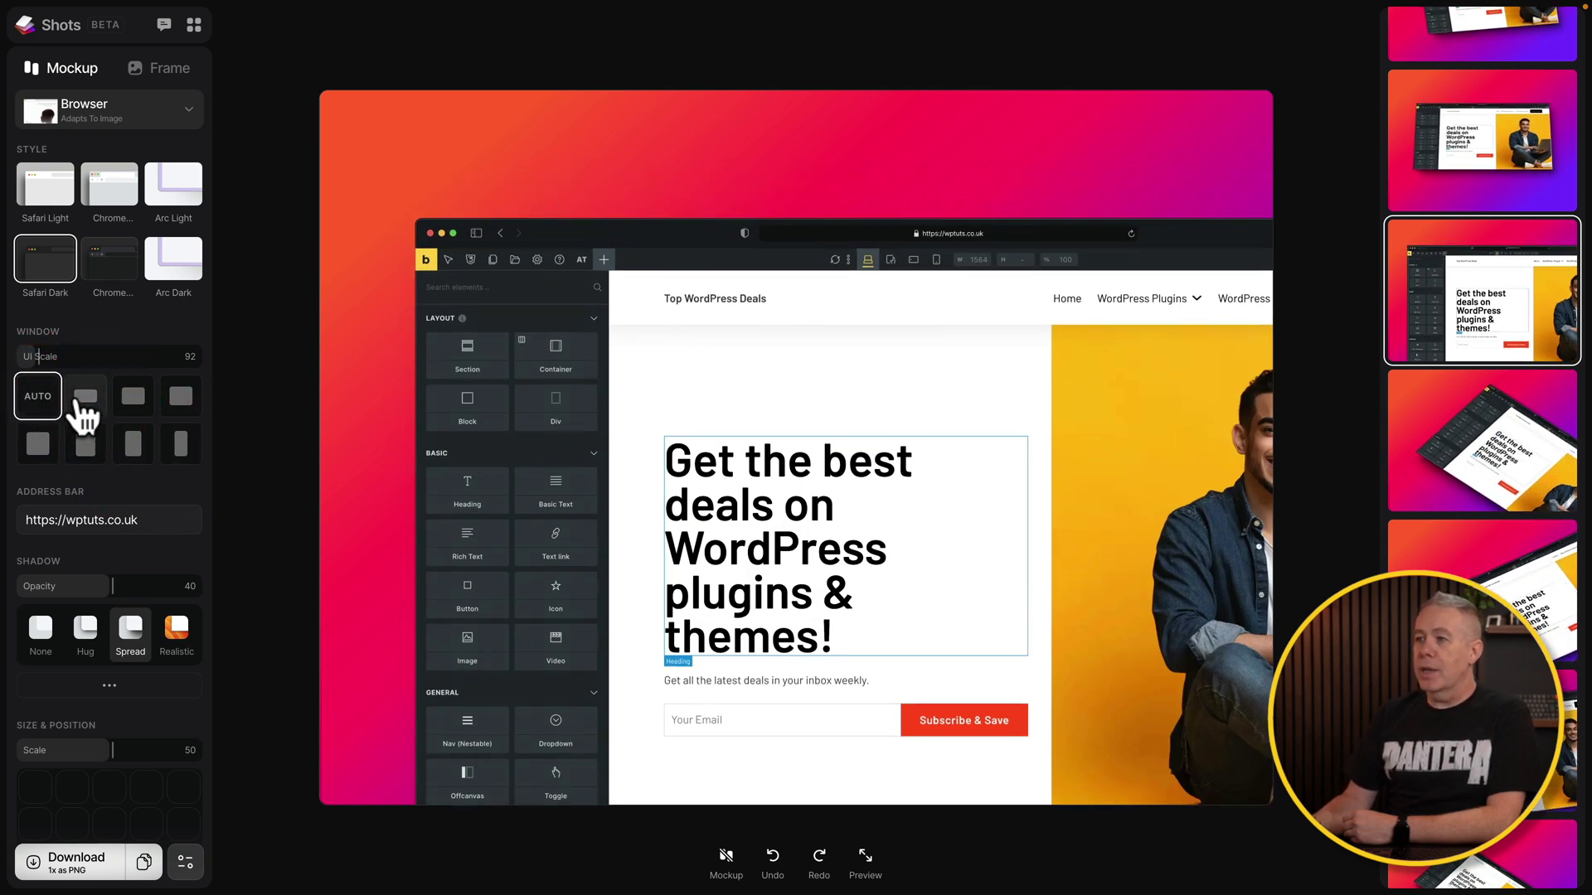
pyautogui.click(83, 398)
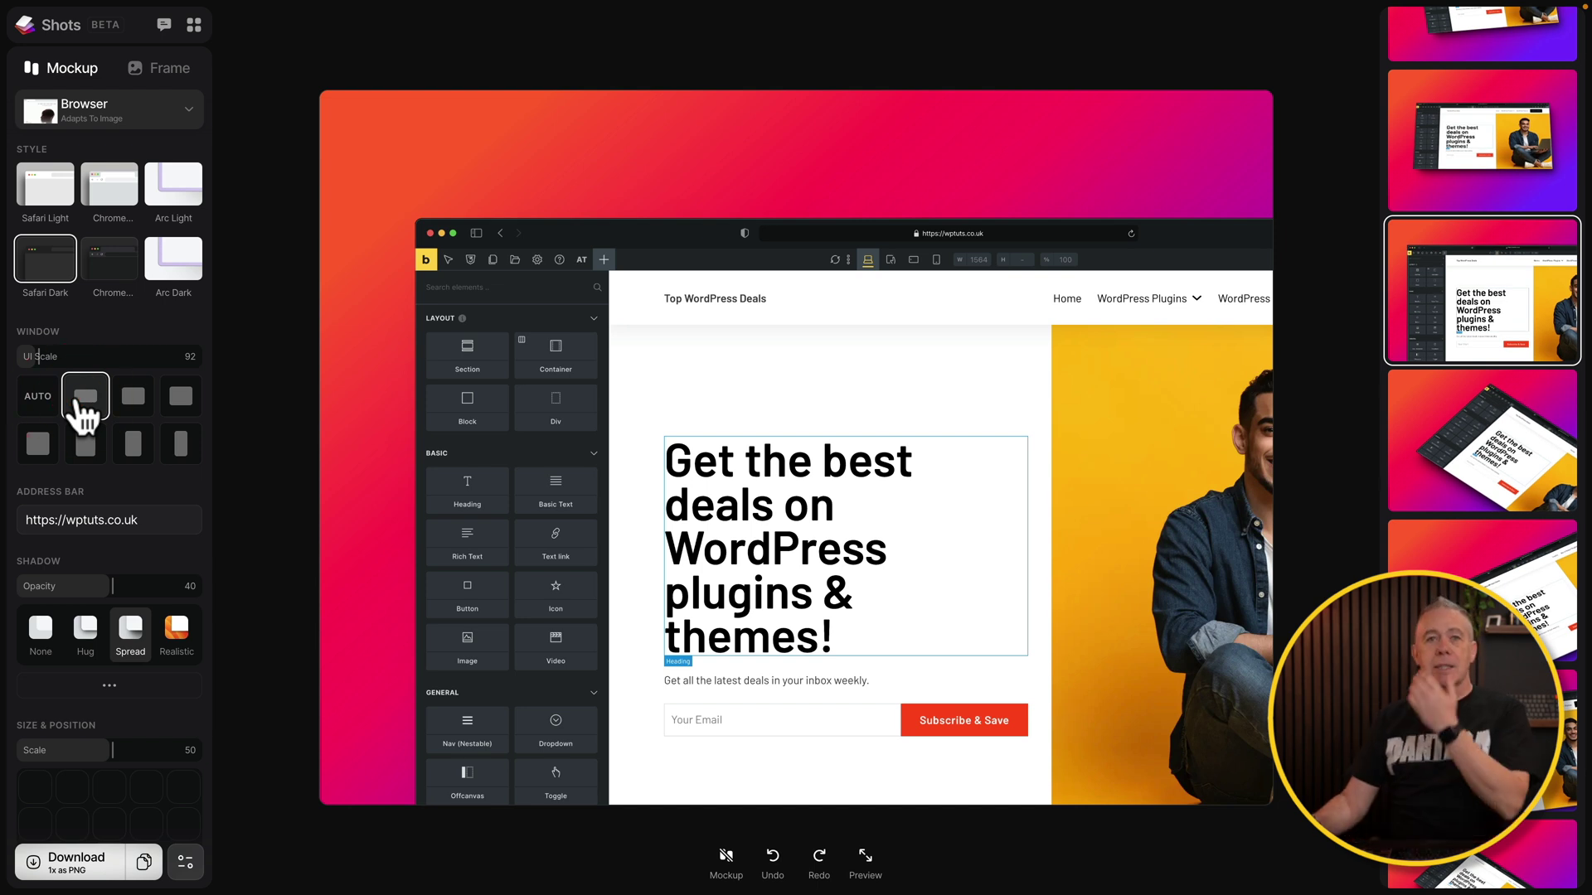
# - Compare None, Hug, Spread and Realistic shadows on the tilted 3D layout, ending on Spread
pyautogui.scroll(-3, 127, 541)
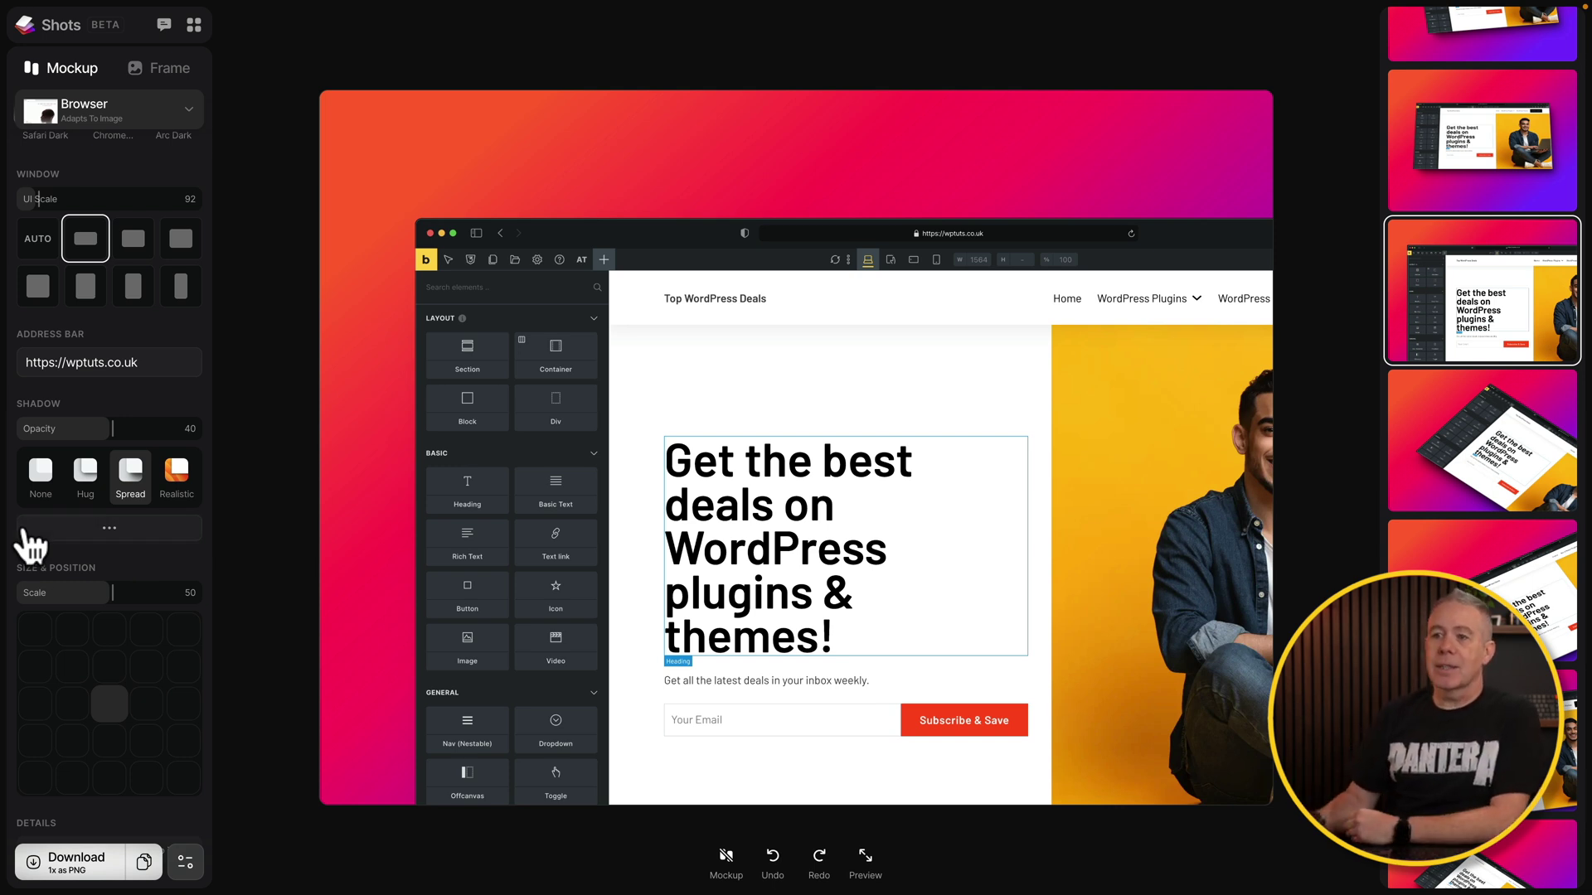
pyautogui.click(41, 473)
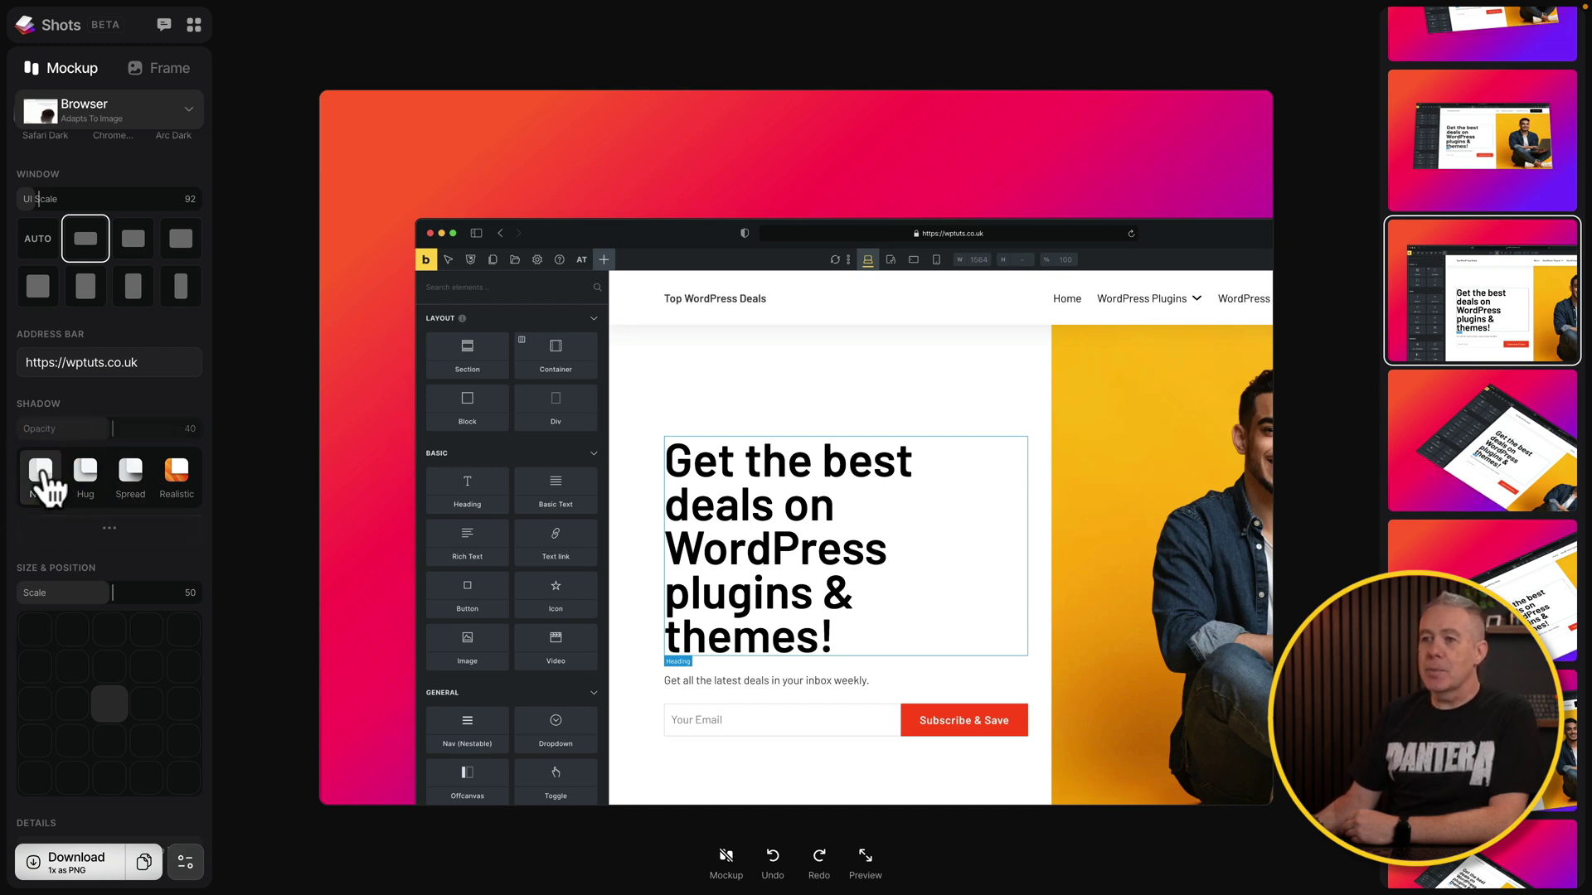
pyautogui.click(88, 479)
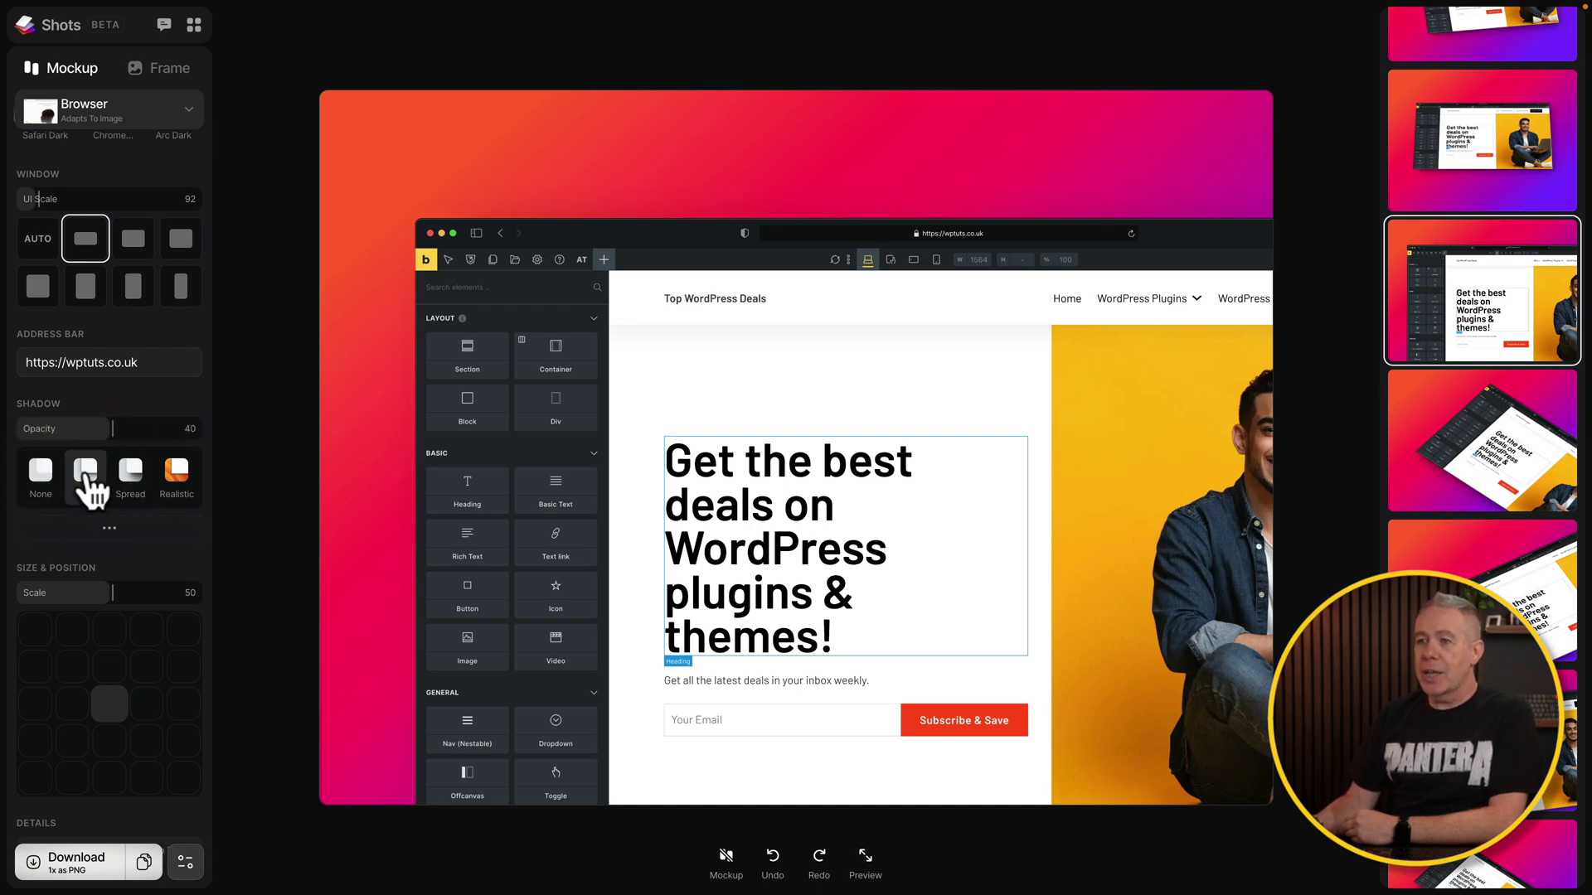
pyautogui.click(131, 479)
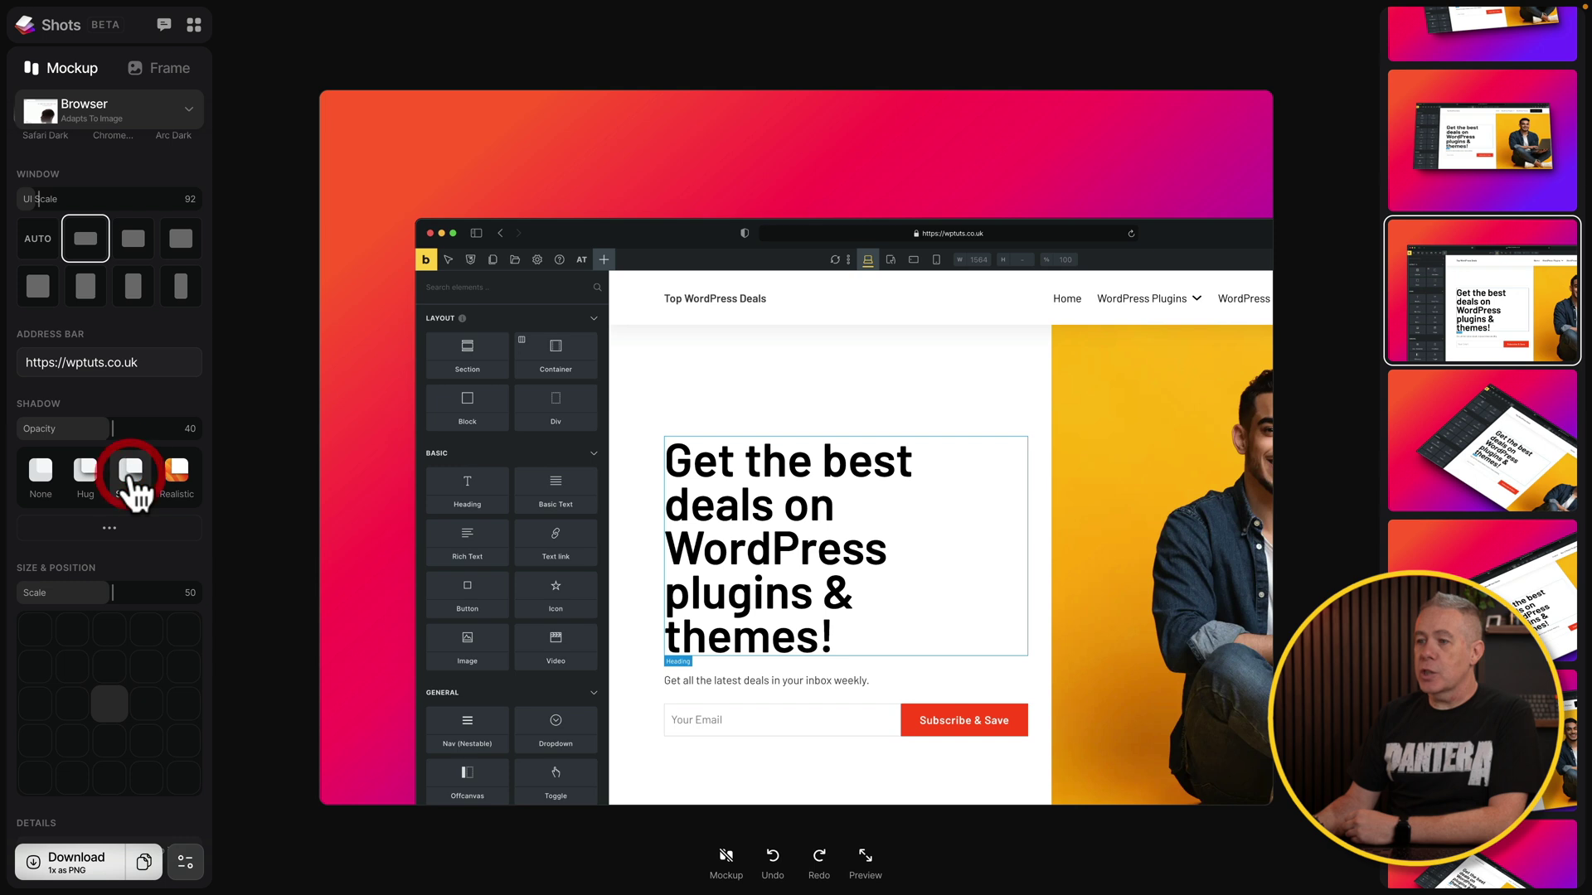
pyautogui.click(1501, 456)
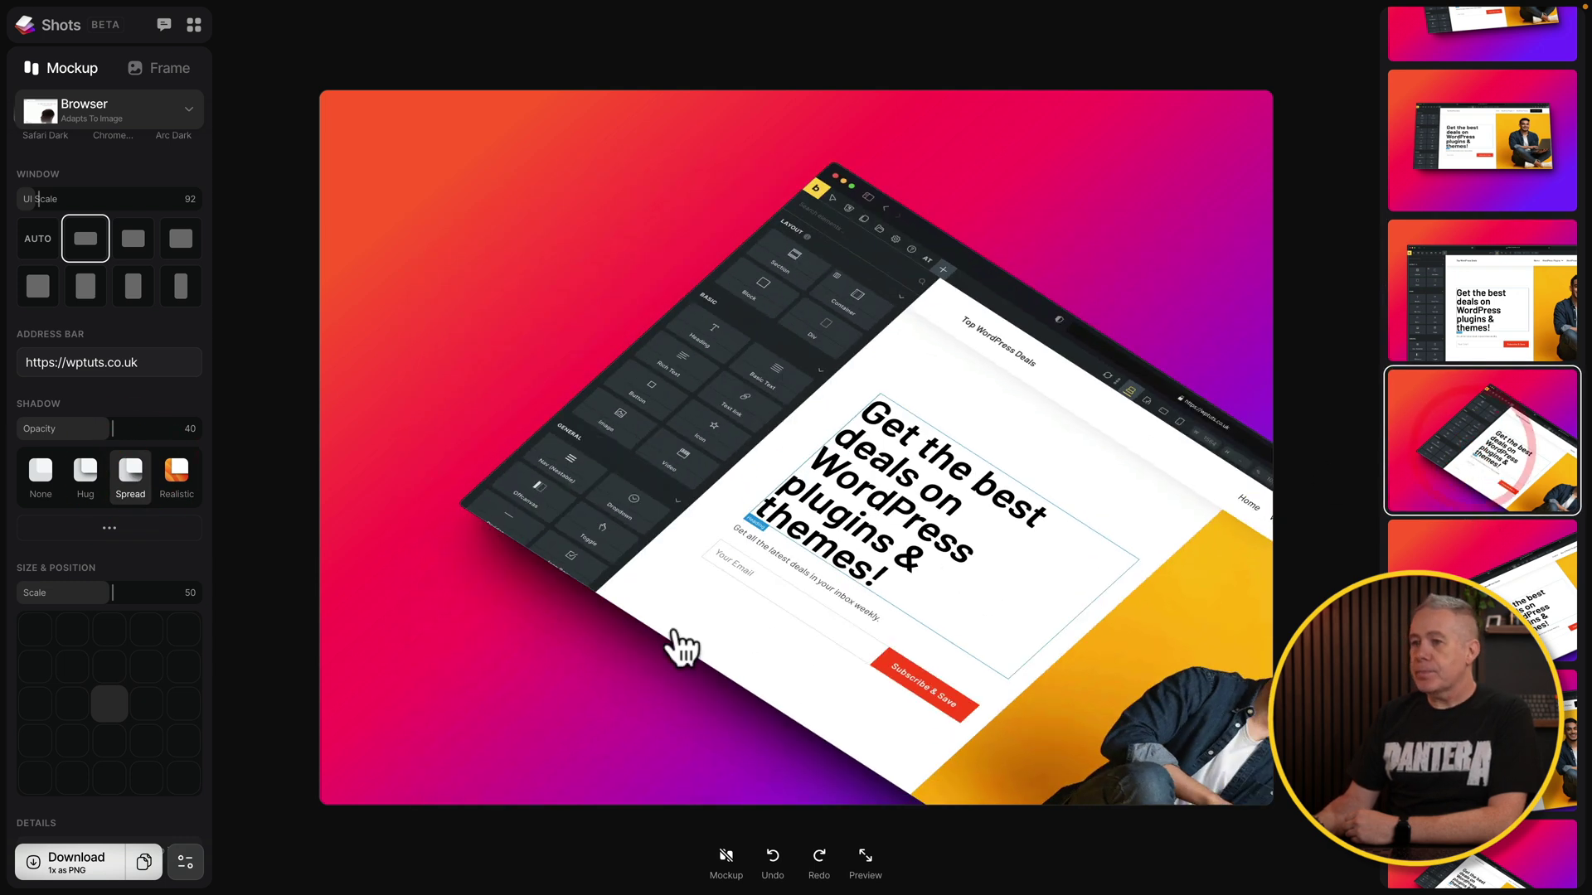
pyautogui.click(88, 479)
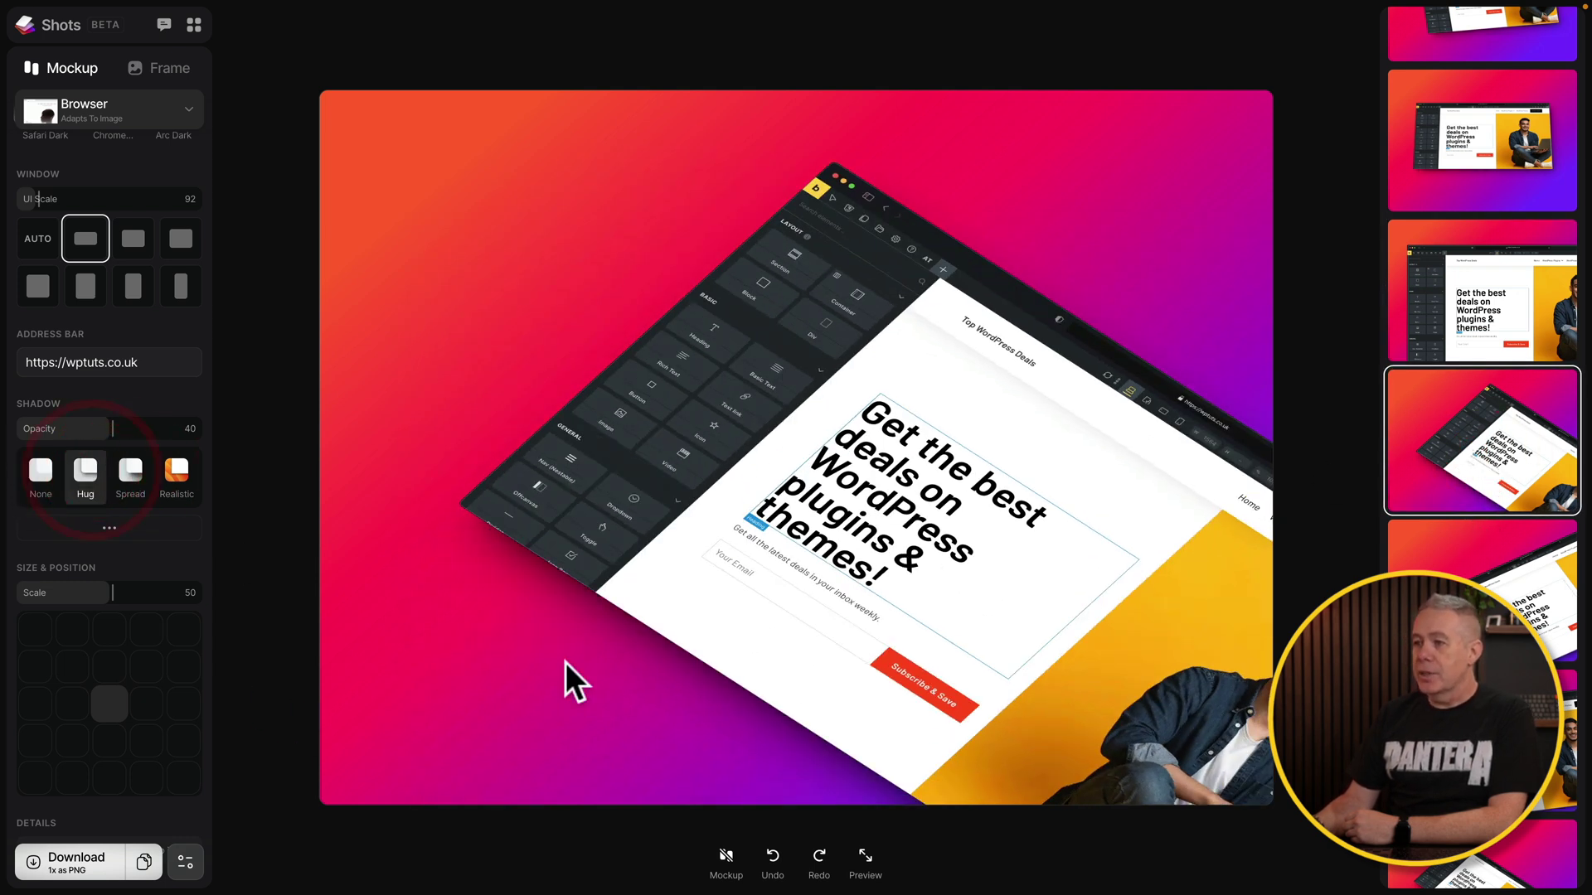
pyautogui.click(41, 480)
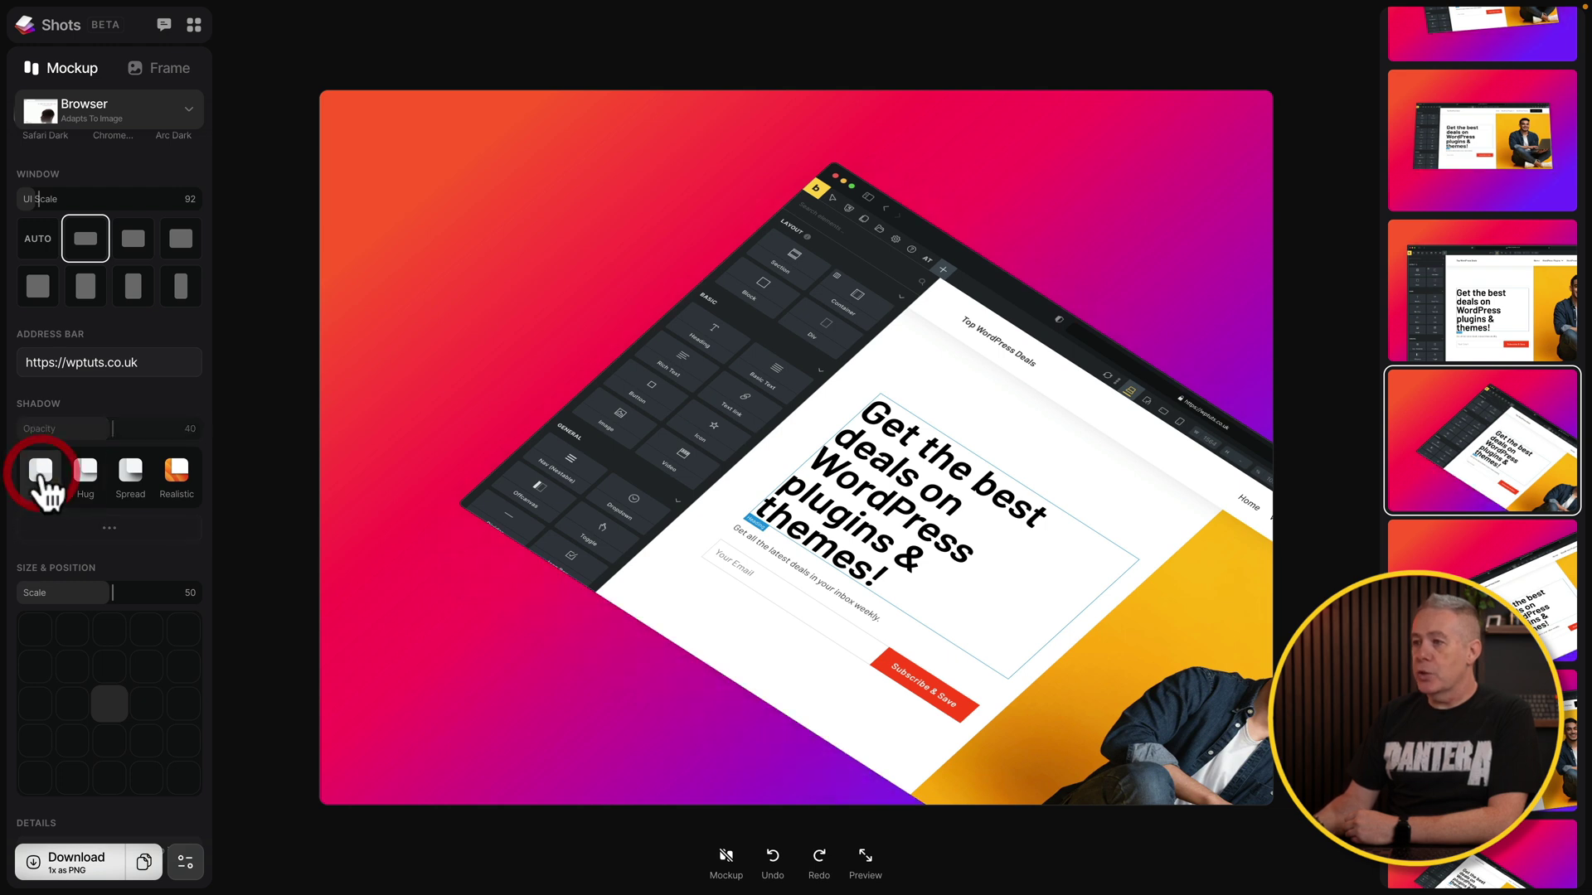
pyautogui.click(176, 480)
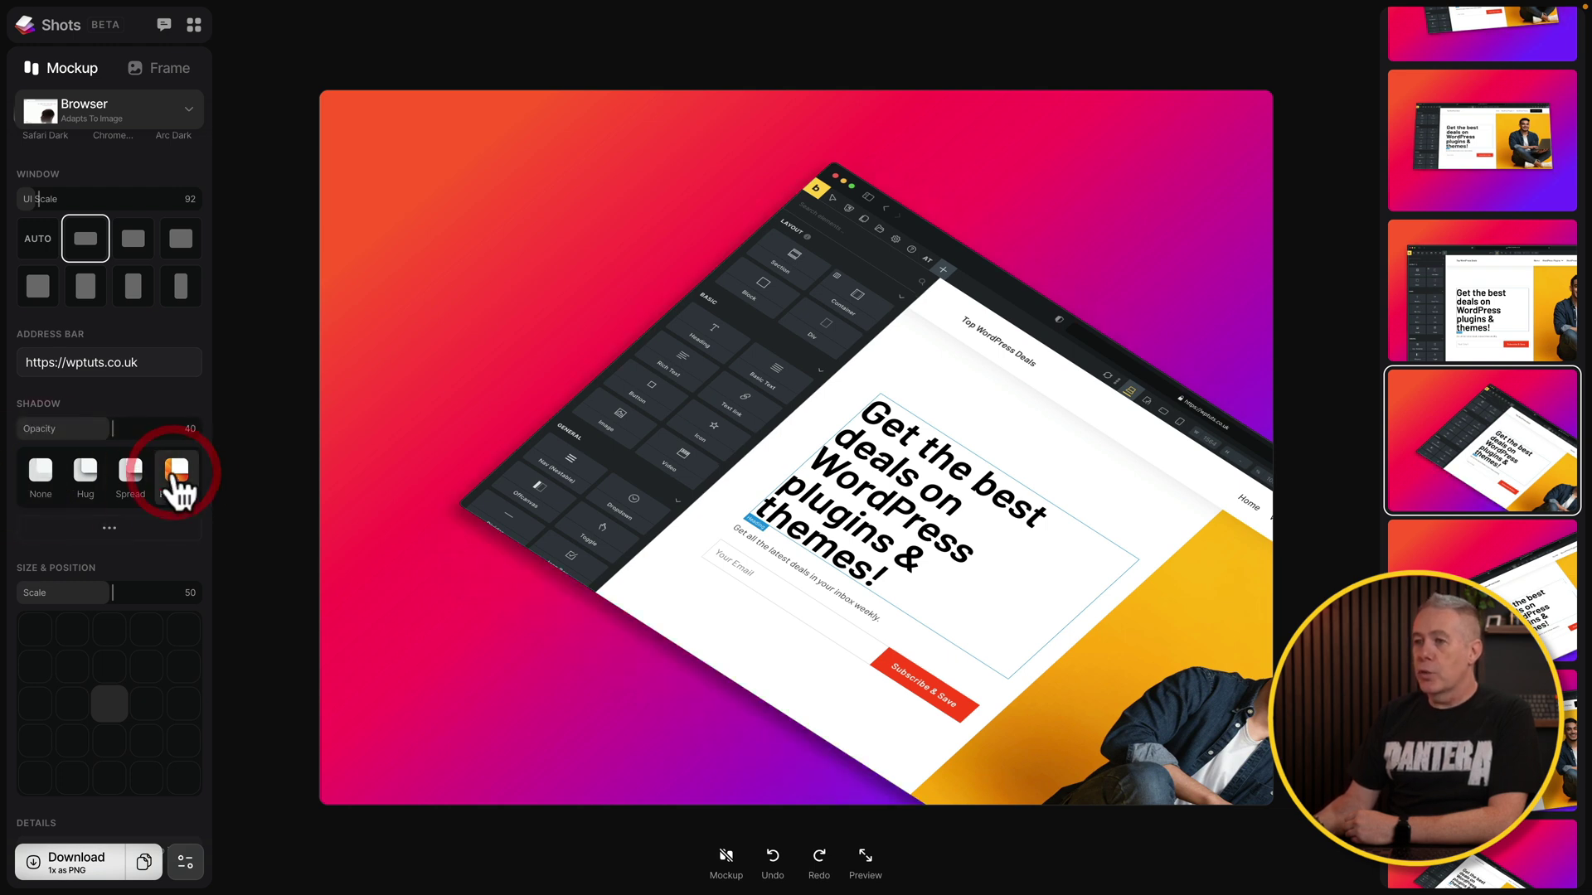
pyautogui.click(131, 480)
# - Set the Spread shadow to 32 opacity, move its direction, and switch to the fifth angled layout
pyautogui.click(108, 529)
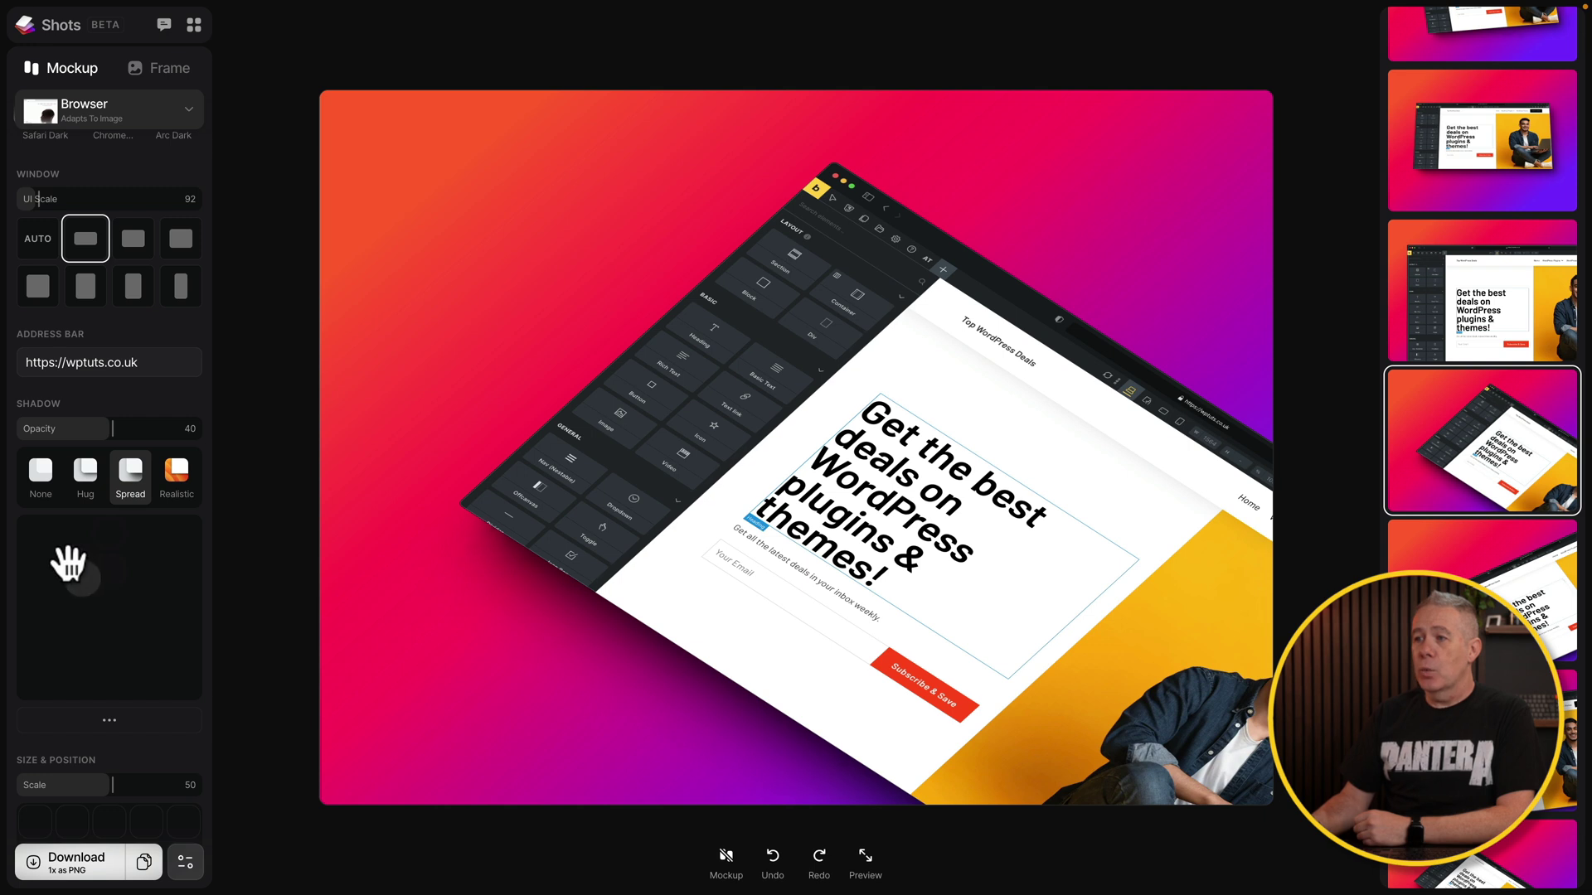
pyautogui.moveTo(67, 558); pyautogui.dragTo(139, 585)
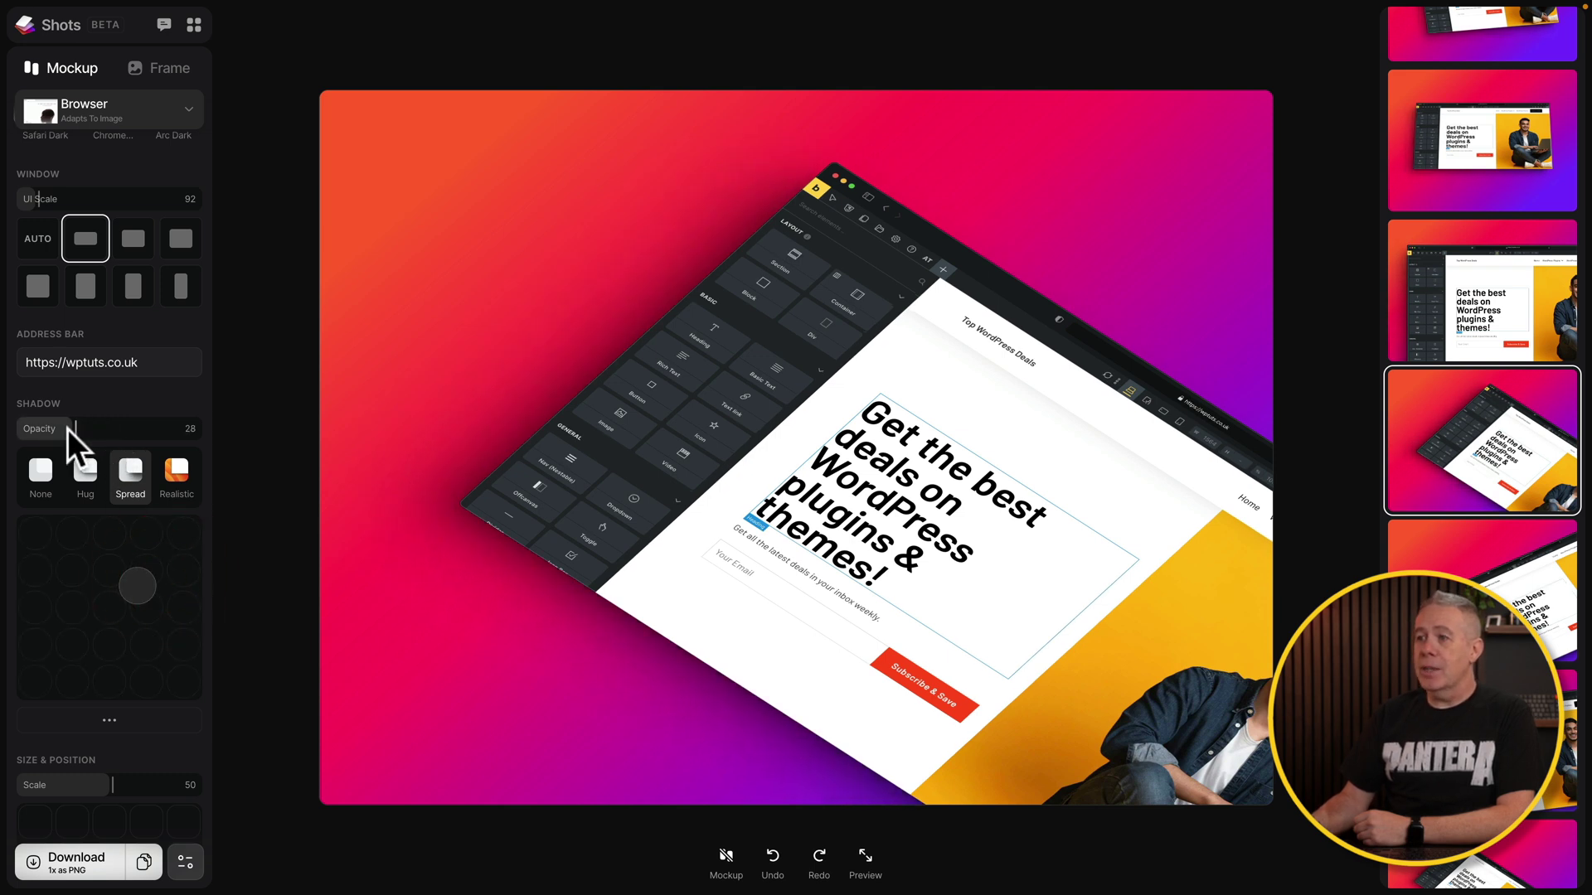
pyautogui.moveTo(36, 430); pyautogui.dragTo(196, 430)
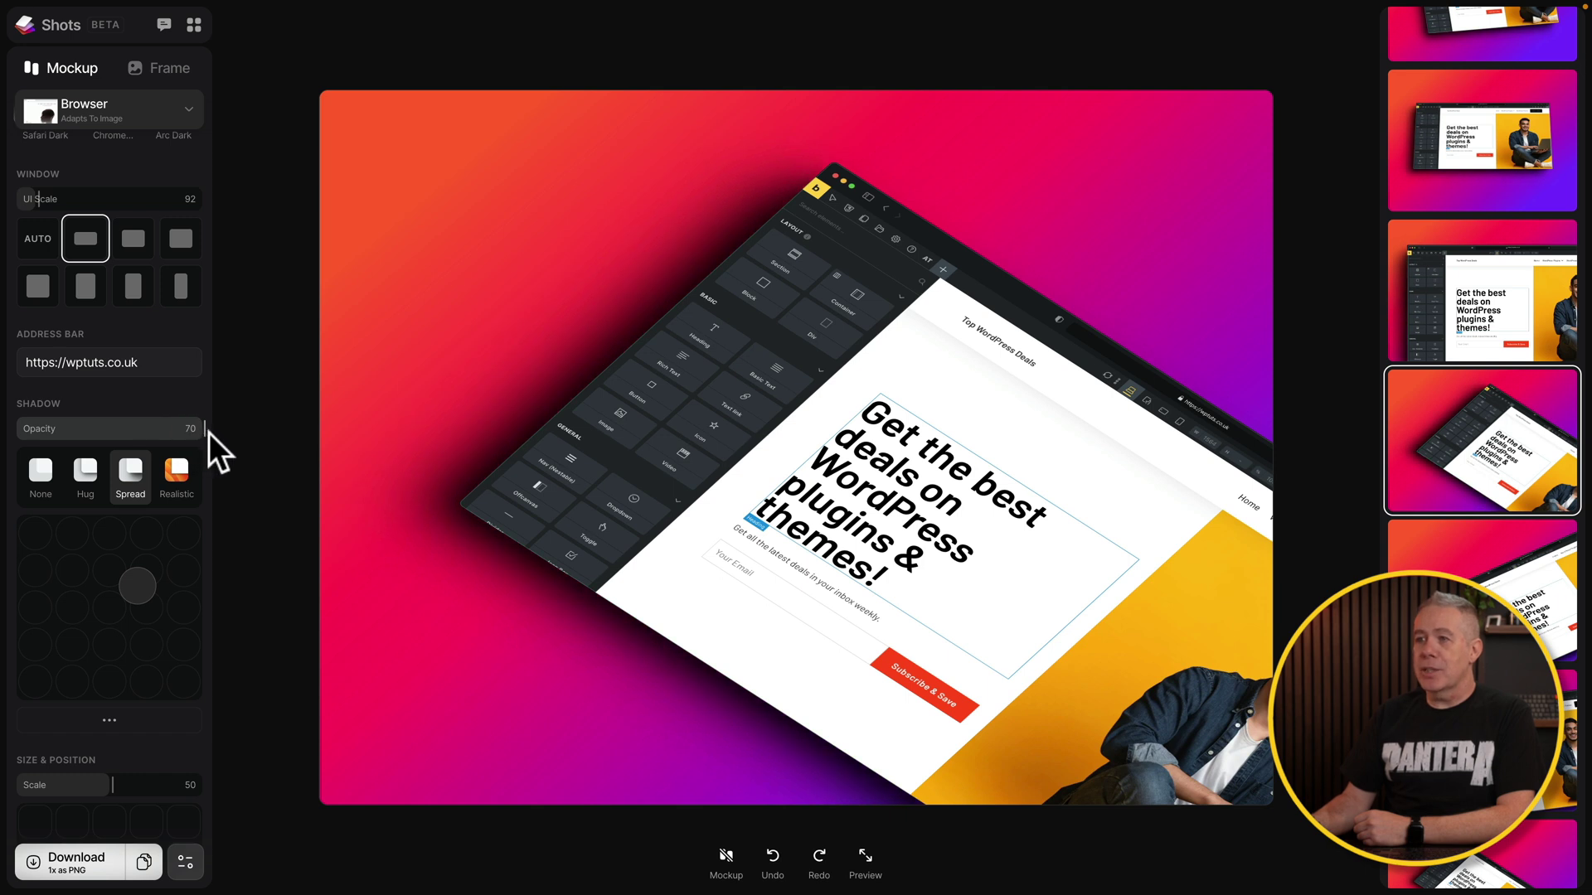
pyautogui.moveTo(206, 433); pyautogui.dragTo(85, 444)
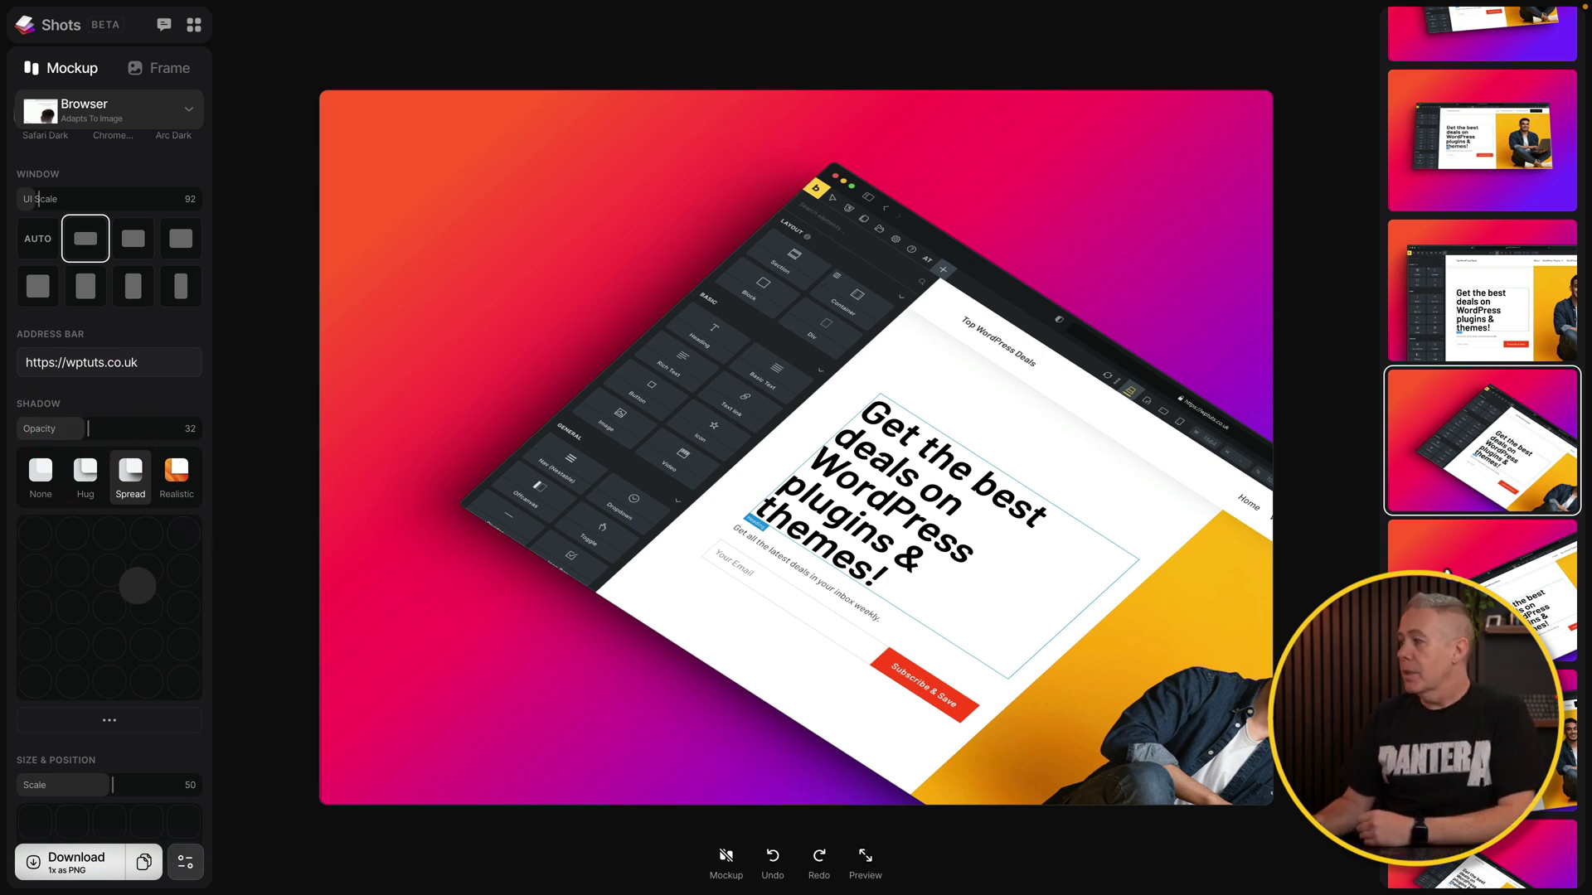
pyautogui.click(1529, 576)
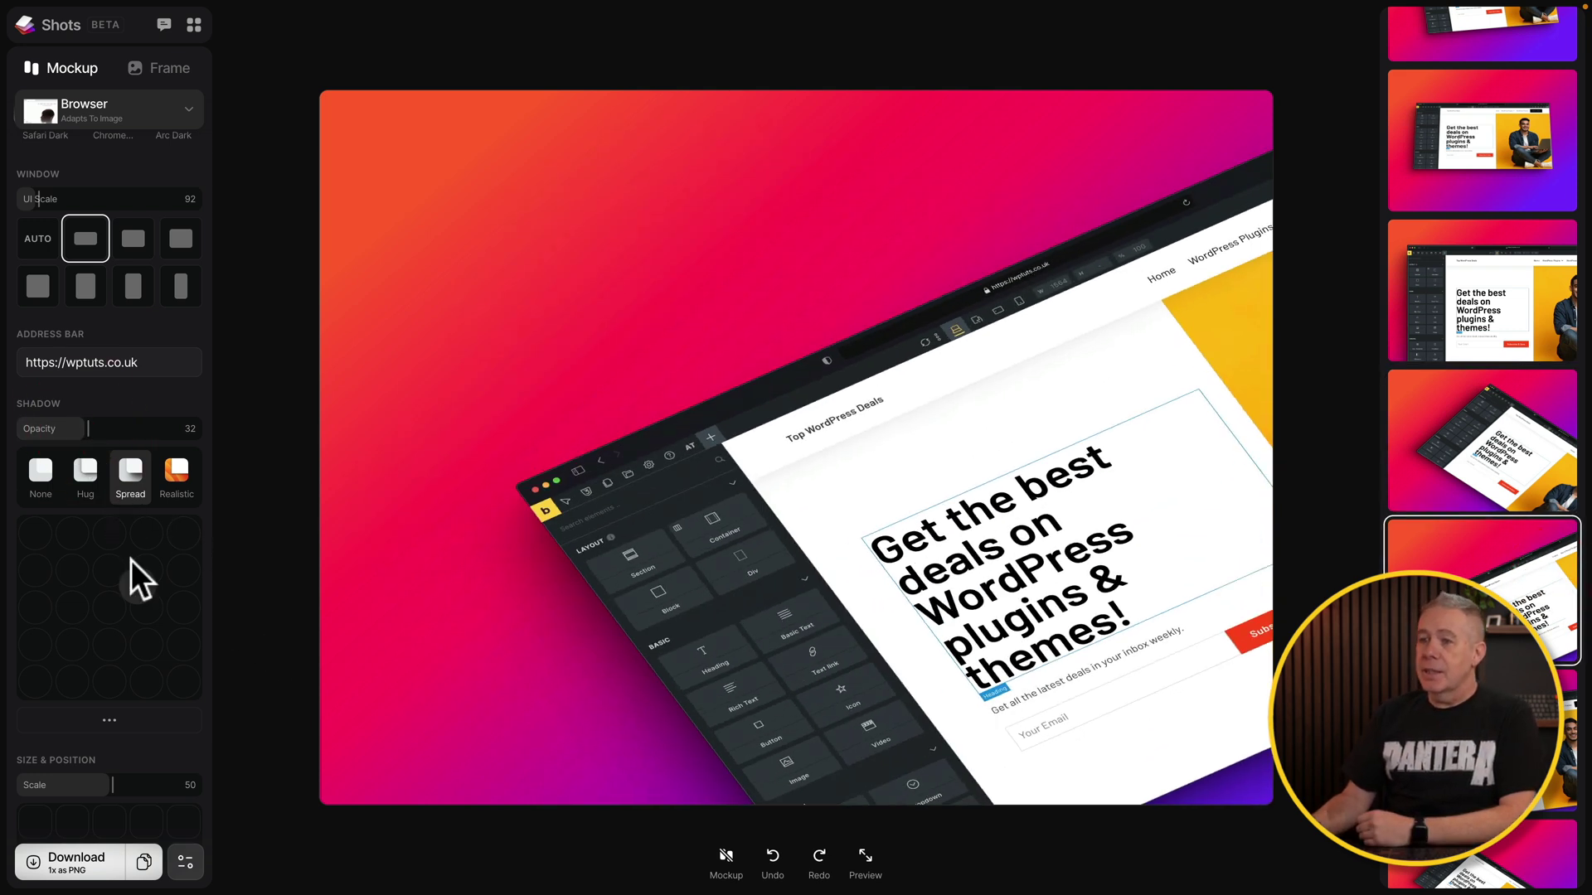
pyautogui.moveTo(111, 550); pyautogui.dragTo(189, 570)
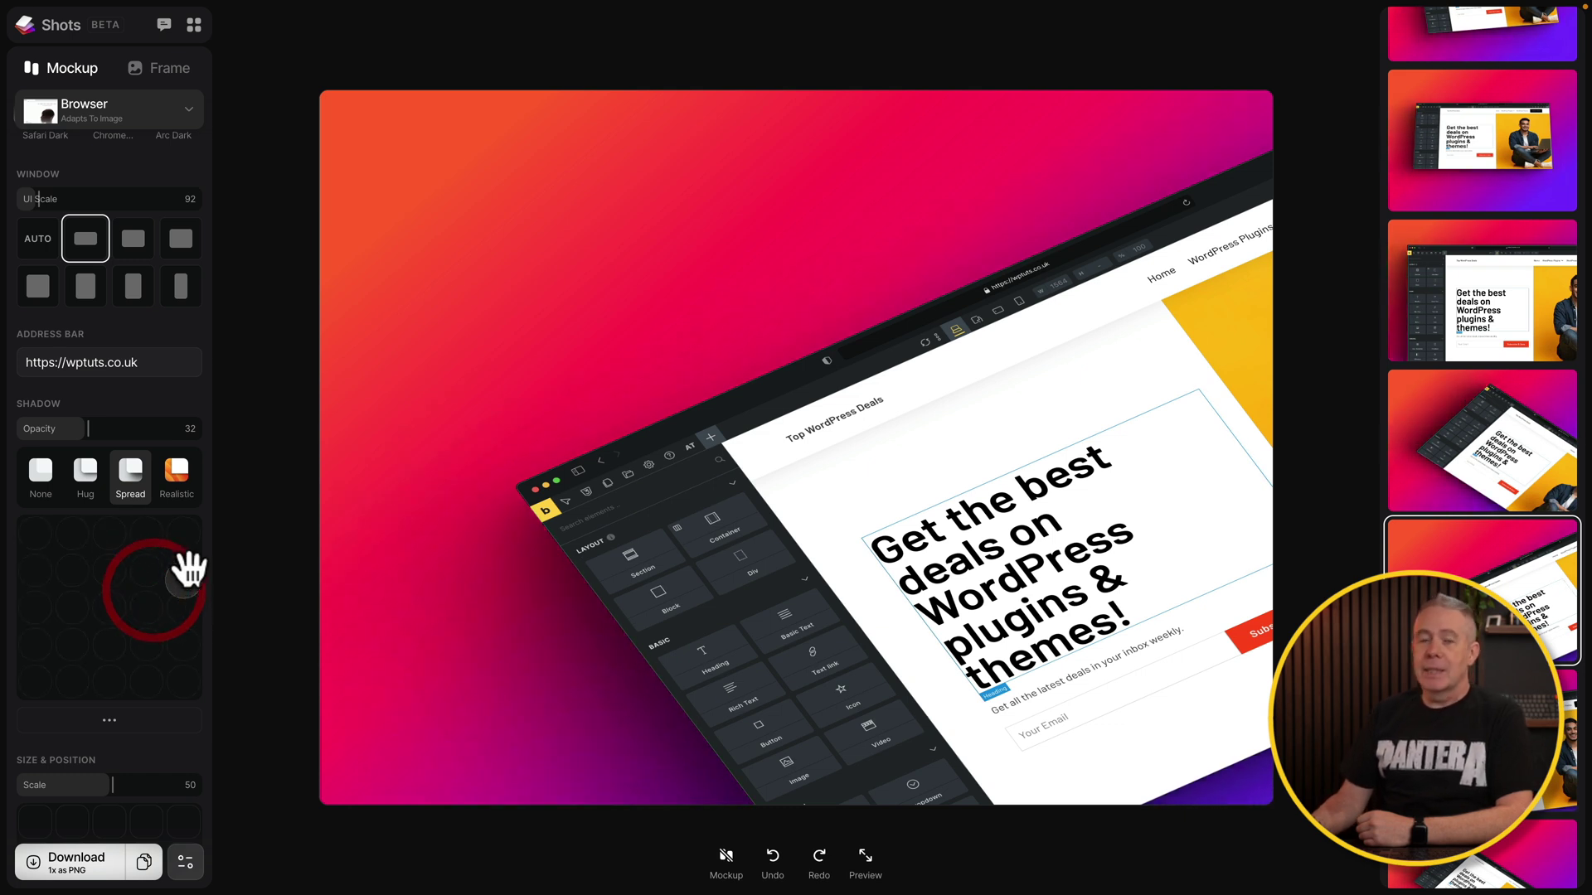
pyautogui.scroll(-4, 161, 662)
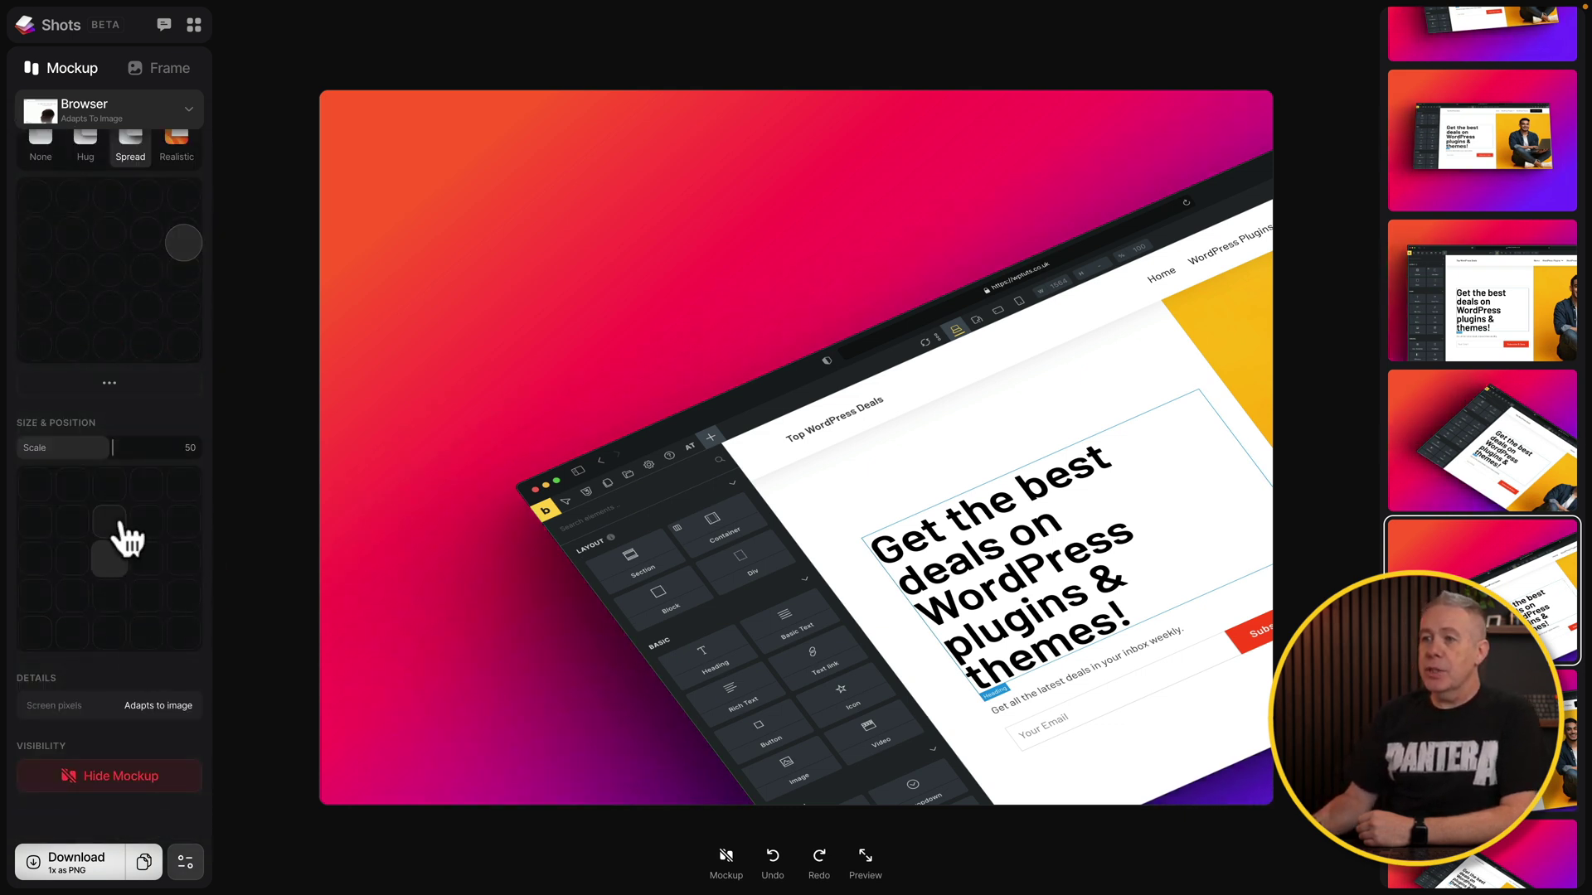
# - Scale the mockup to 60, test corner positions before centring it, then choose the flat layout
pyautogui.moveTo(112, 445)
pyautogui.mouseDown()
pyautogui.moveTo(54, 444)
pyautogui.moveTo(127, 451)
pyautogui.mouseUp()
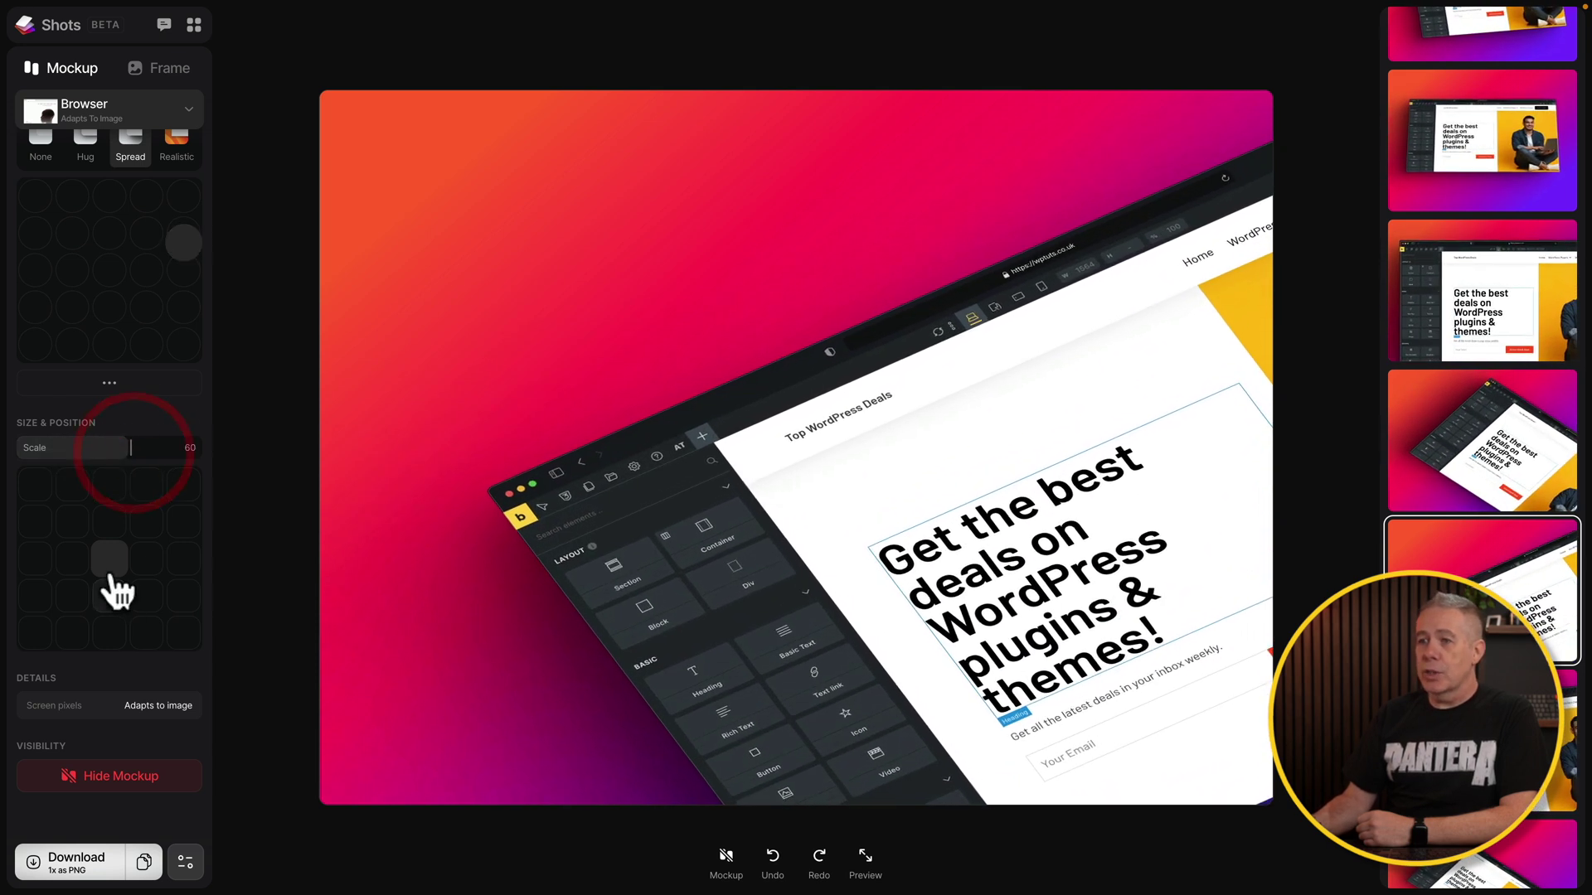
pyautogui.moveTo(113, 561)
pyautogui.mouseDown()
pyautogui.moveTo(157, 536)
pyautogui.moveTo(131, 569)
pyautogui.moveTo(75, 533)
pyautogui.moveTo(105, 533)
pyautogui.mouseUp()
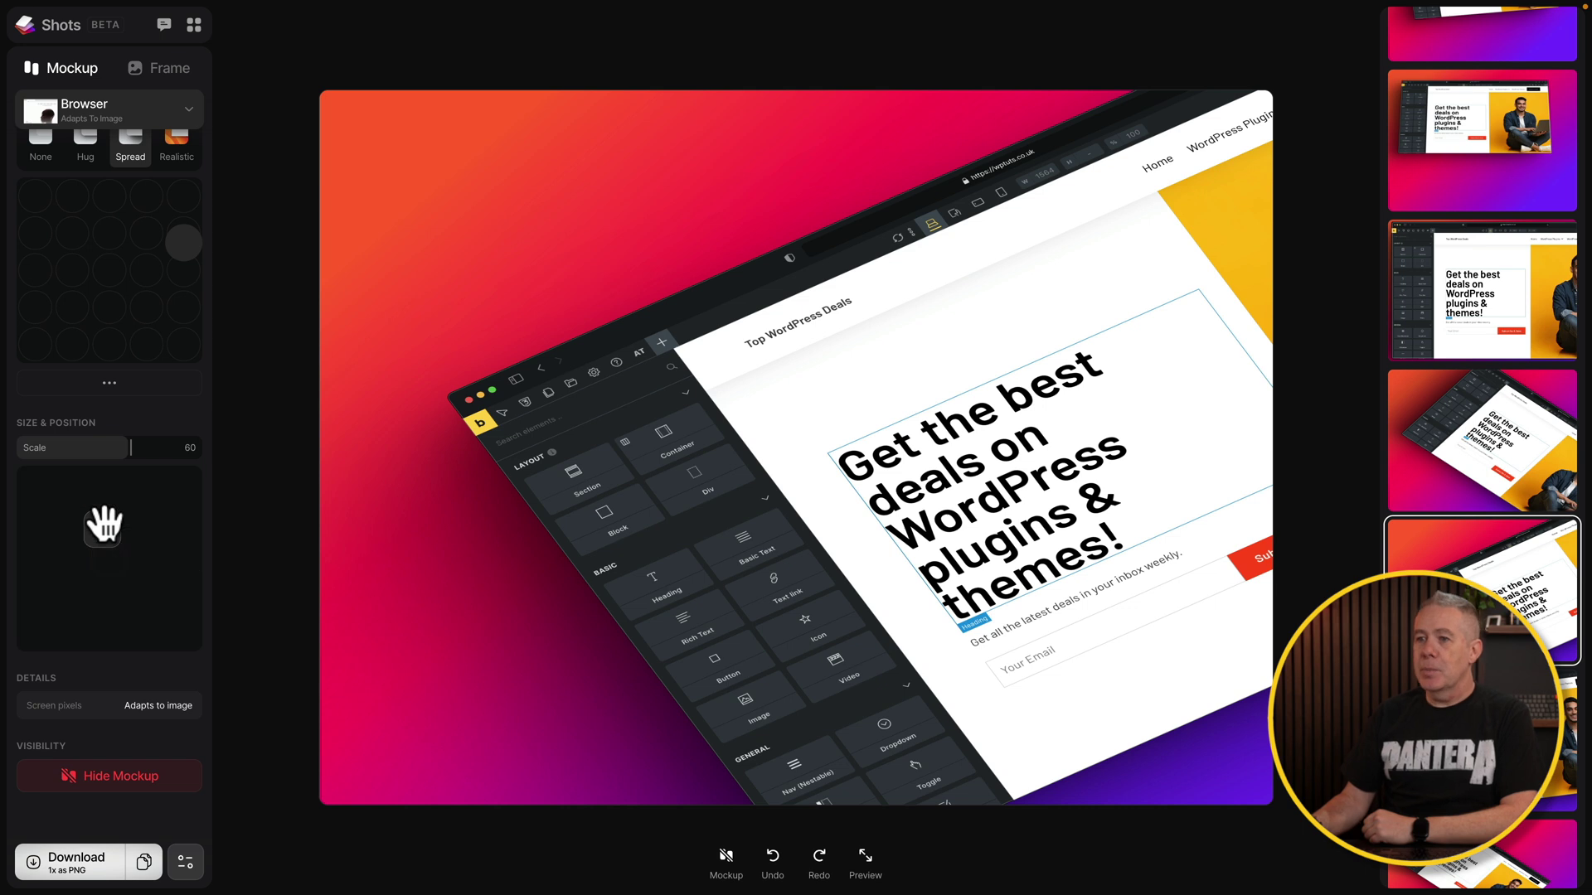
pyautogui.moveTo(104, 524)
pyautogui.mouseDown()
pyautogui.moveTo(160, 508)
pyautogui.moveTo(117, 540)
pyautogui.moveTo(90, 521)
pyautogui.mouseUp()
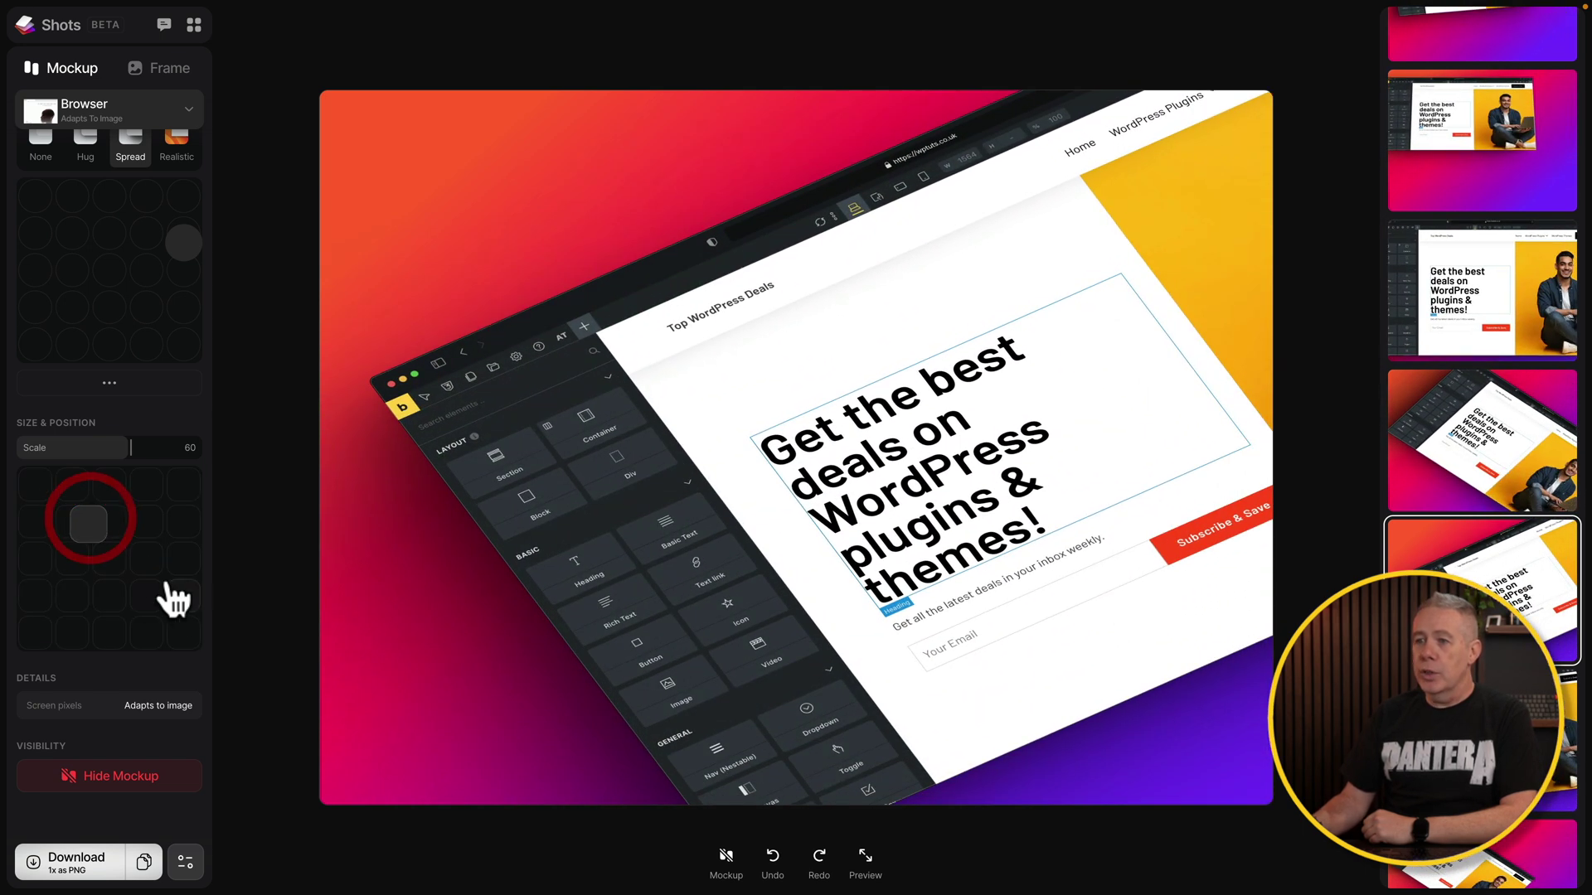
pyautogui.click(156, 575)
pyautogui.click(188, 605)
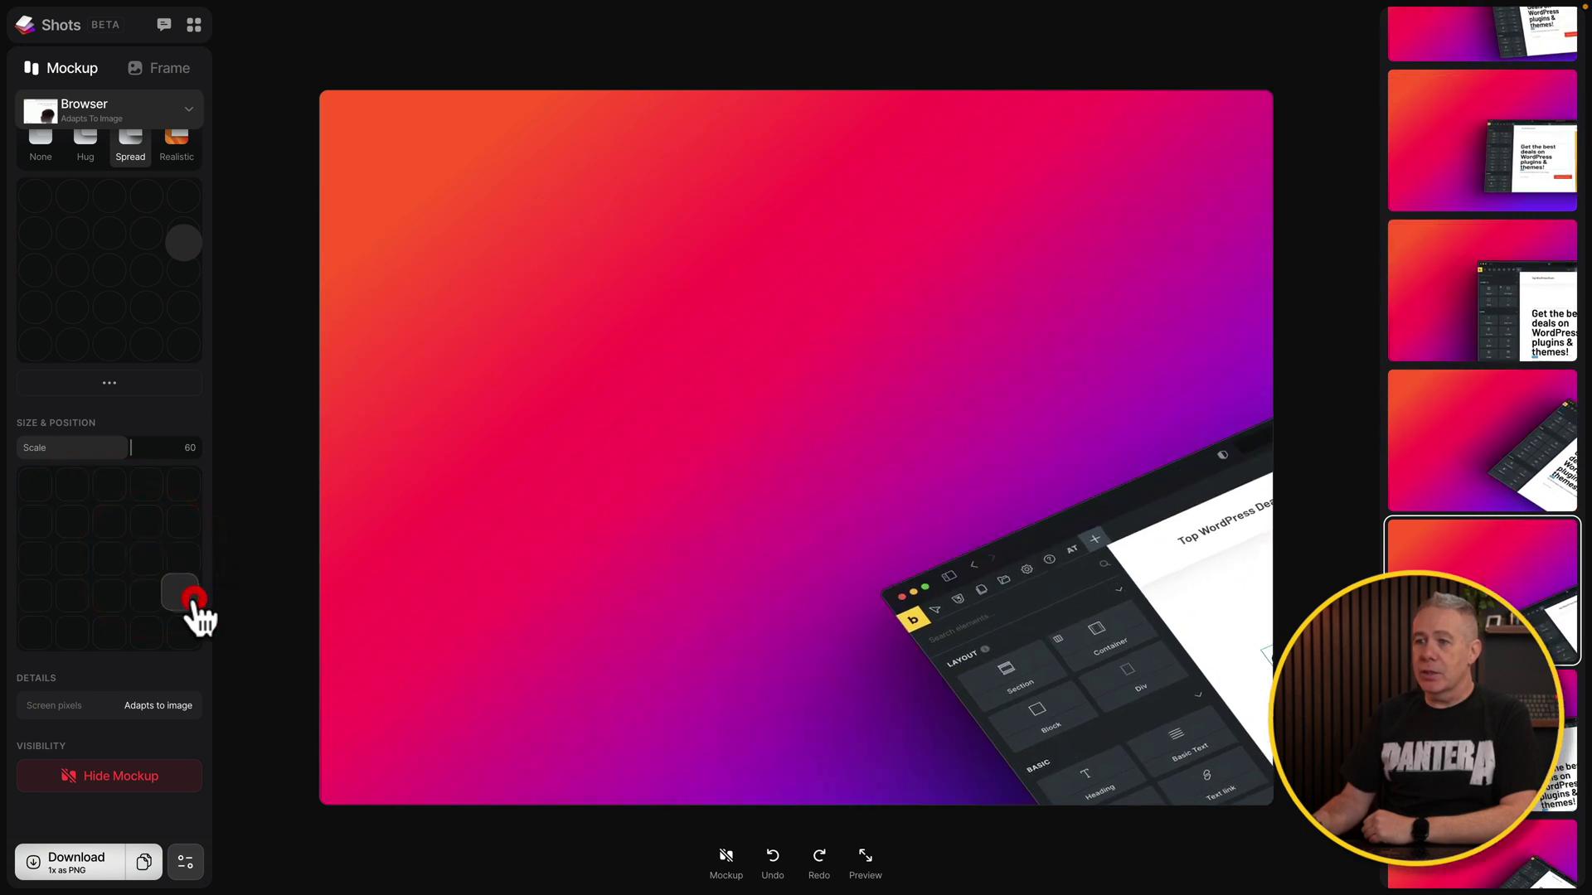
pyautogui.click(115, 637)
pyautogui.click(113, 571)
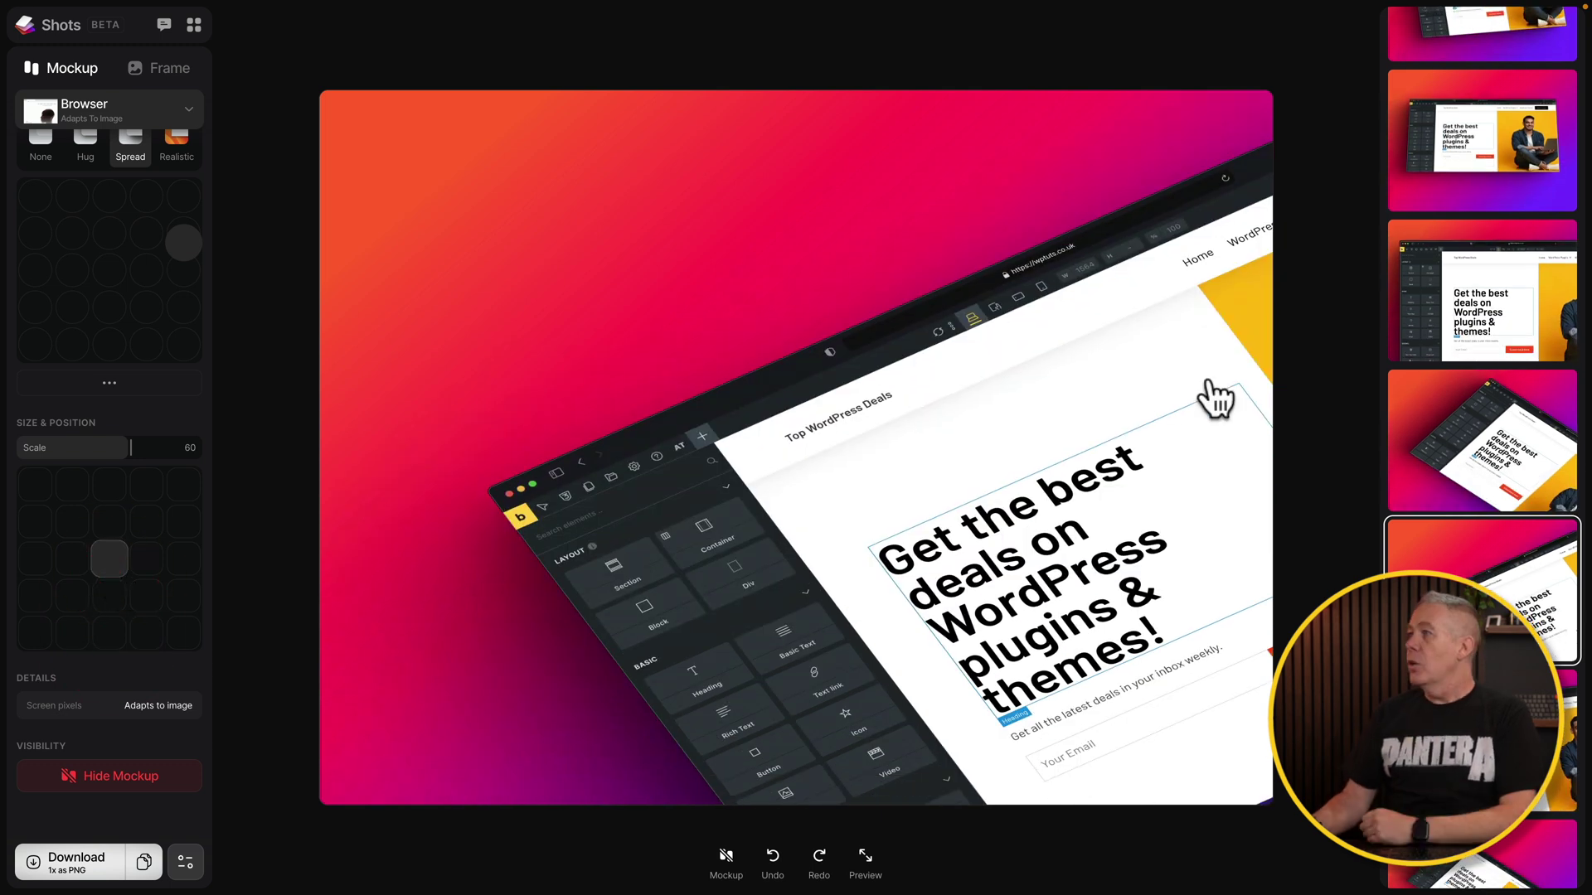
pyautogui.click(1472, 160)
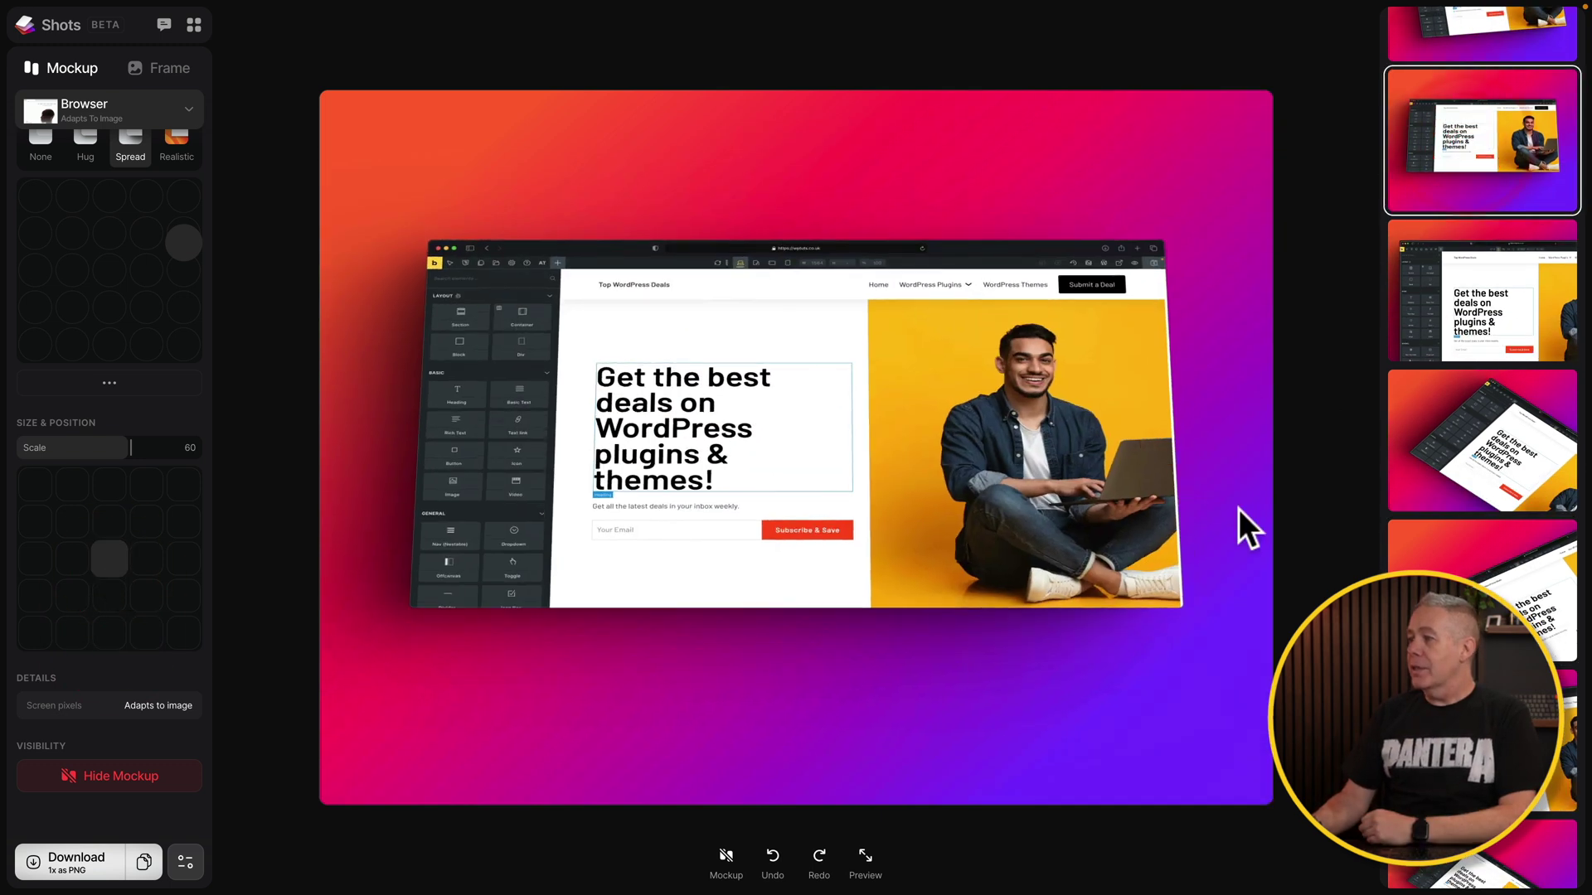
# - Shrink the flat browser mockup to scale 71 using its corner handle and the Scale slider
pyautogui.click(1084, 547)
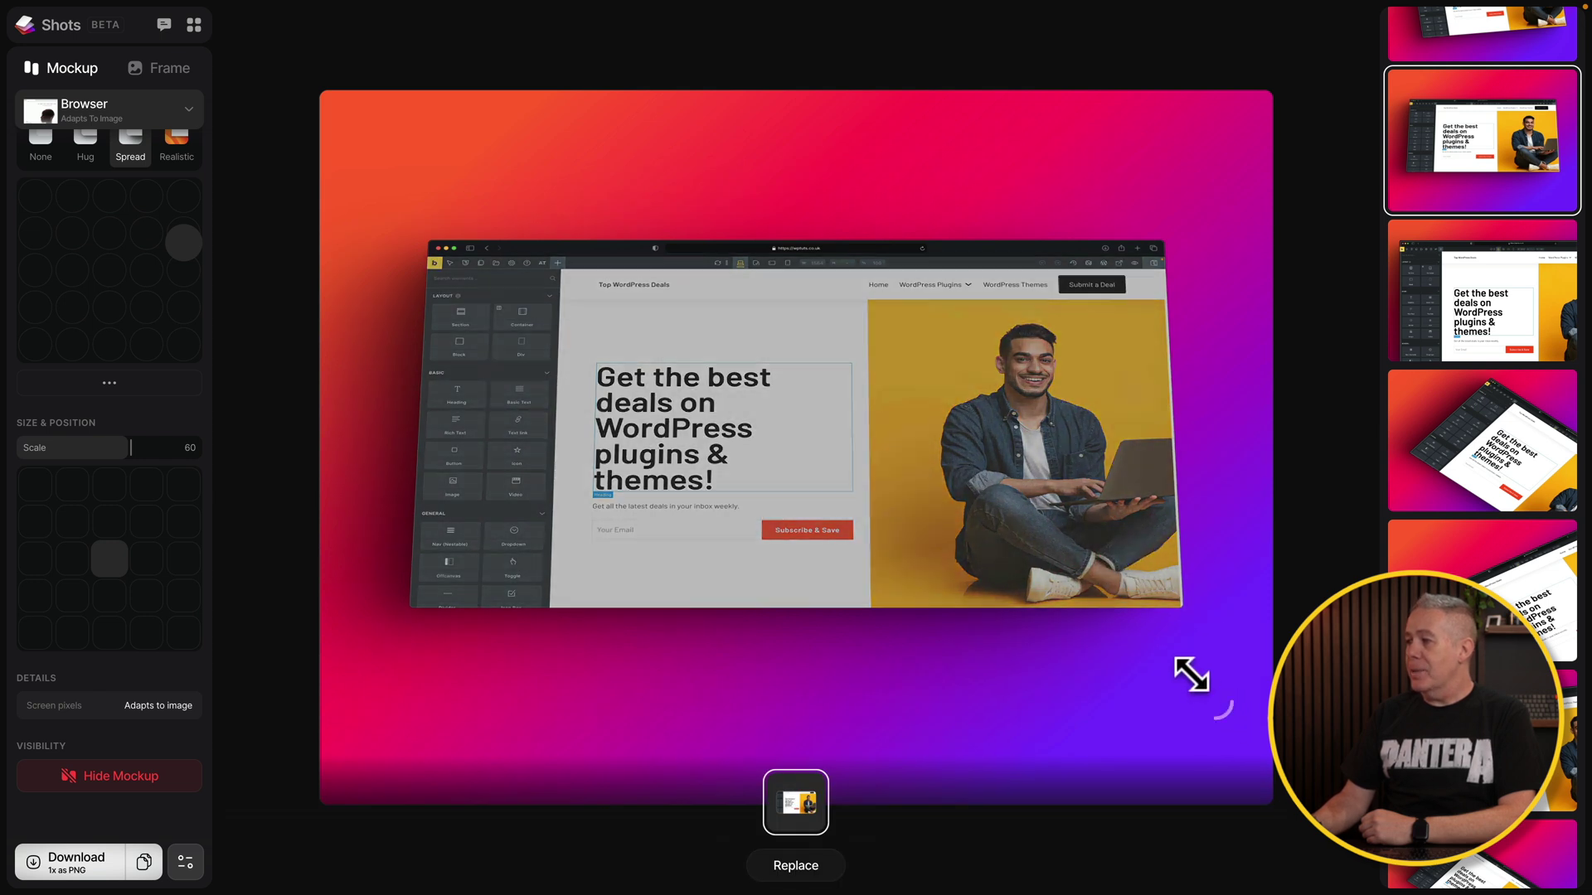
pyautogui.moveTo(1225, 714); pyautogui.dragTo(1307, 821)
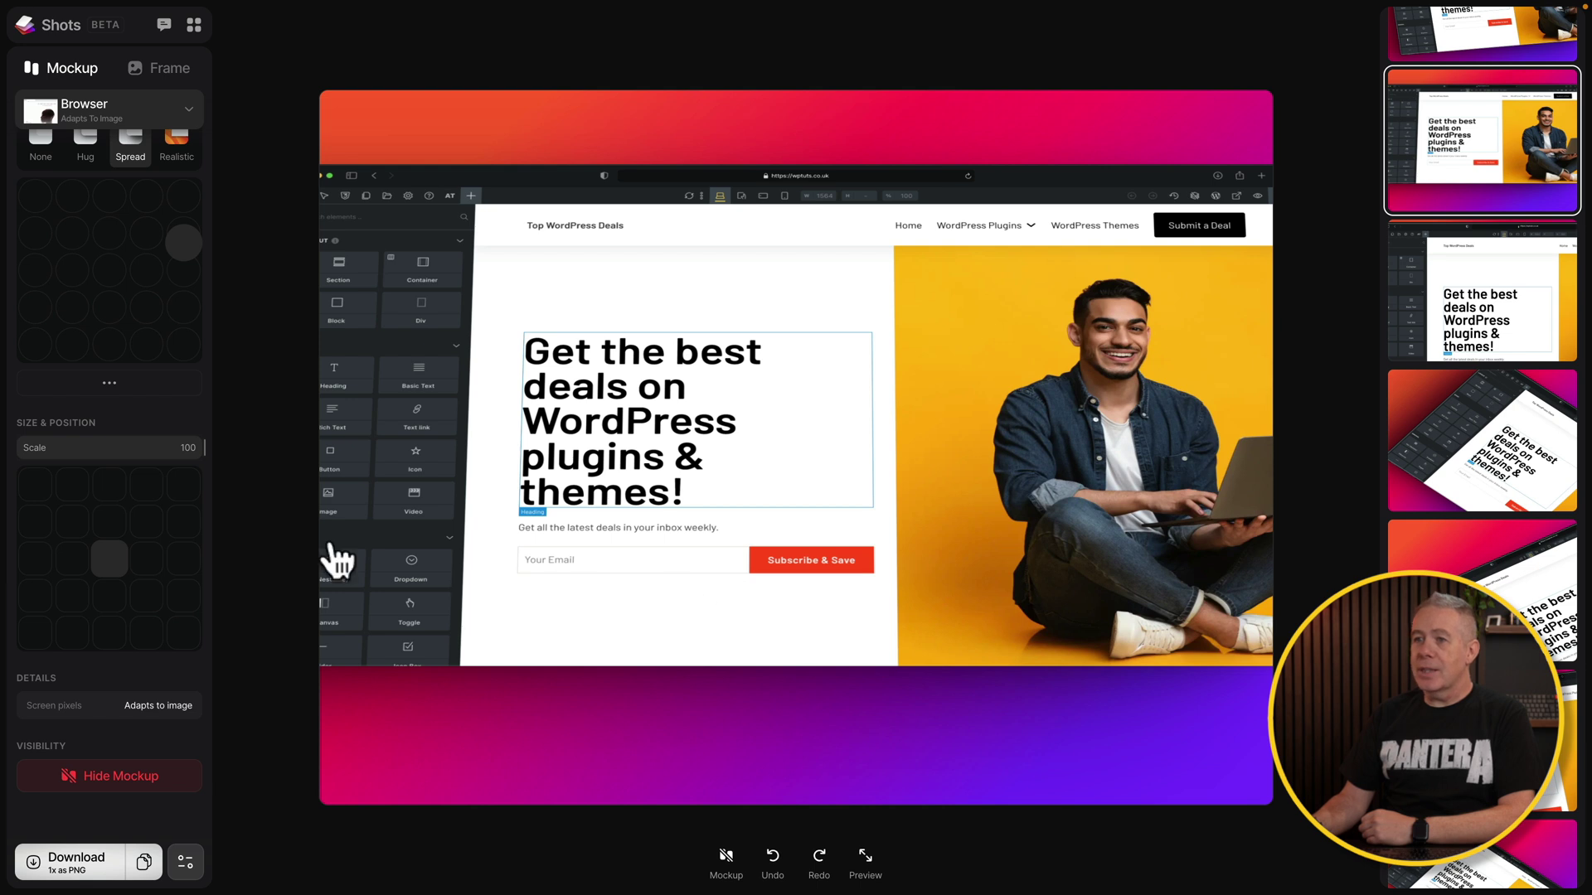
pyautogui.moveTo(200, 446); pyautogui.dragTo(146, 445)
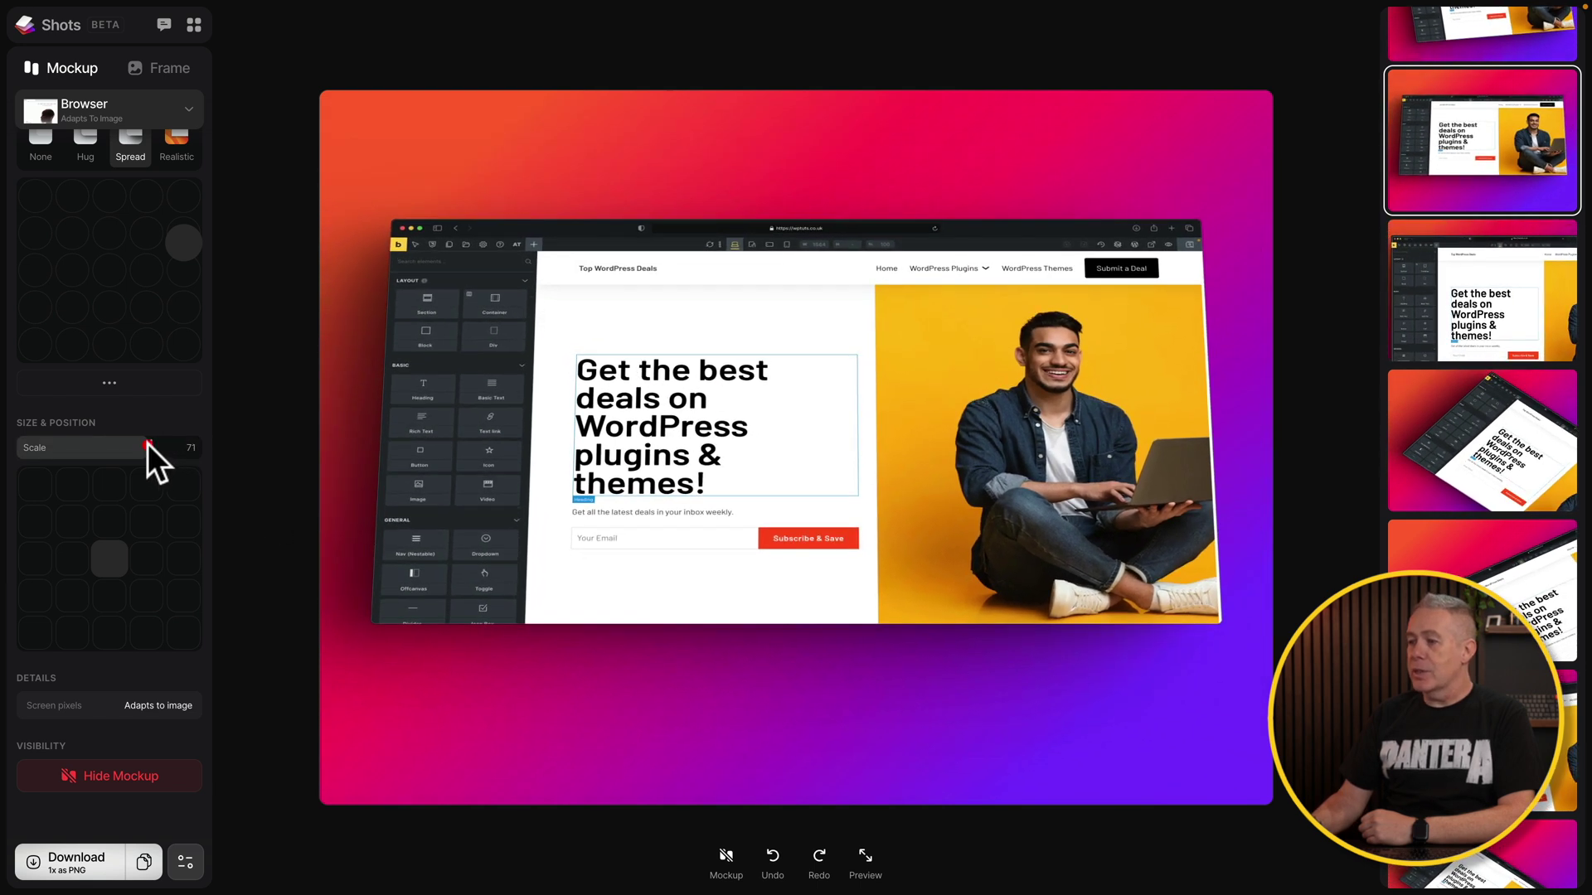
pyautogui.click(1068, 522)
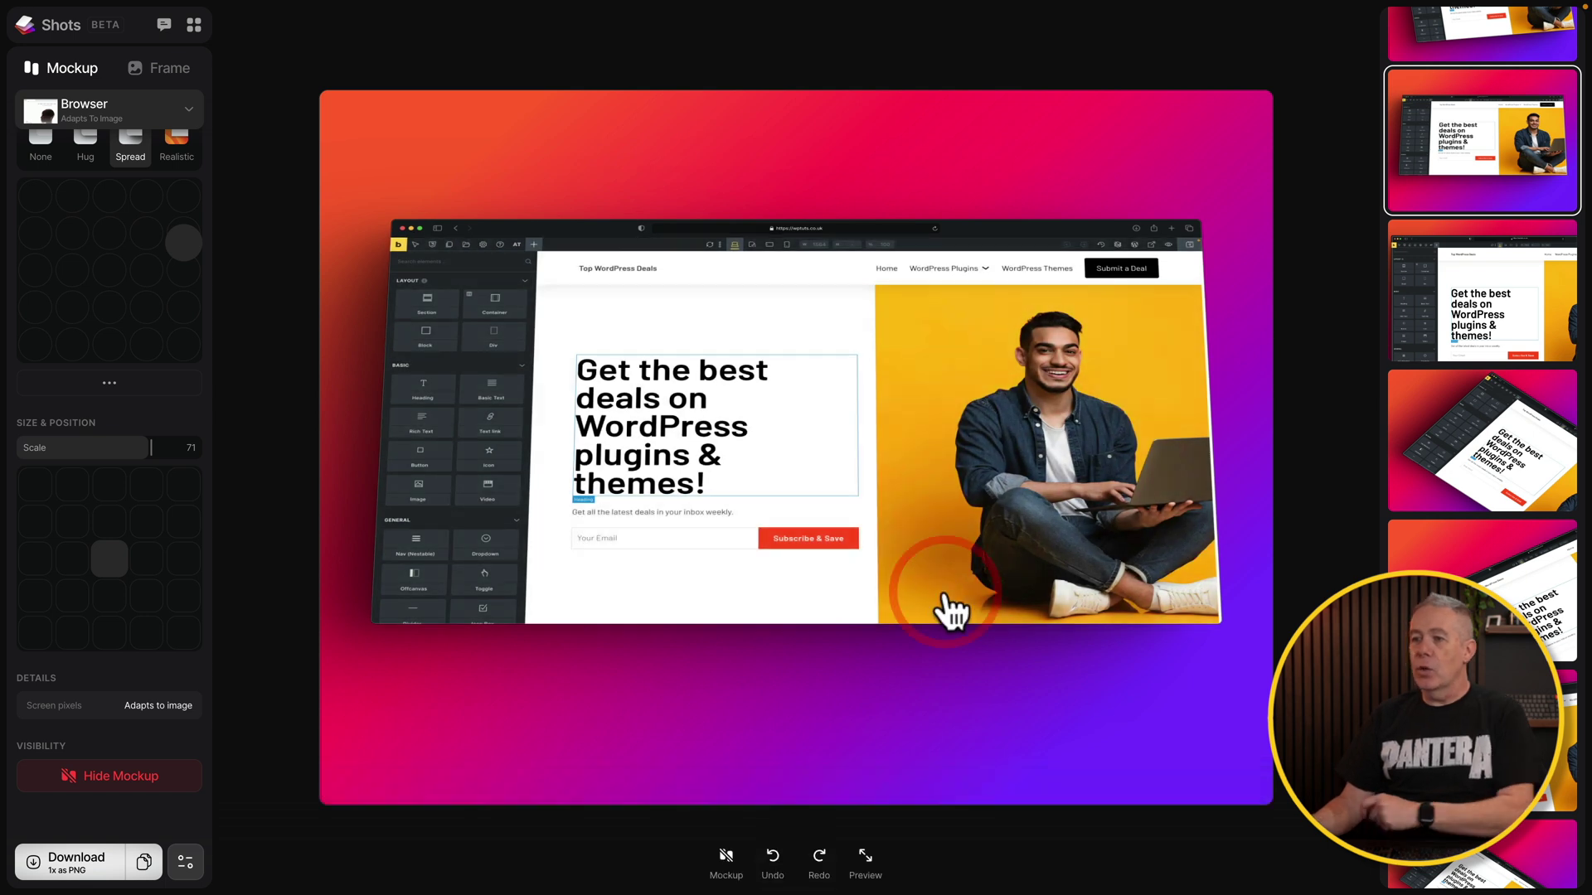
pyautogui.click(726, 863)
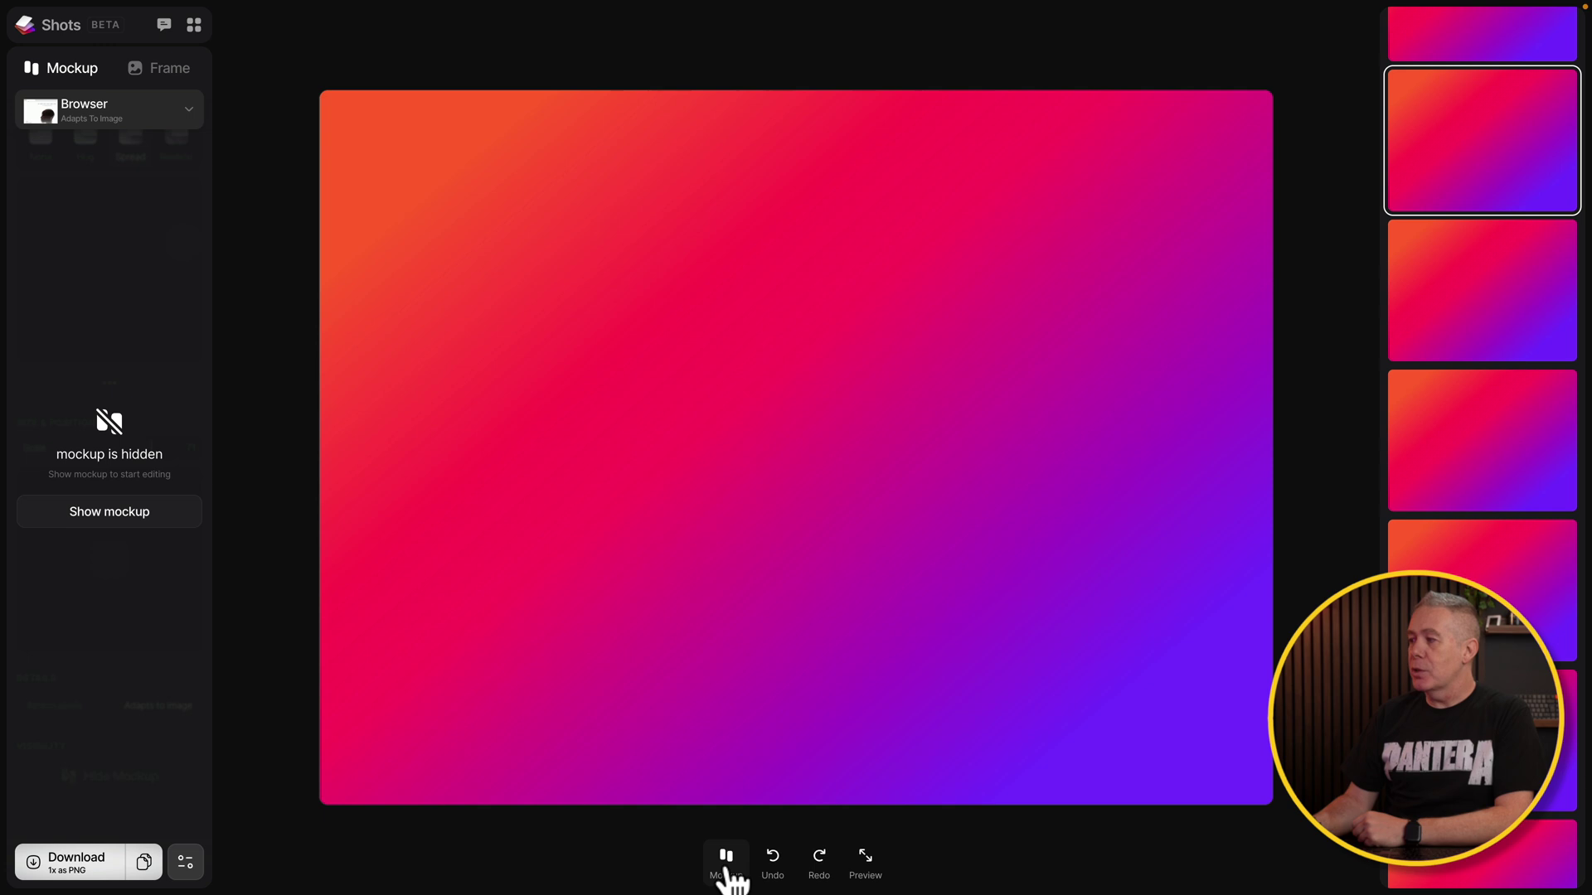
pyautogui.click(726, 863)
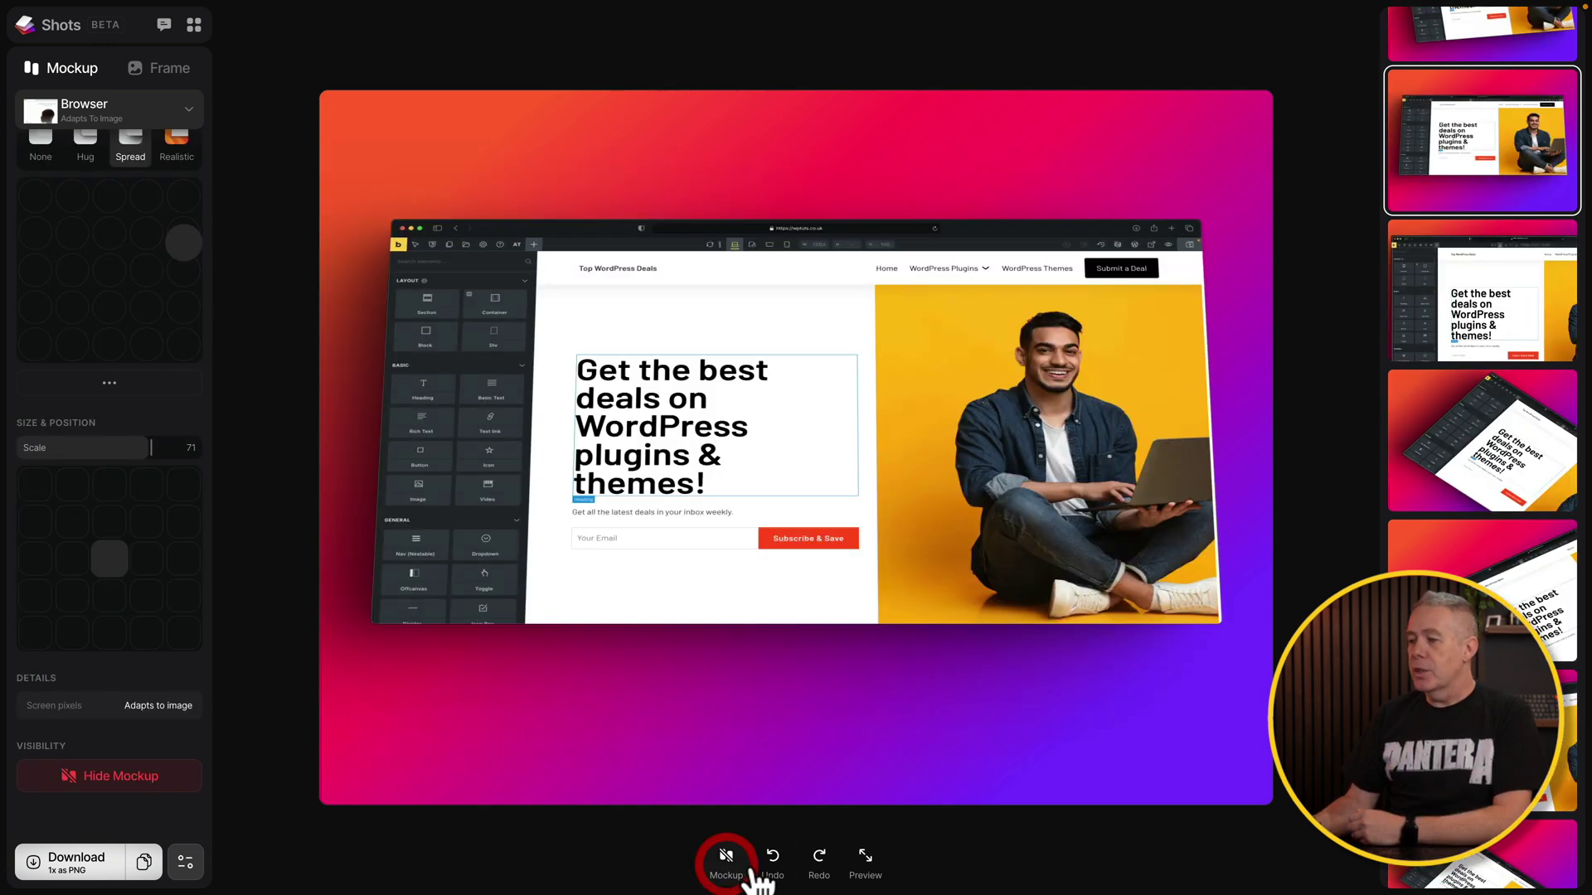
pyautogui.click(867, 862)
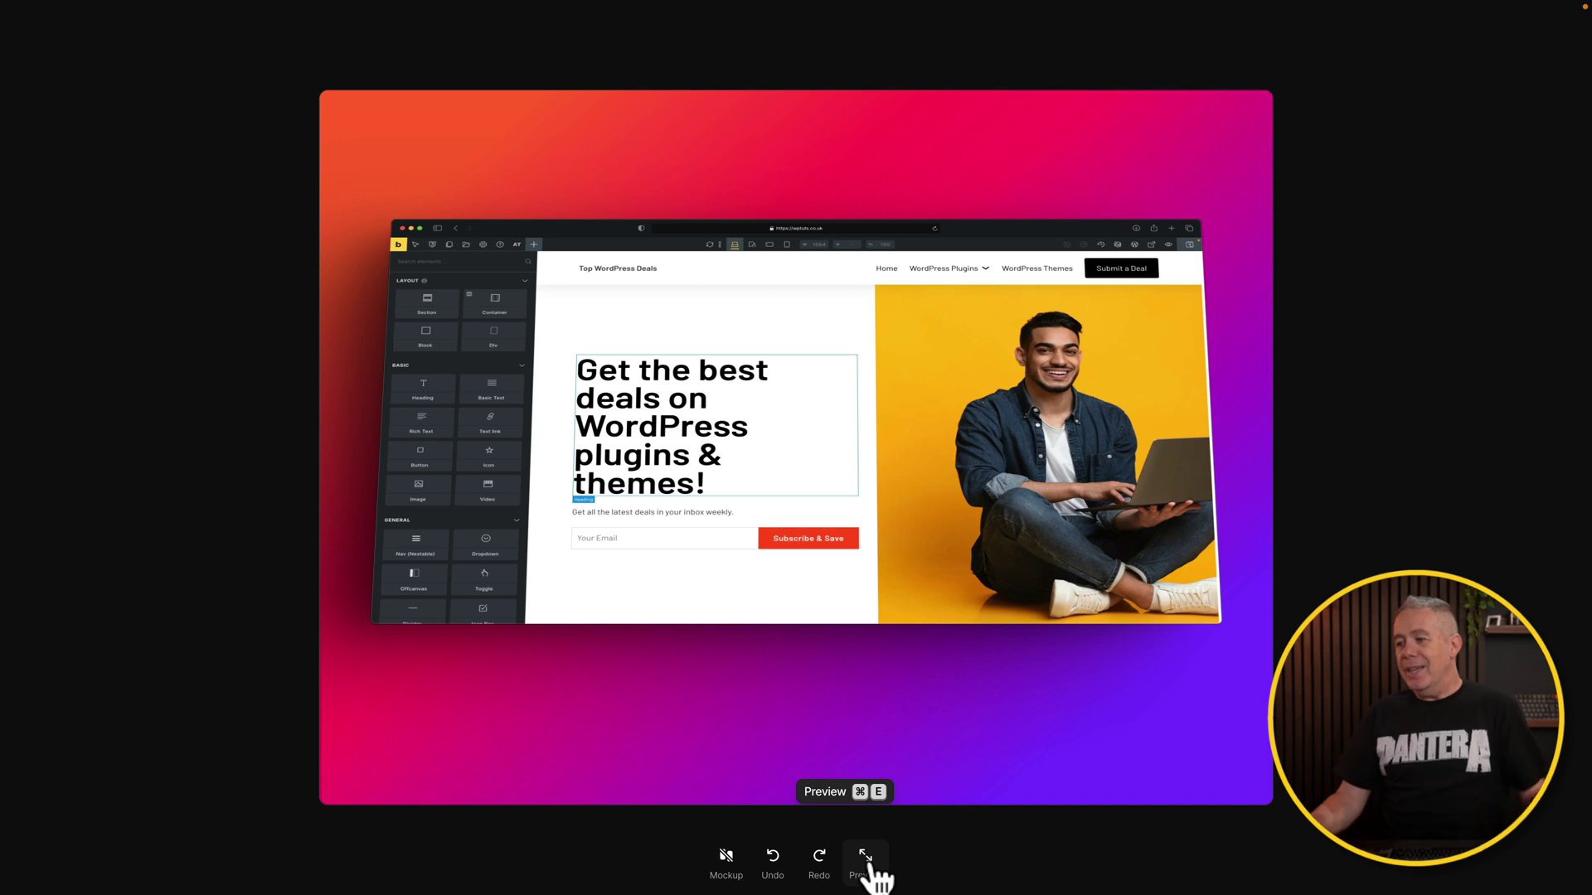
pyautogui.click(868, 864)
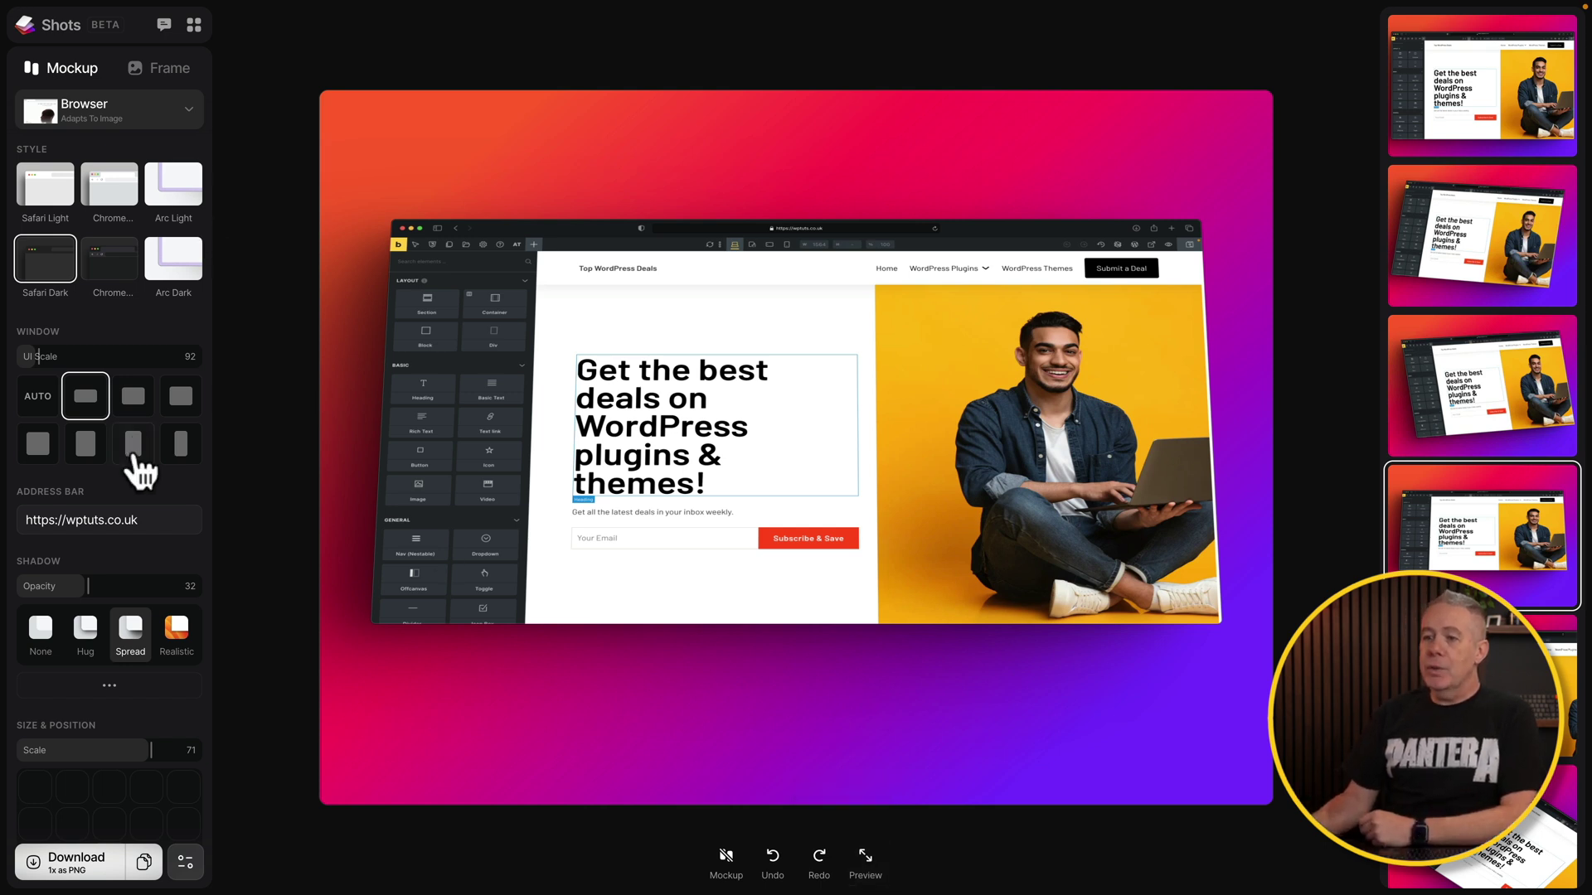
pyautogui.scroll(-4, 129, 664)
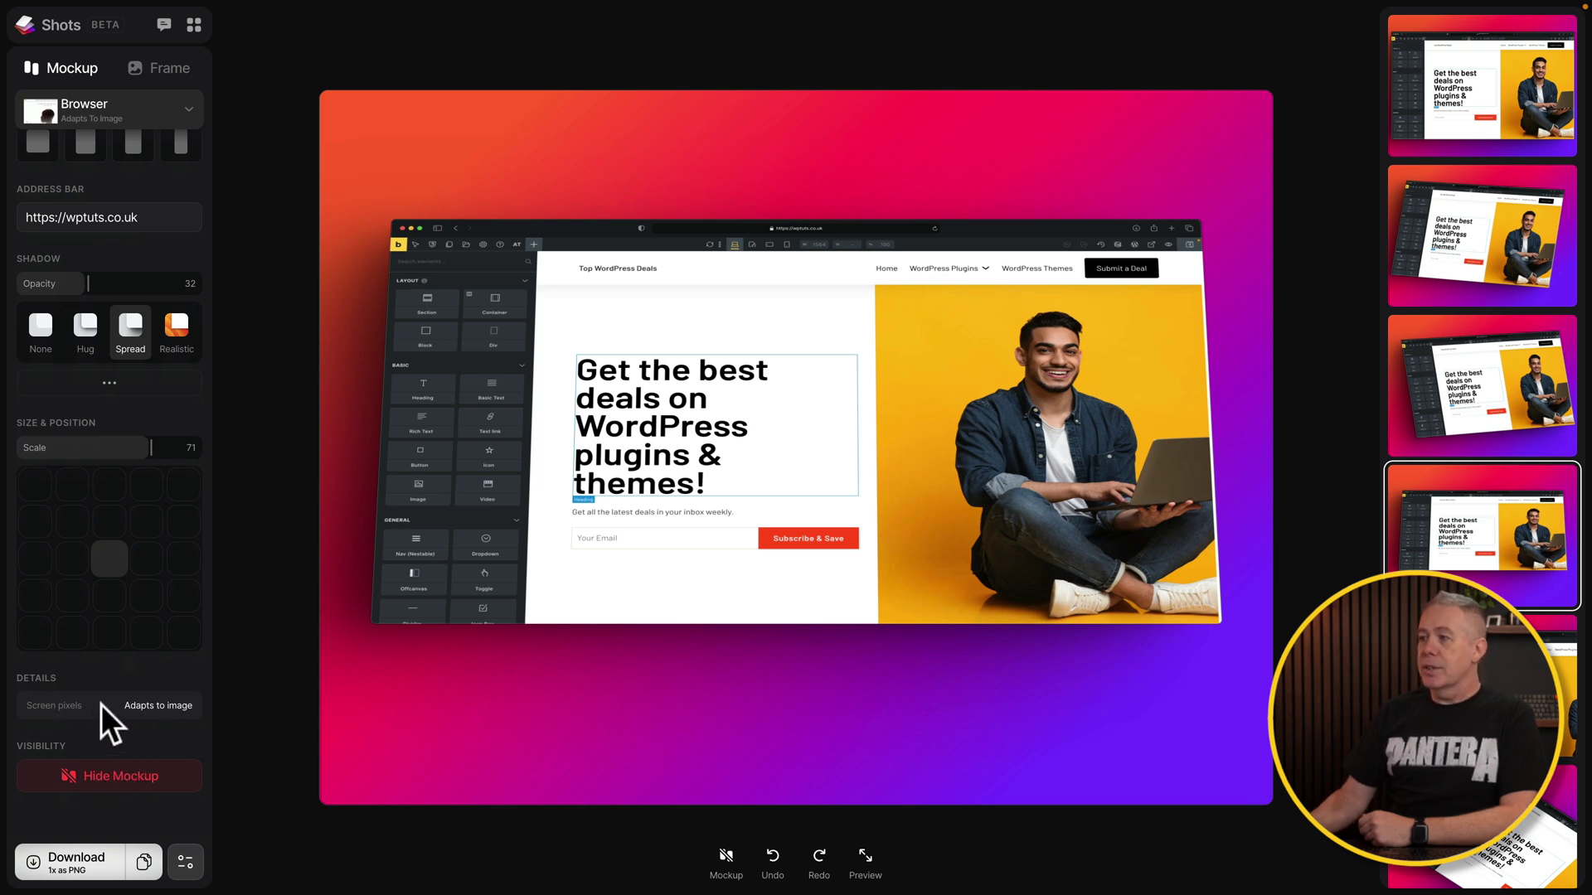
pyautogui.scroll(4, 101, 704)
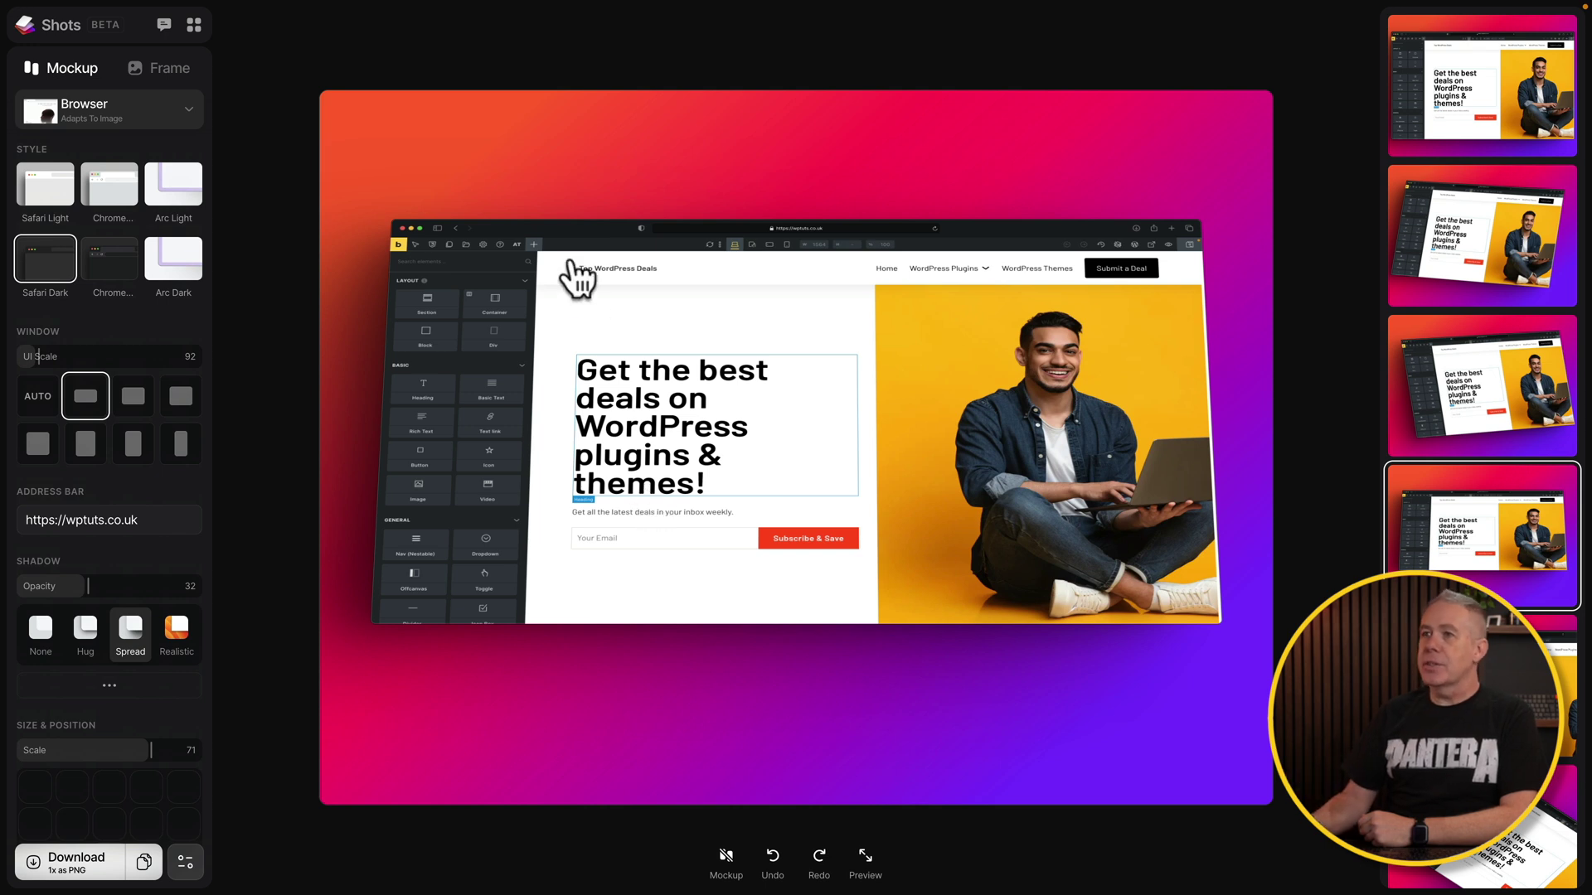
# - Replace the leaf overlay shadow with the diagonal light-rays shadow at opacity 19
pyautogui.click(174, 75)
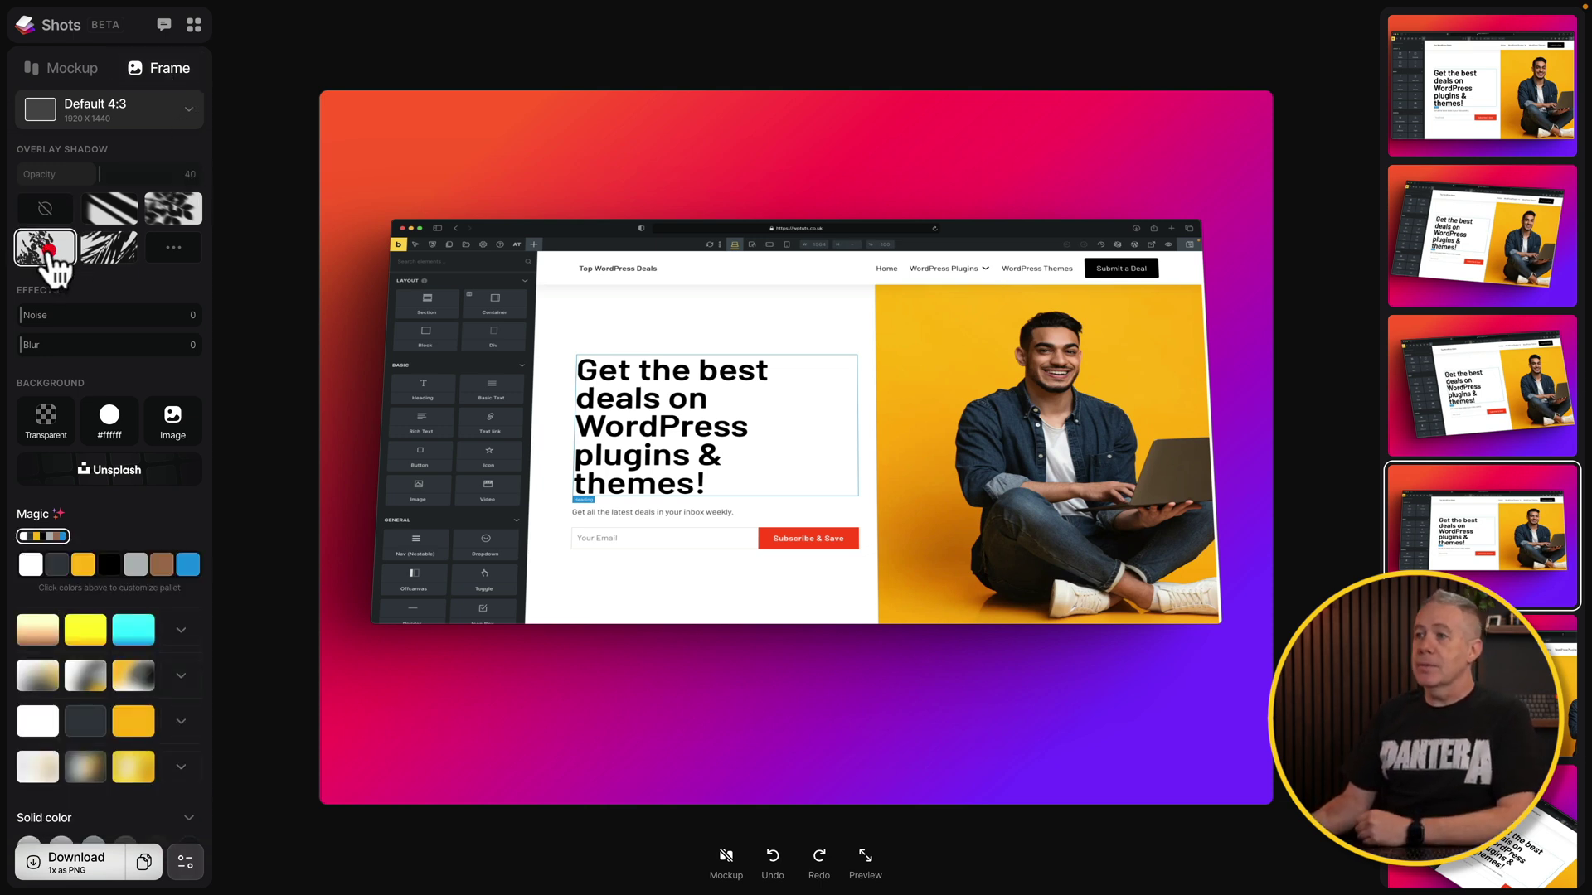
pyautogui.click(182, 256)
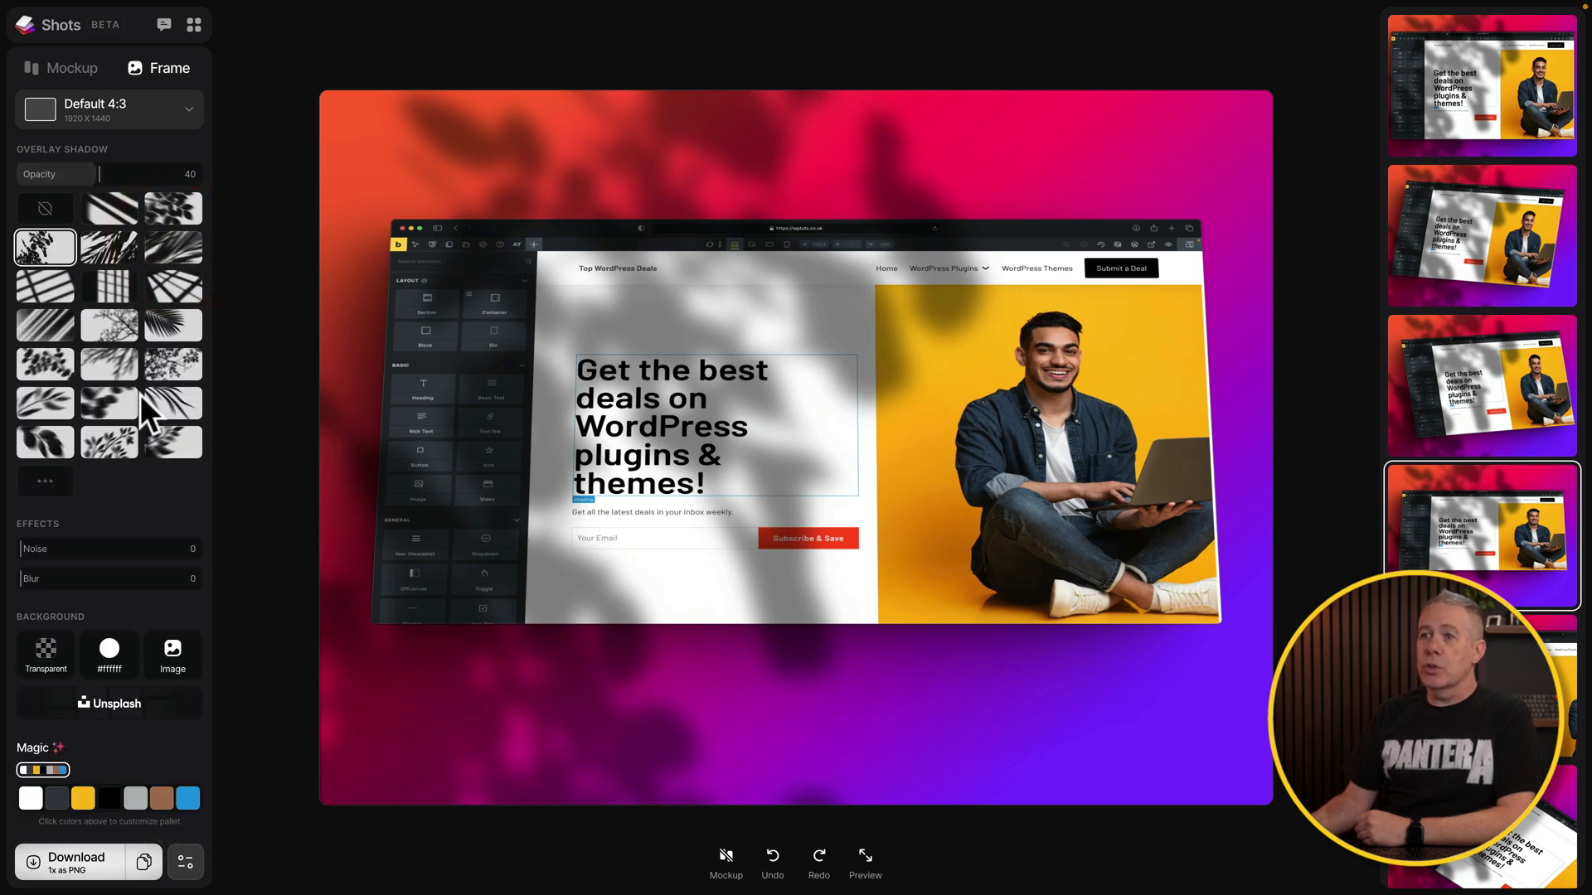
pyautogui.click(171, 297)
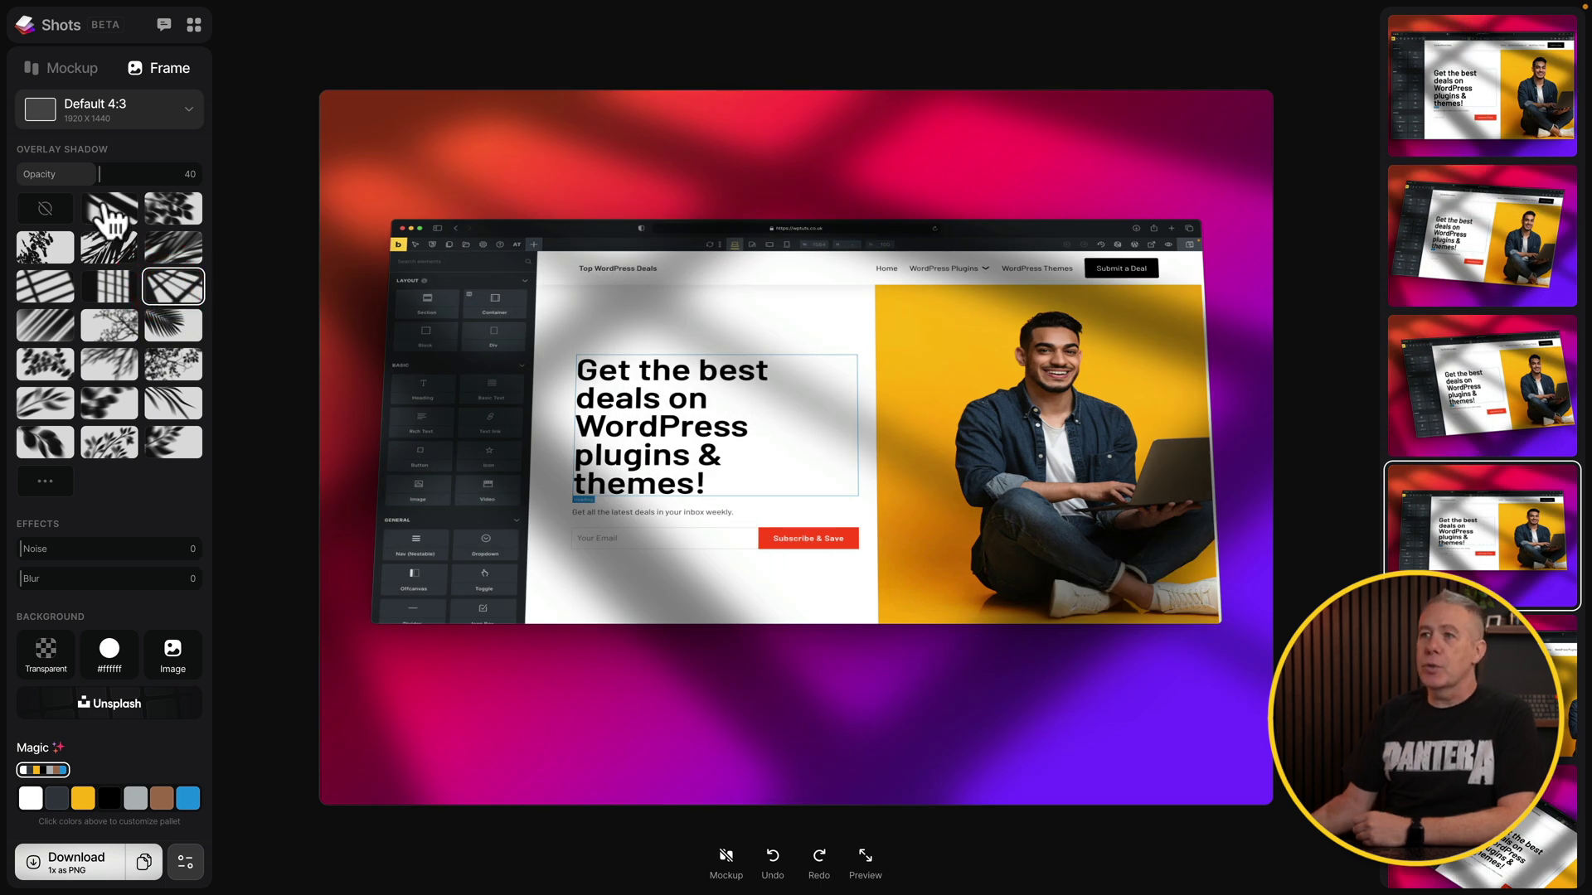
pyautogui.moveTo(93, 173); pyautogui.dragTo(43, 173)
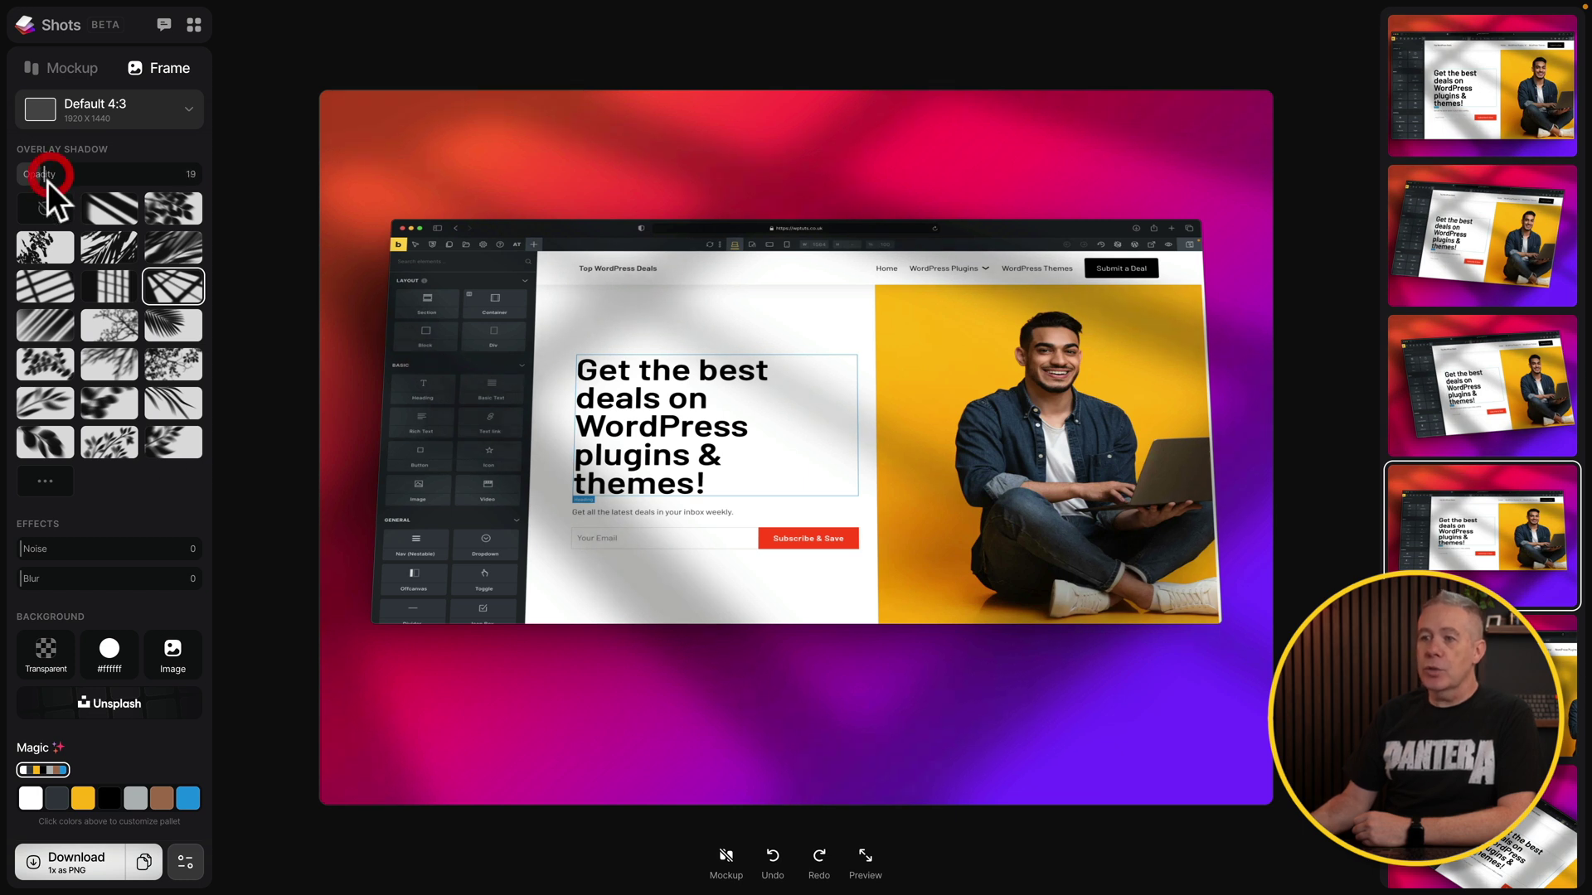
pyautogui.scroll(-3, 166, 465)
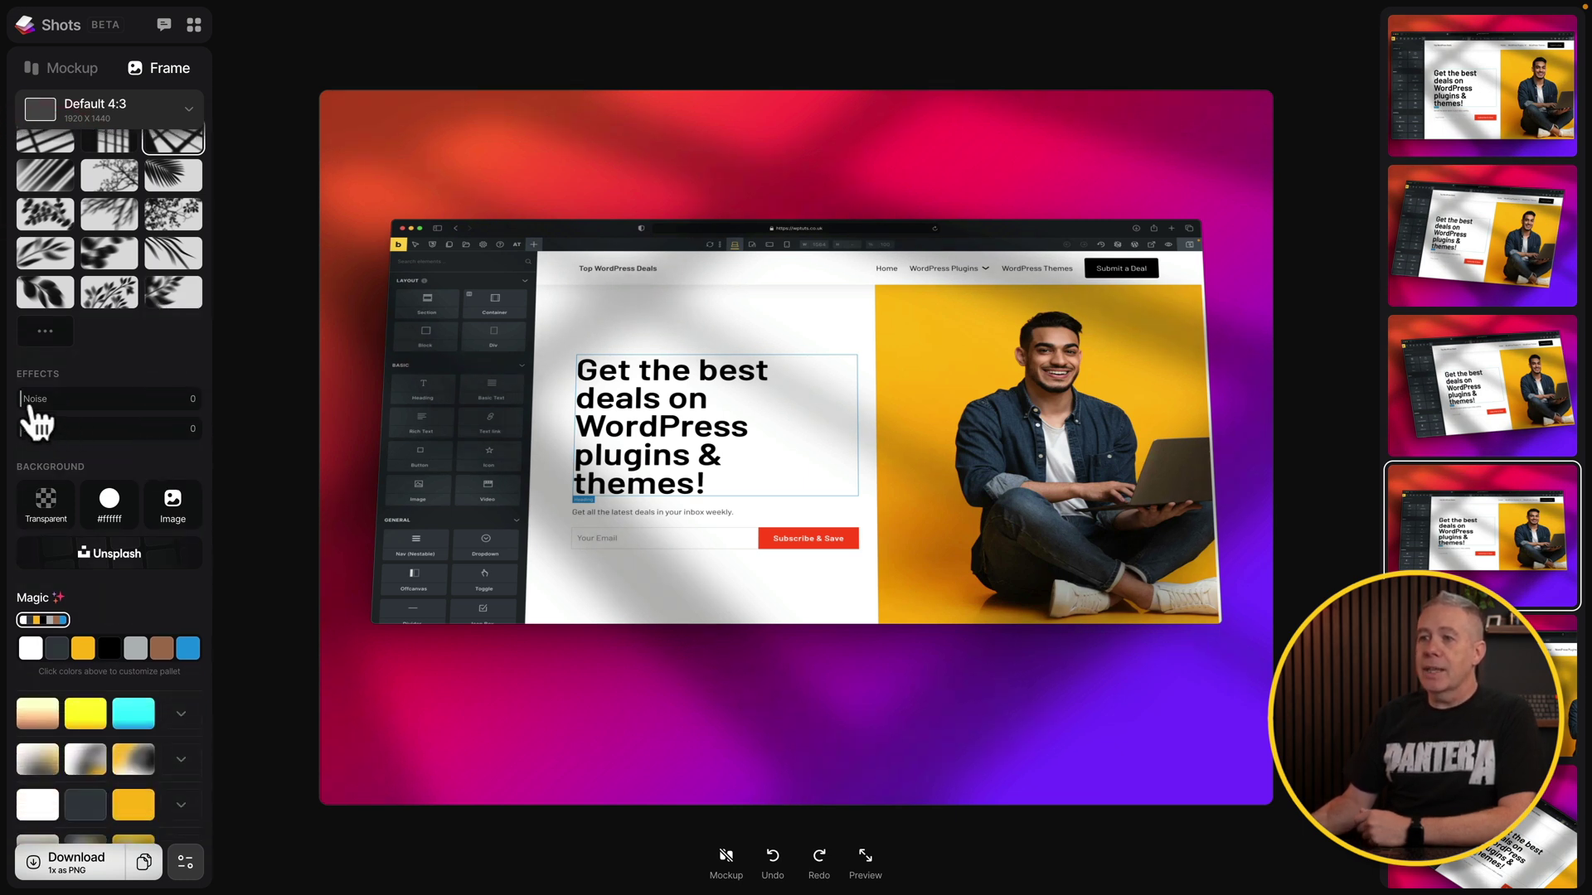
# - Set the background Noise to 100 and the Blur to about 28
pyautogui.moveTo(29, 415); pyautogui.dragTo(223, 431)
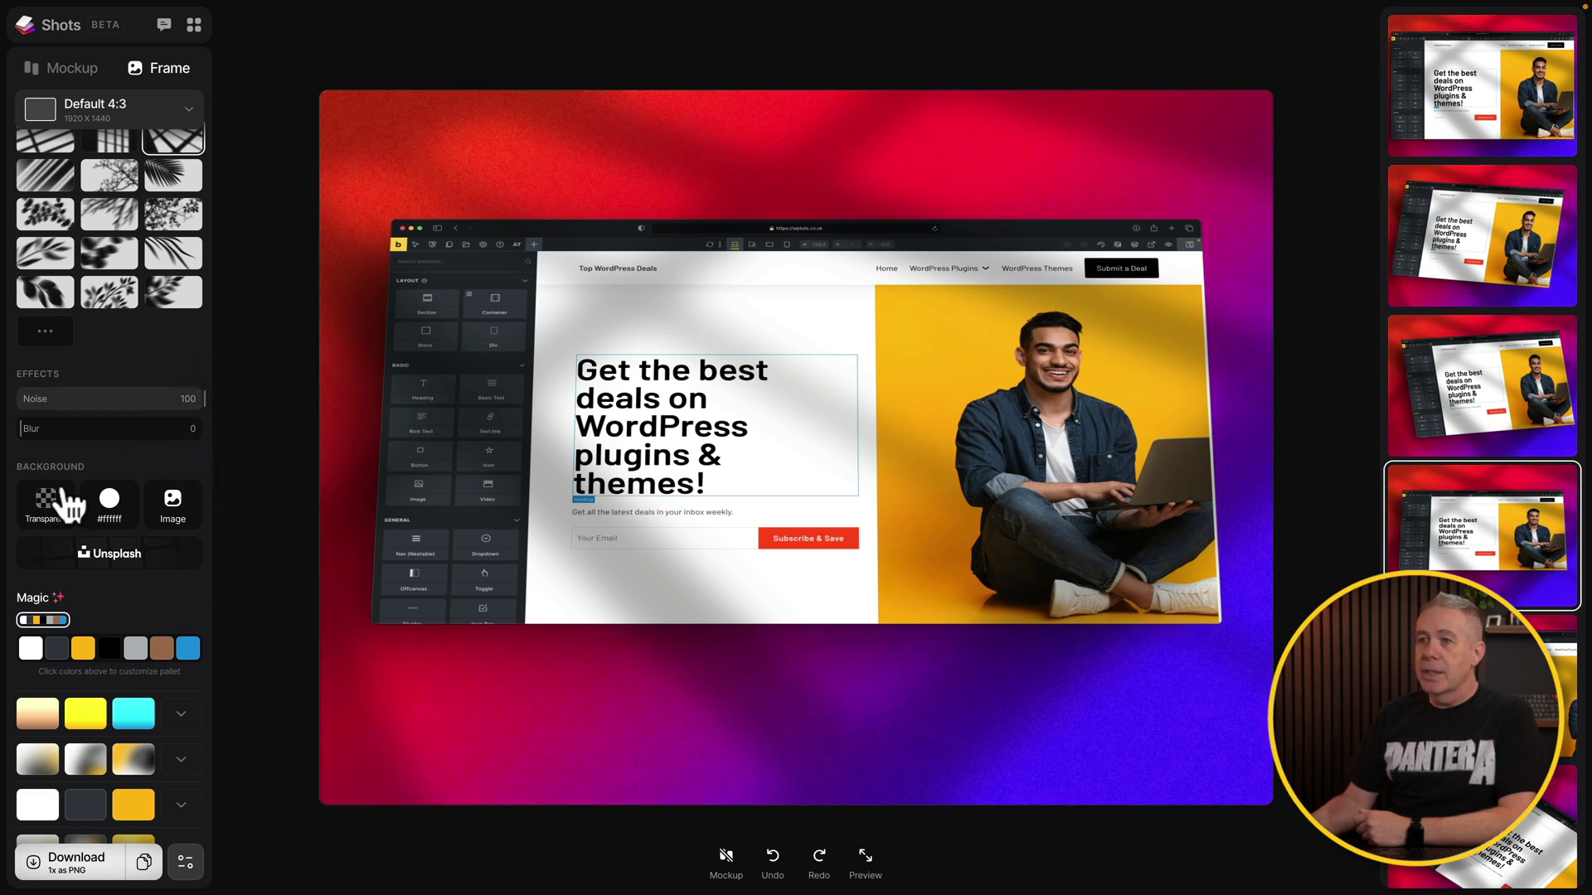
pyautogui.click(138, 436)
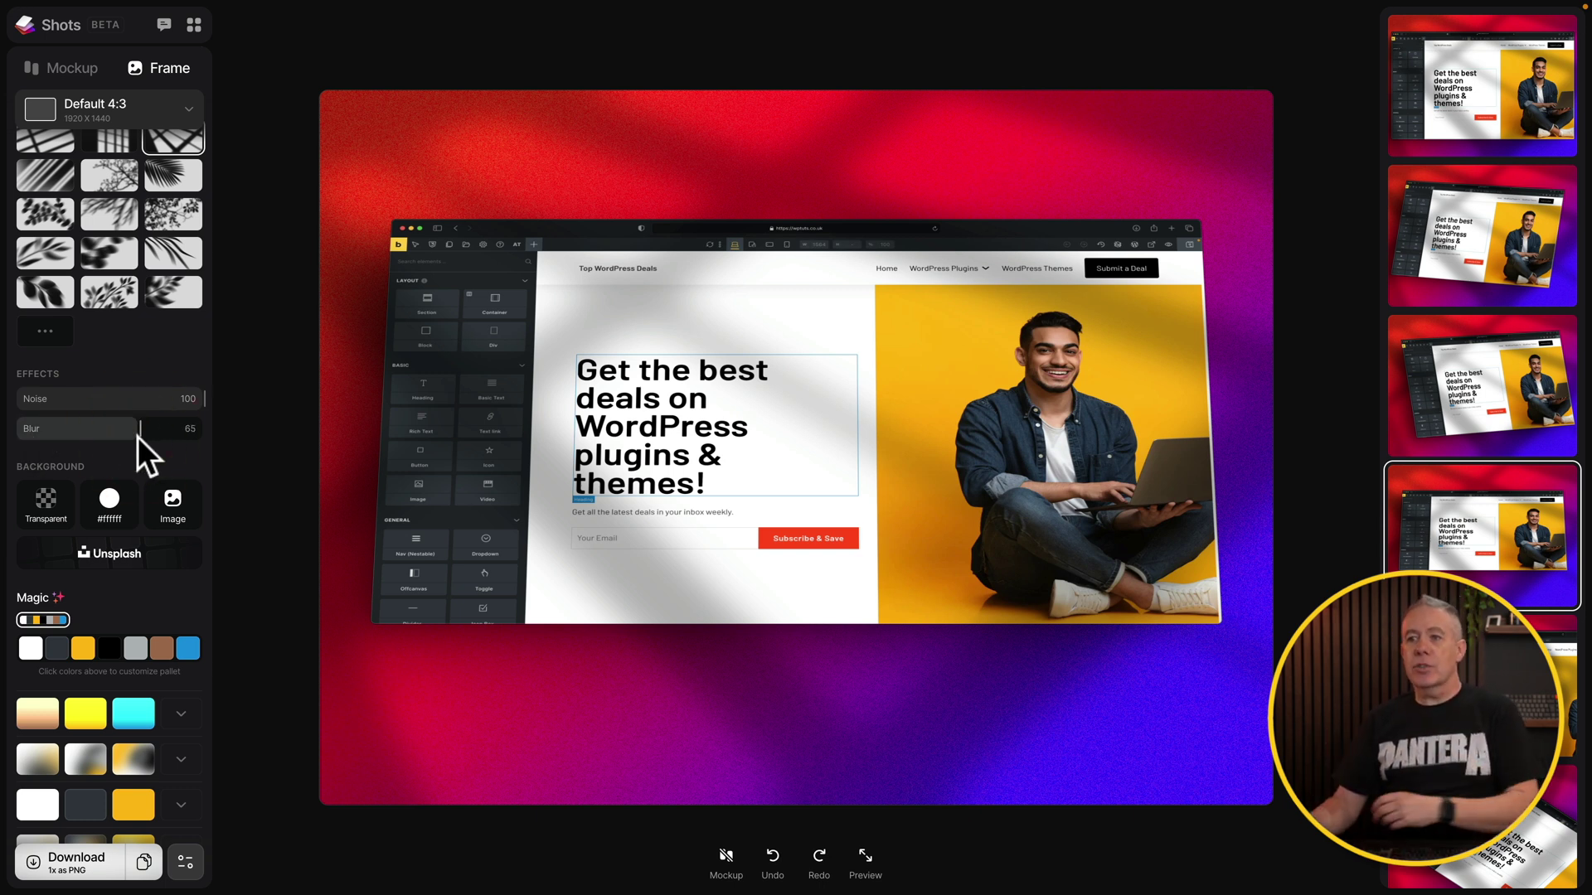
pyautogui.click(70, 436)
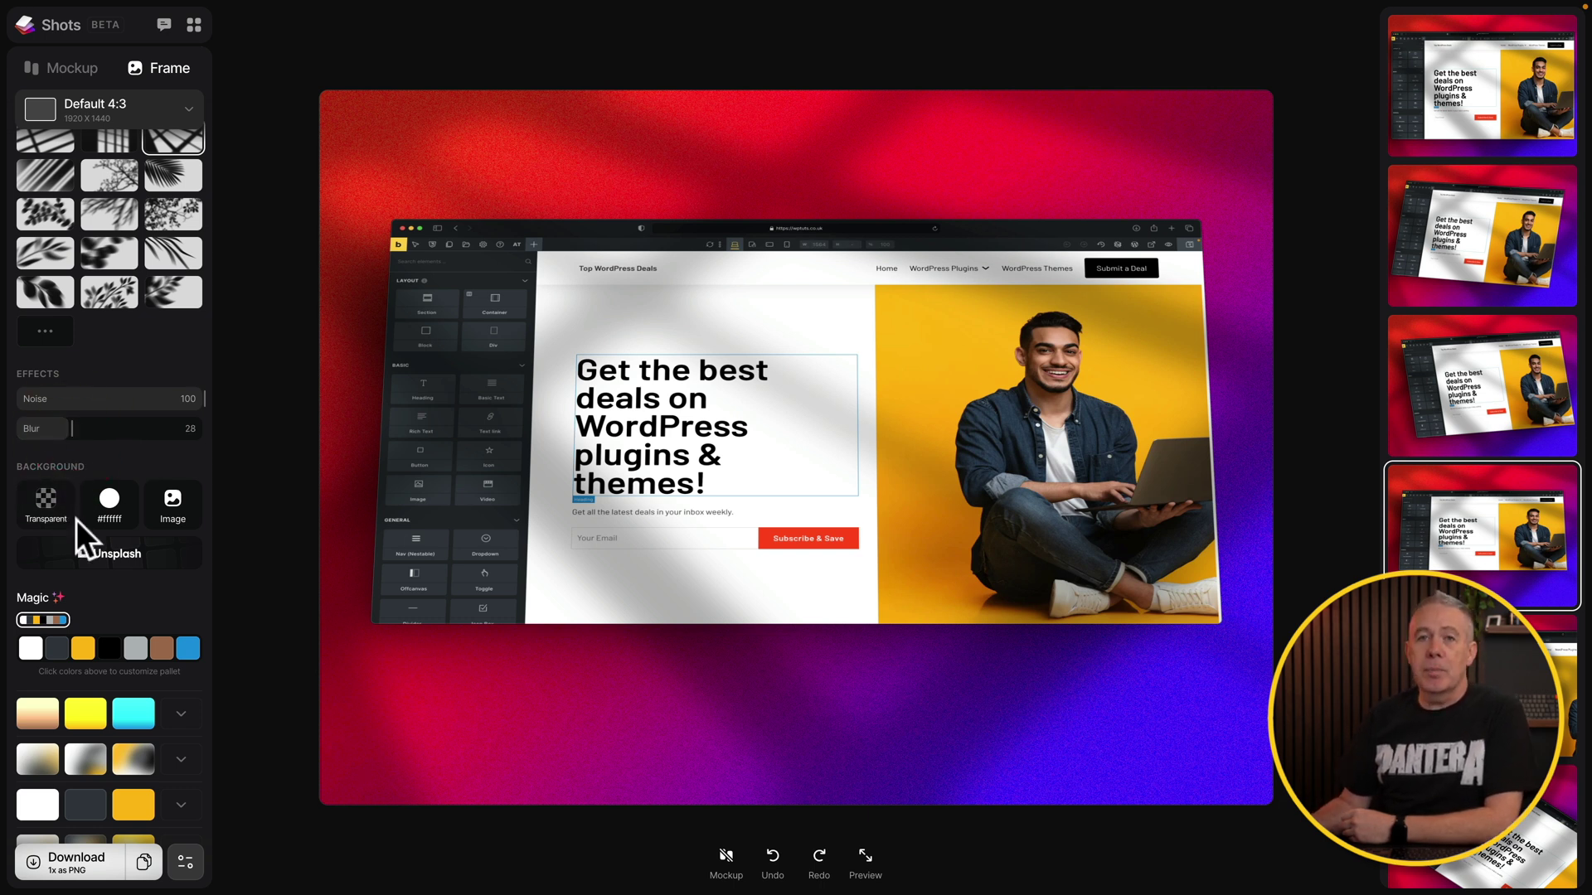
# - Give the frame a dark red #8c3636 background and set Noise to 0
pyautogui.click(42, 515)
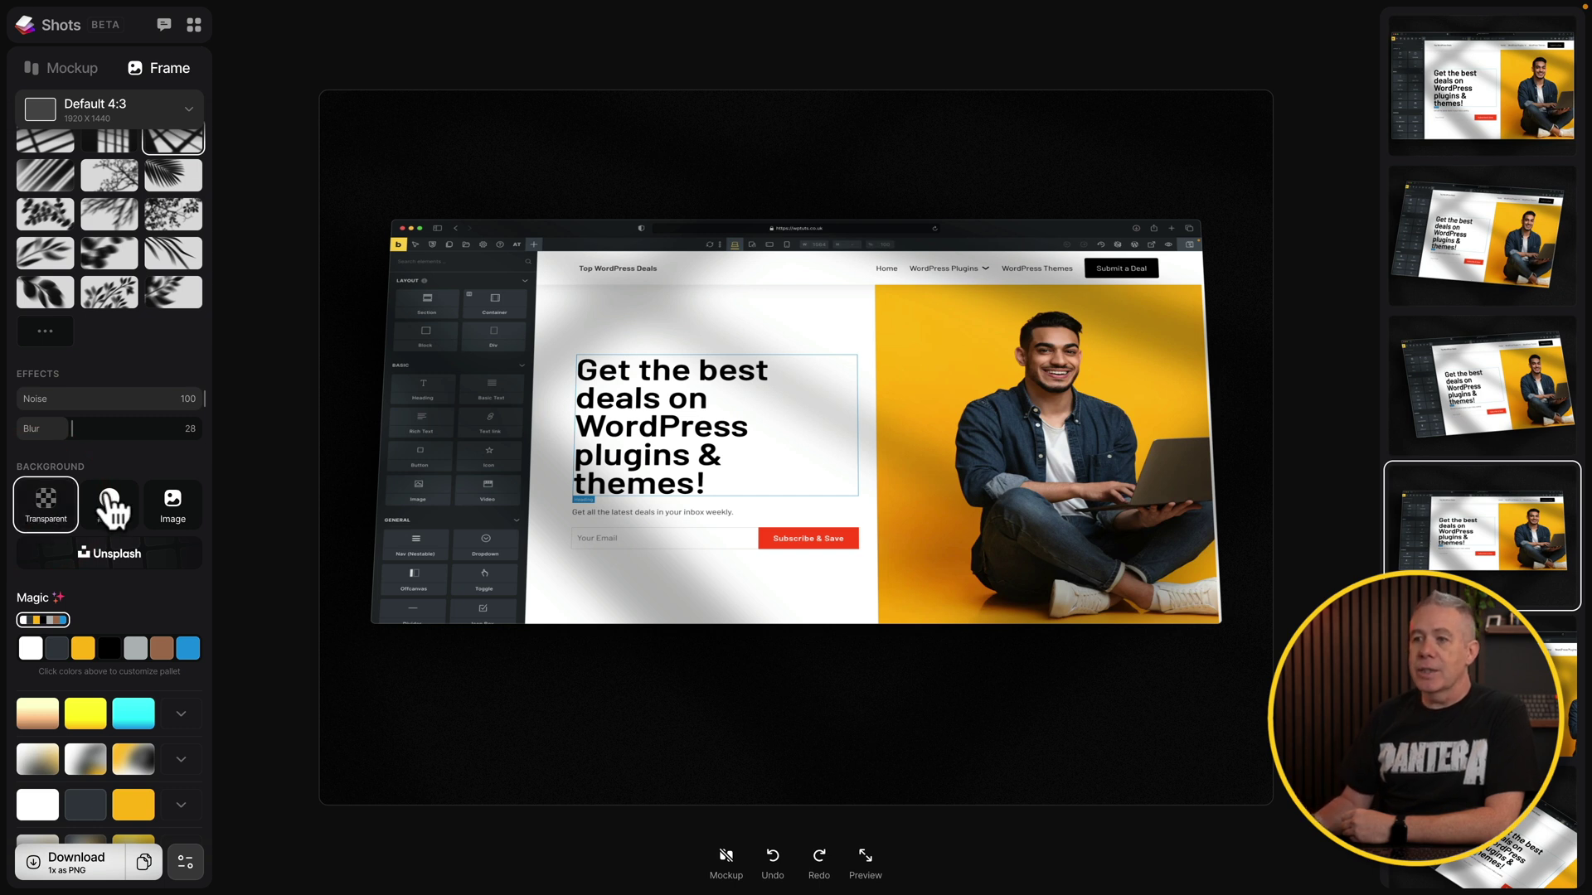
pyautogui.click(111, 502)
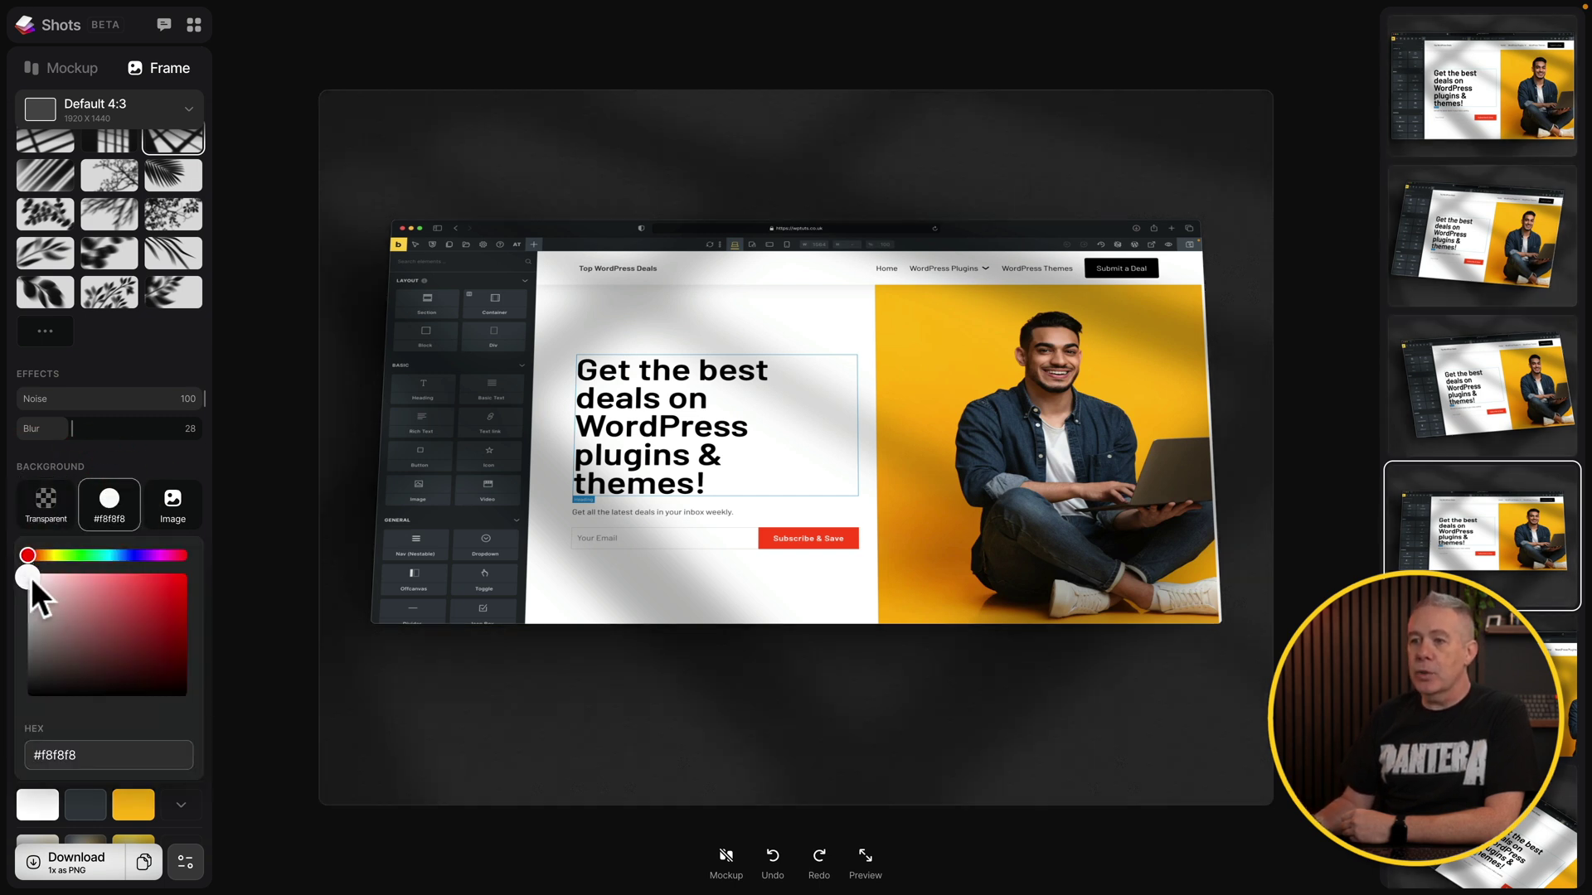
pyautogui.moveTo(32, 577); pyautogui.dragTo(126, 629)
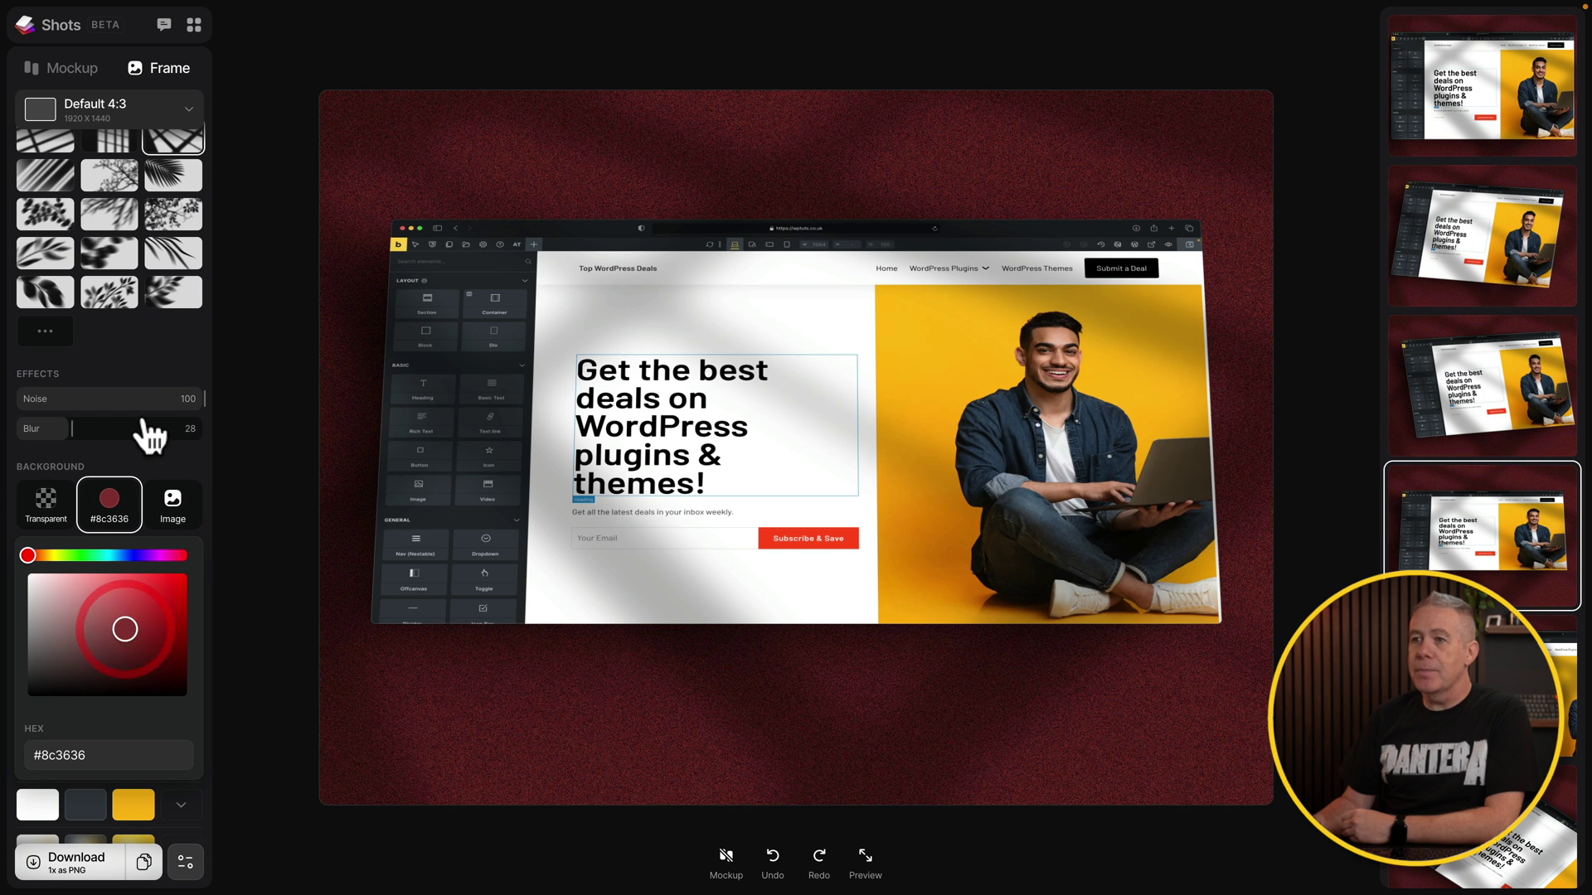
pyautogui.moveTo(202, 396); pyautogui.dragTo(10, 429)
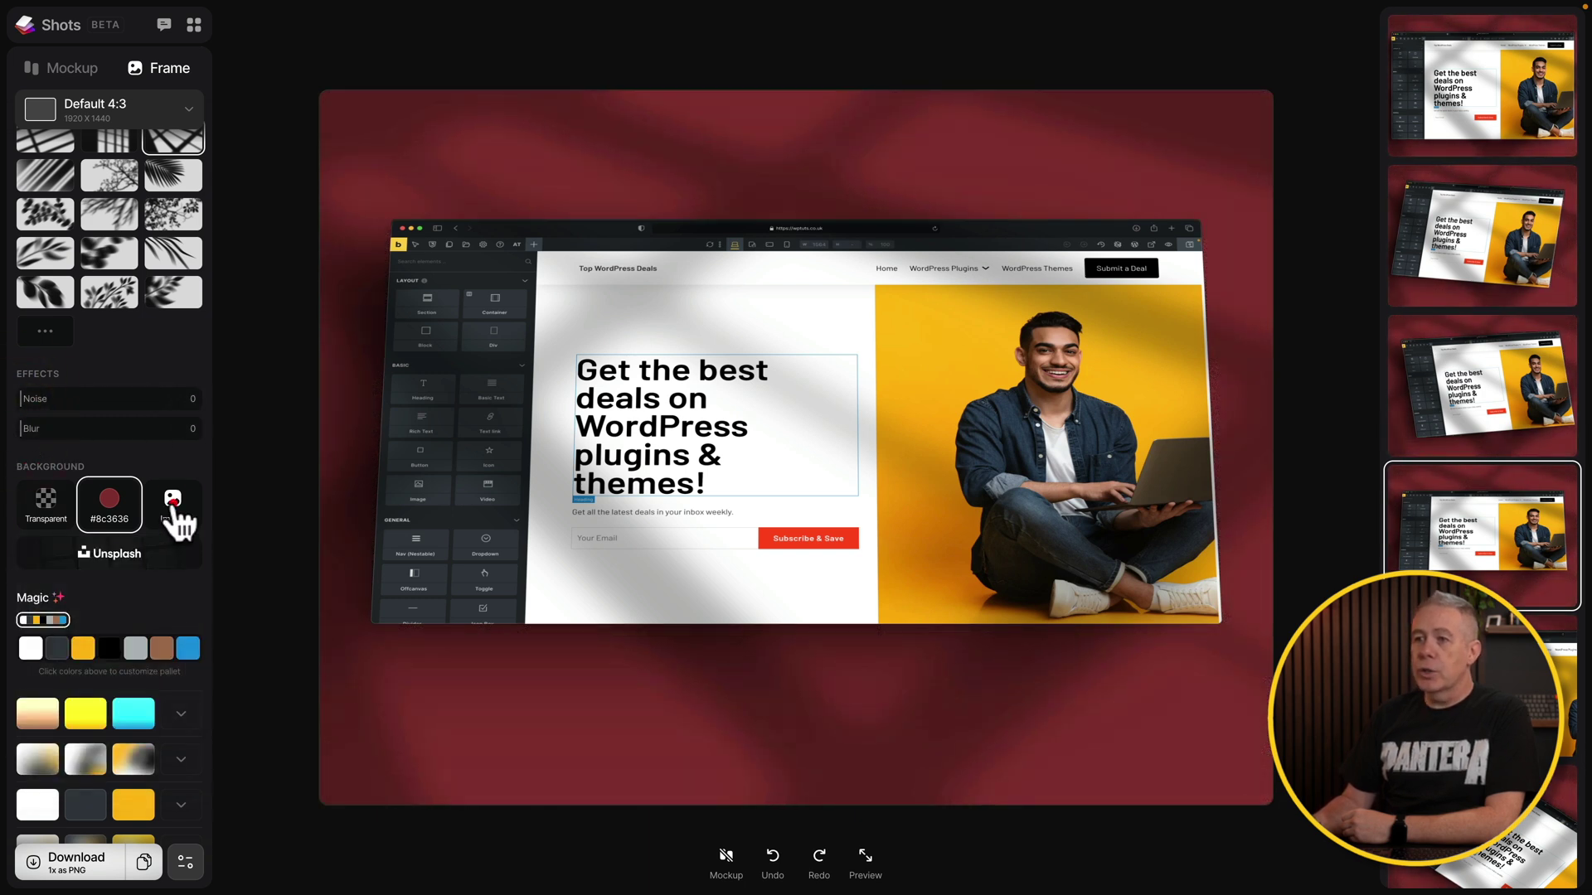
# - Try Image and Unsplash backgrounds, then settle on a transparent frame background
pyautogui.click(171, 509)
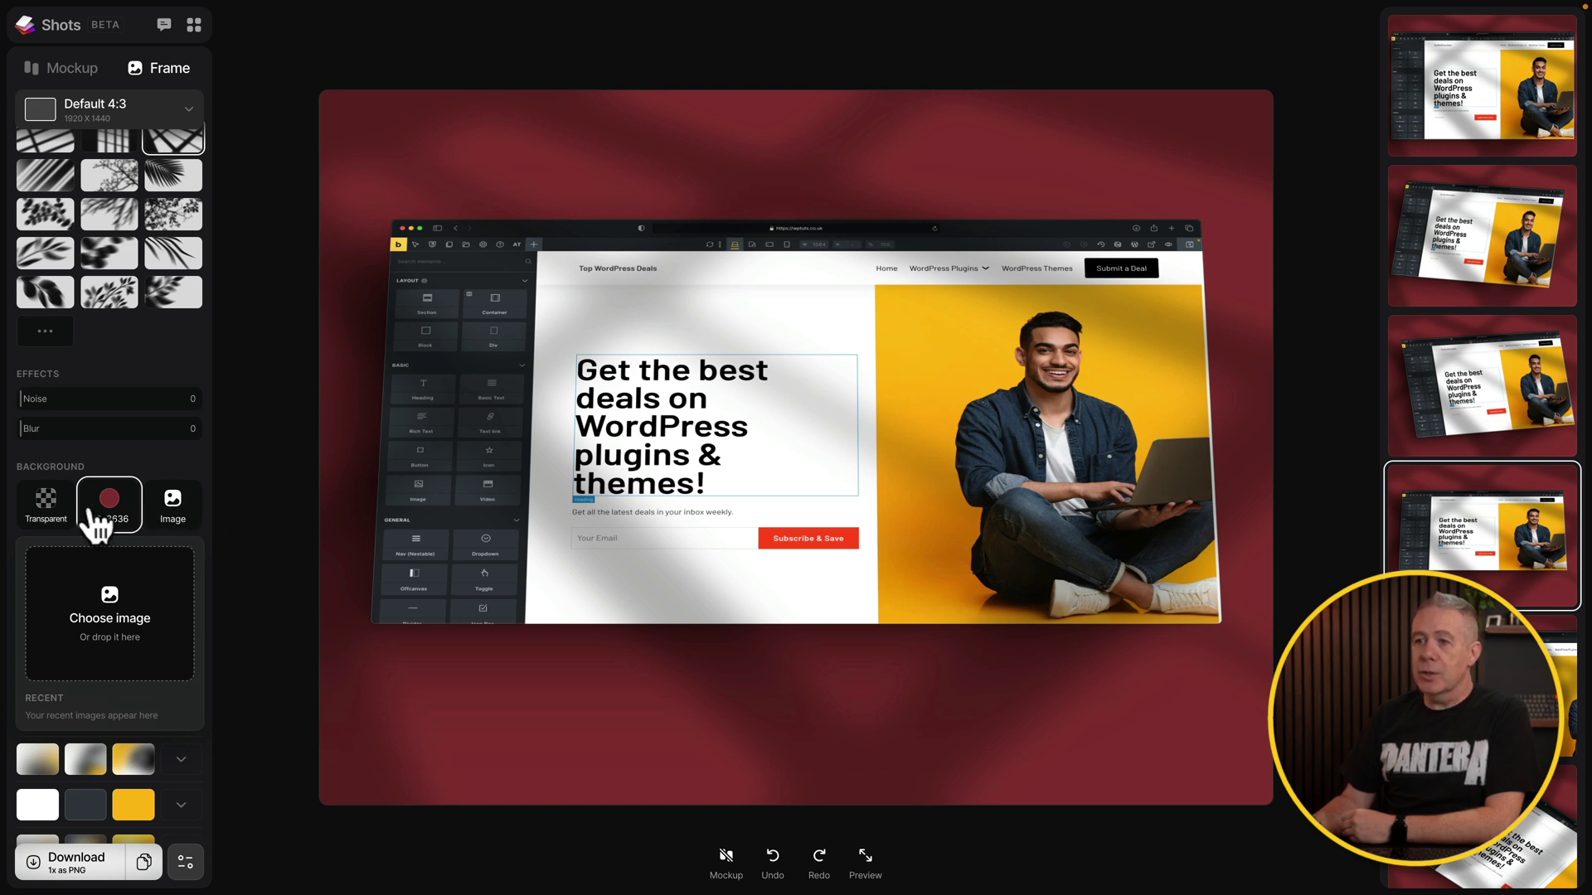
pyautogui.click(121, 519)
pyautogui.click(176, 512)
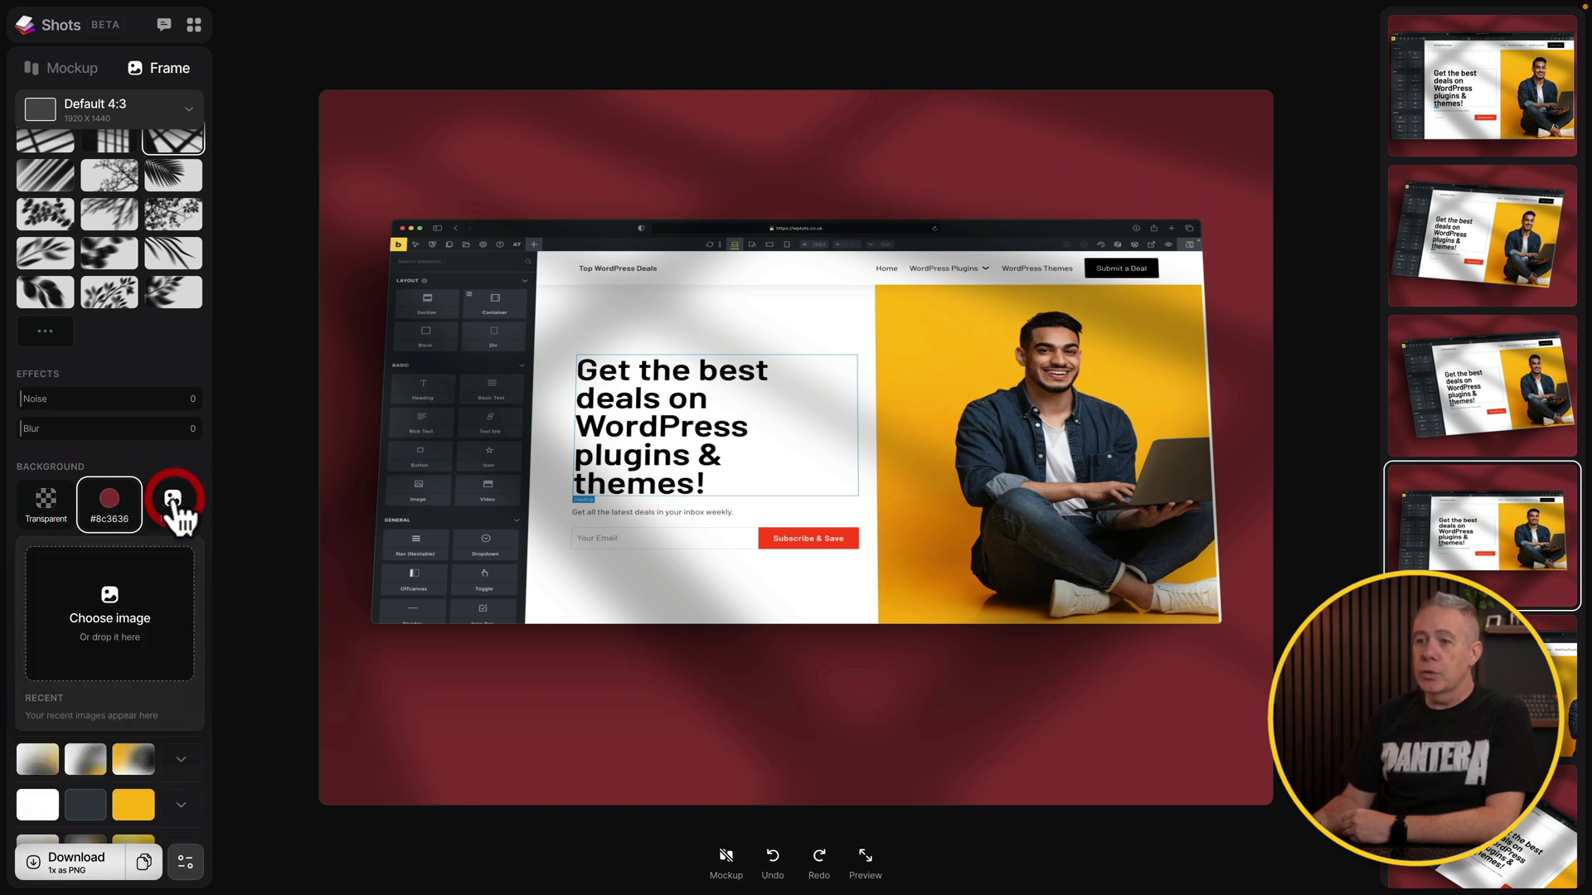
pyautogui.click(55, 508)
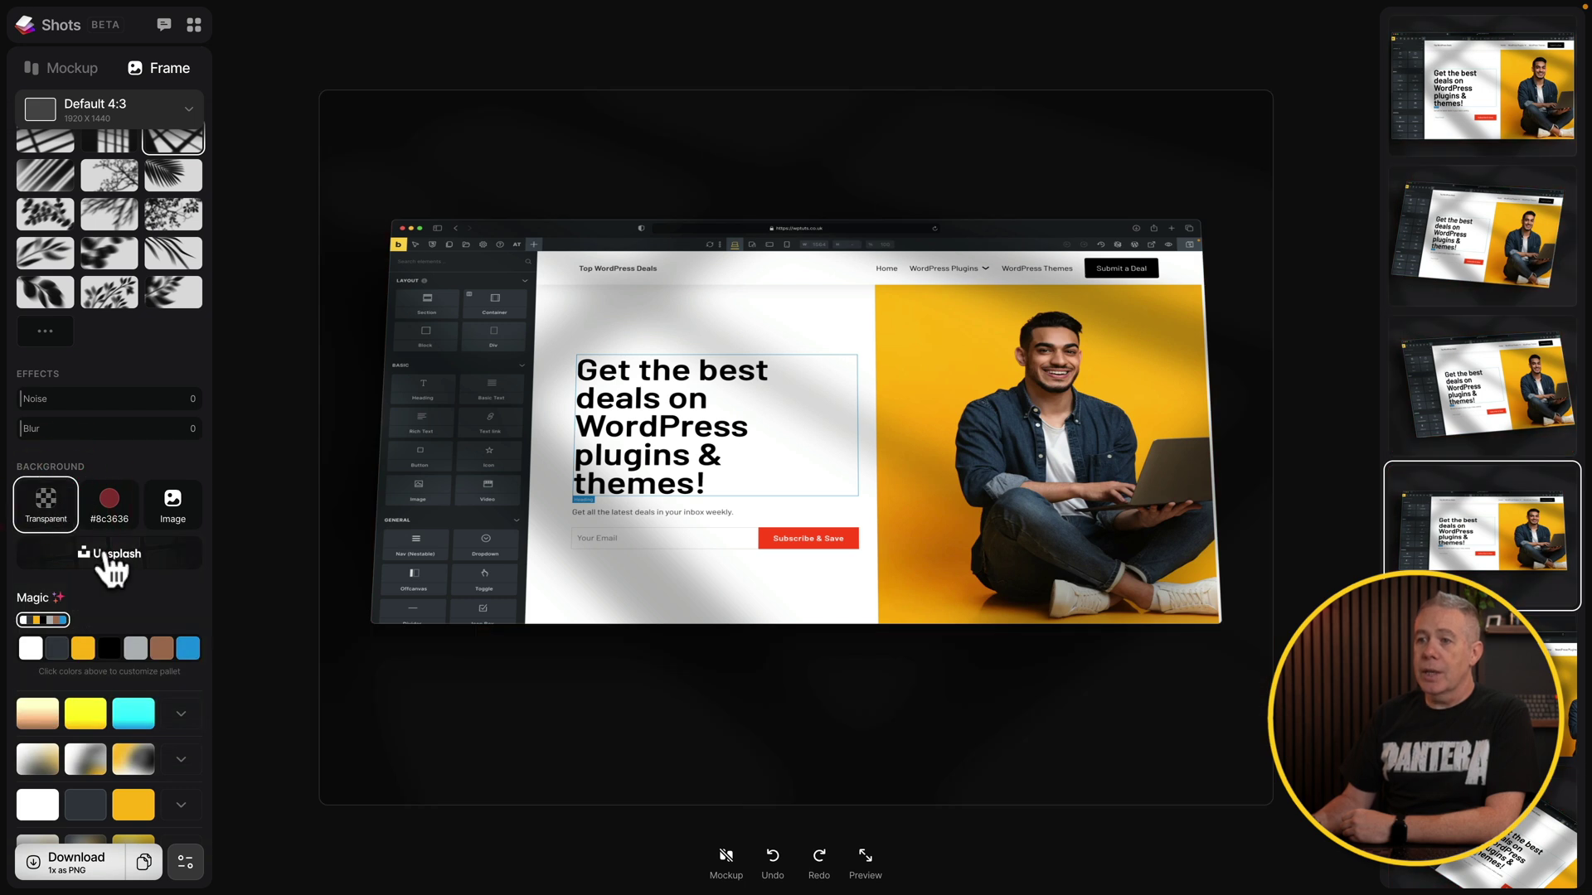
pyautogui.click(108, 554)
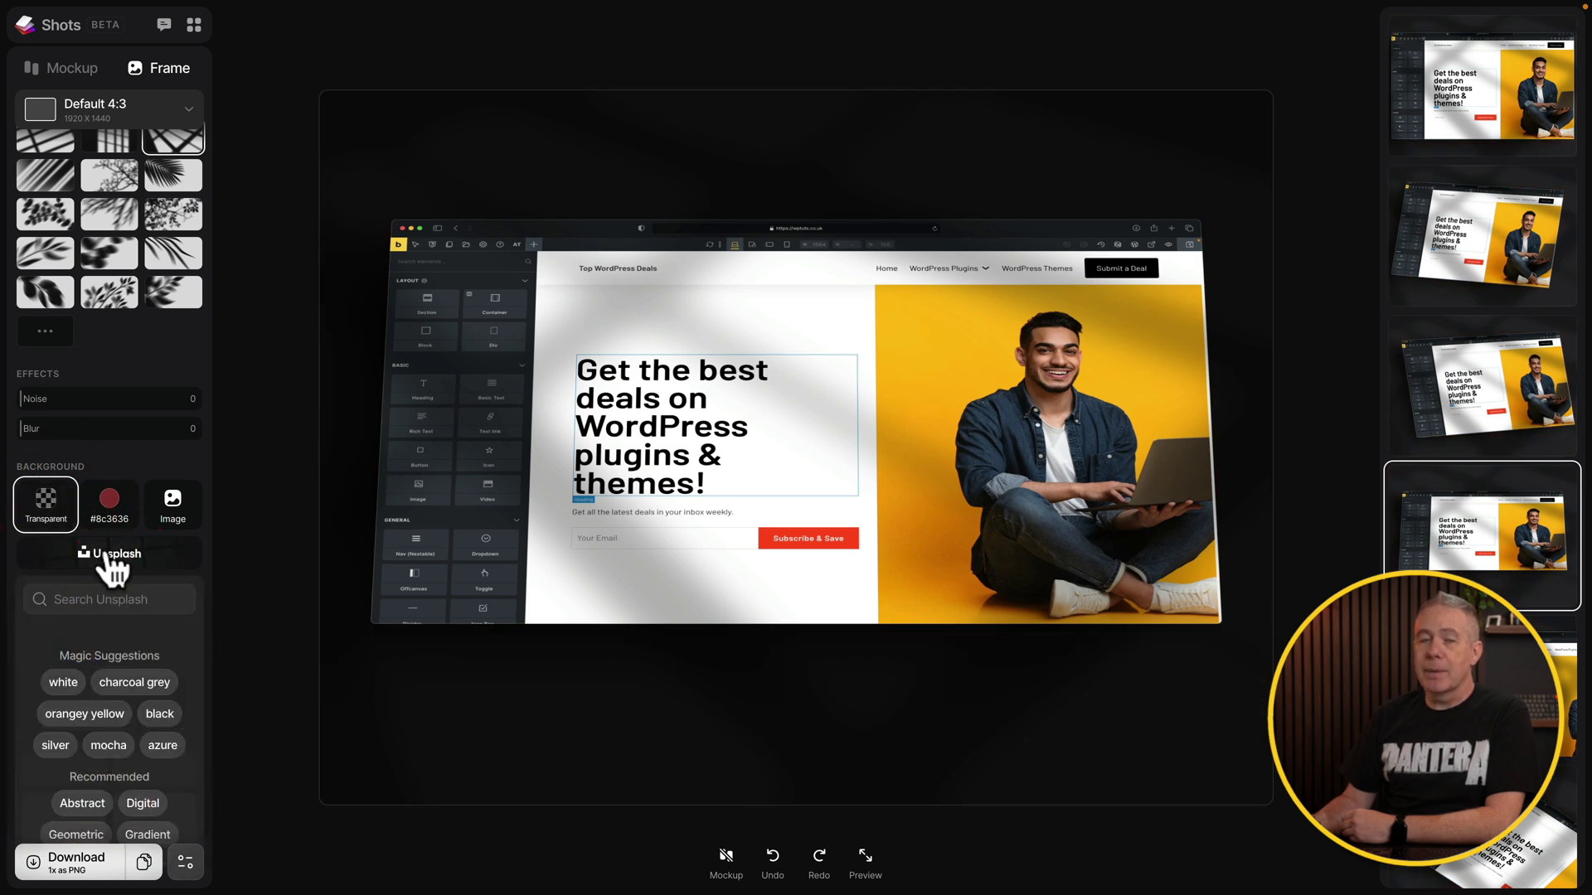
pyautogui.click(49, 512)
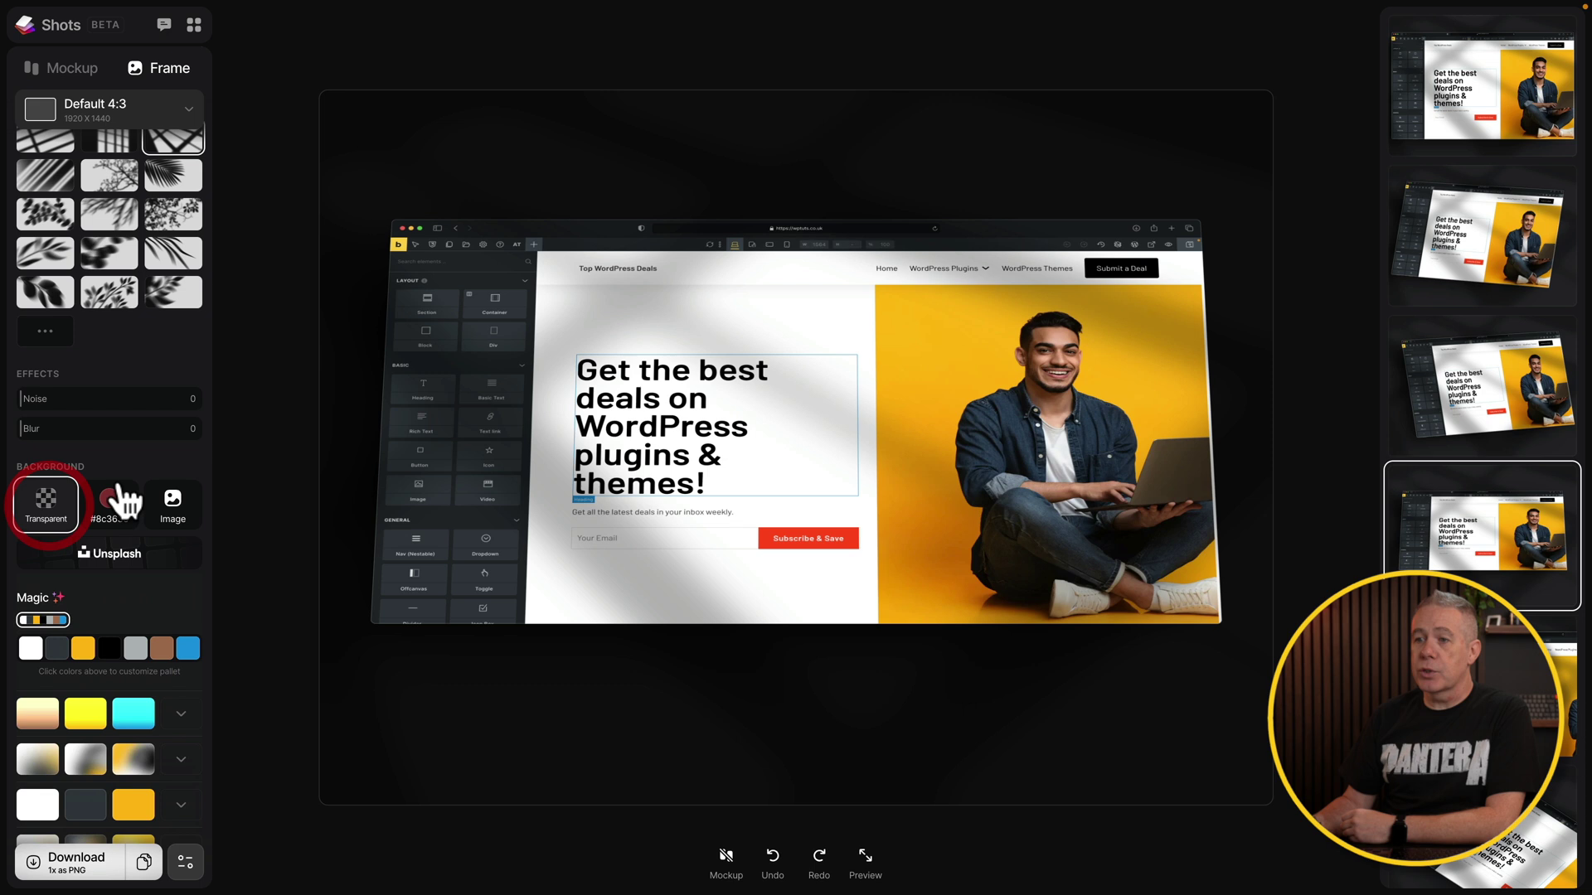
# - Try yellow radial, amber and pale blue-grey Magic gradients as the frame background
pyautogui.scroll(-4, 177, 579)
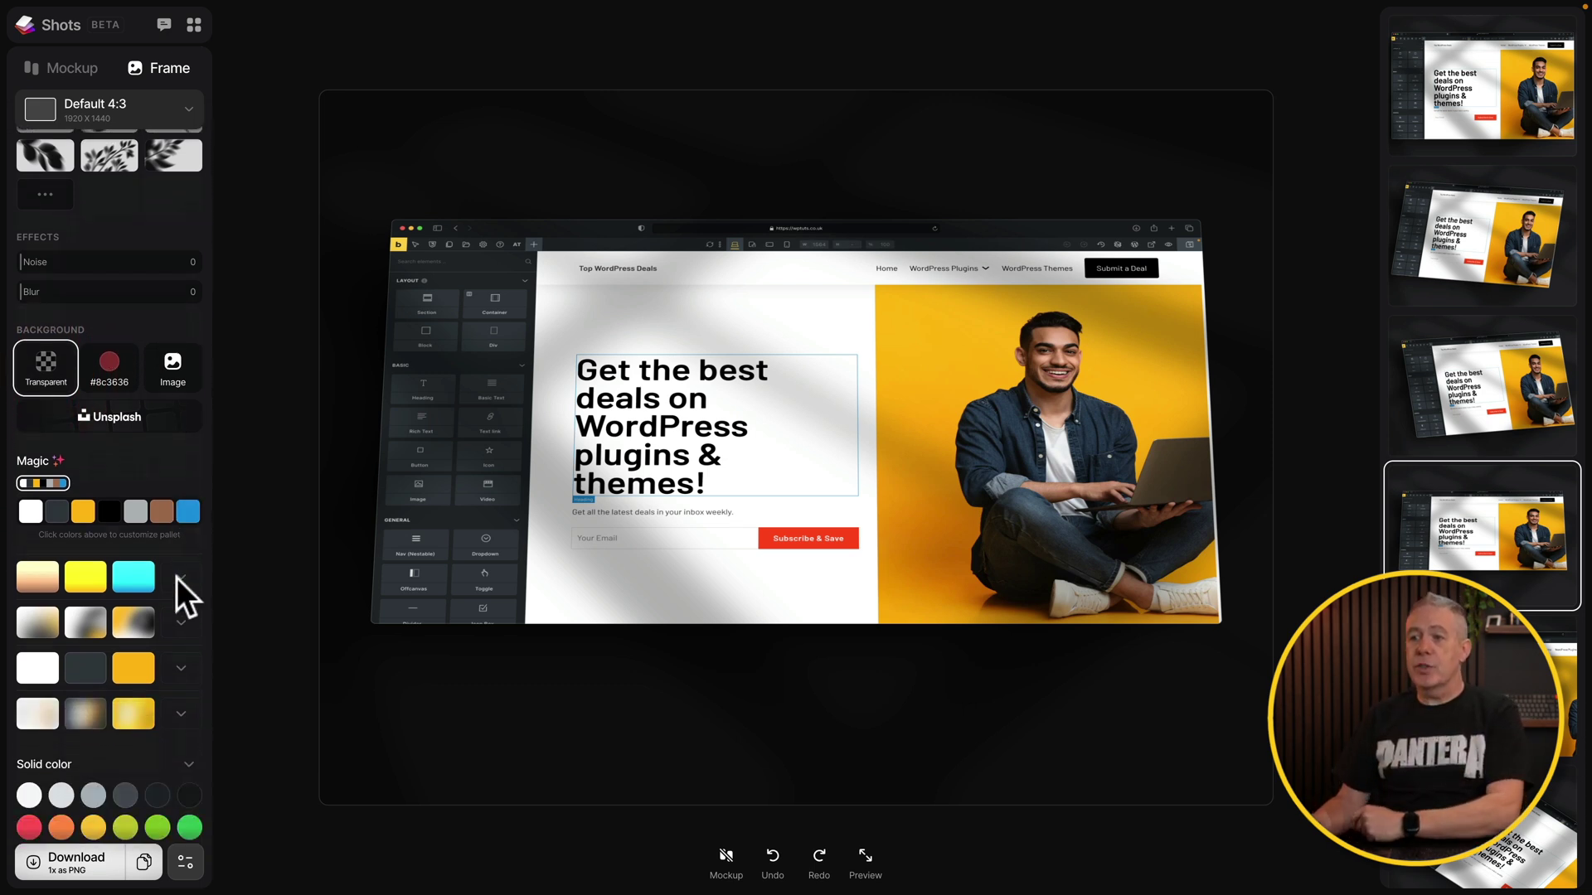
pyautogui.scroll(-1, 182, 597)
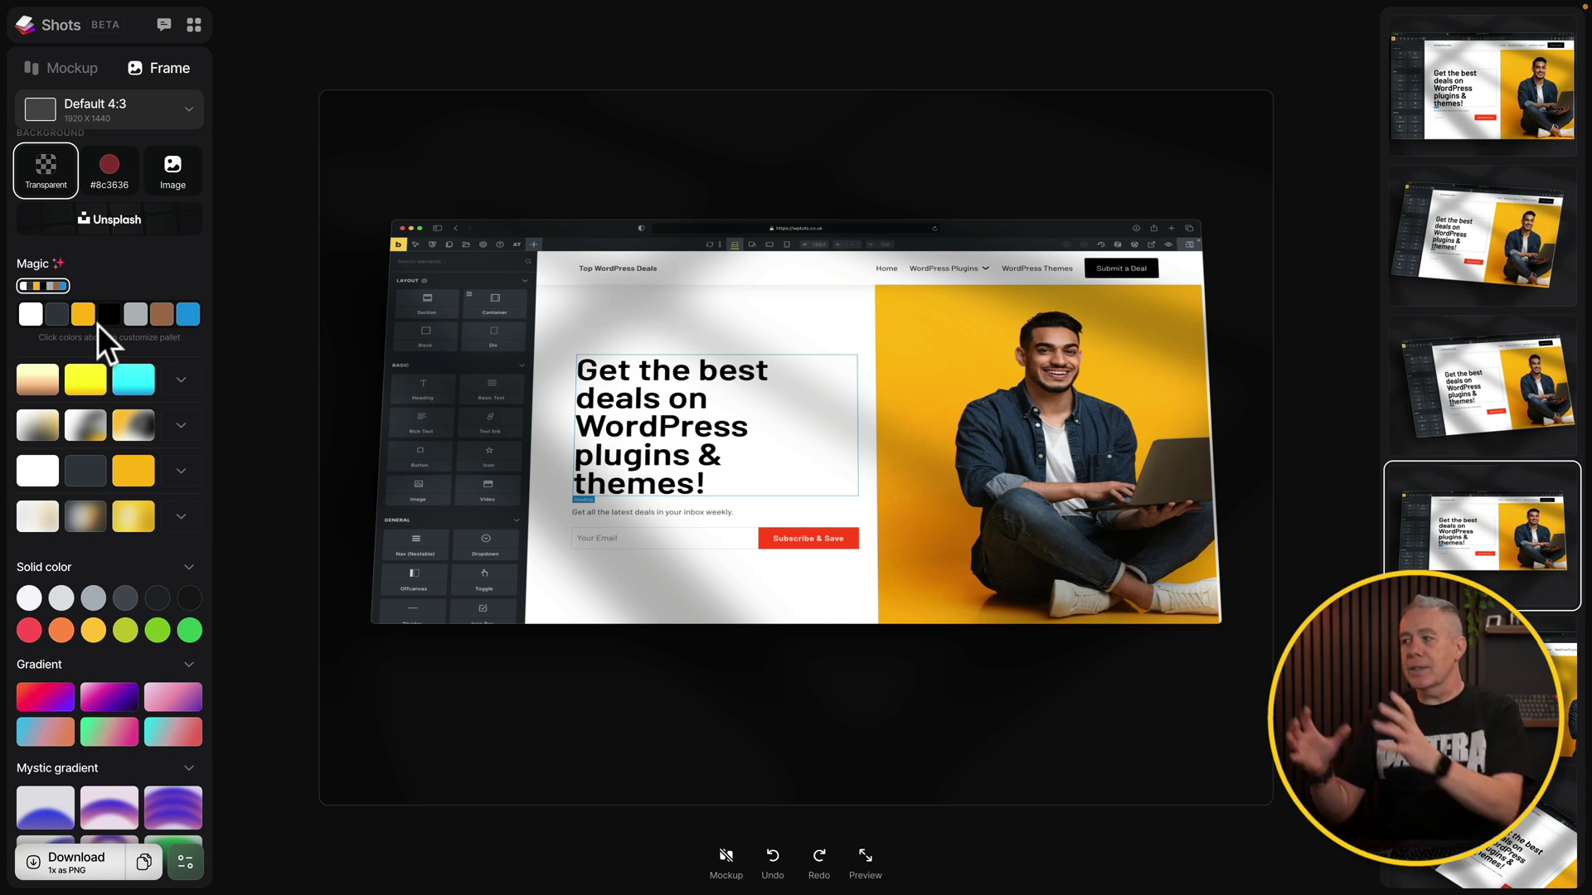
pyautogui.click(181, 379)
pyautogui.click(133, 464)
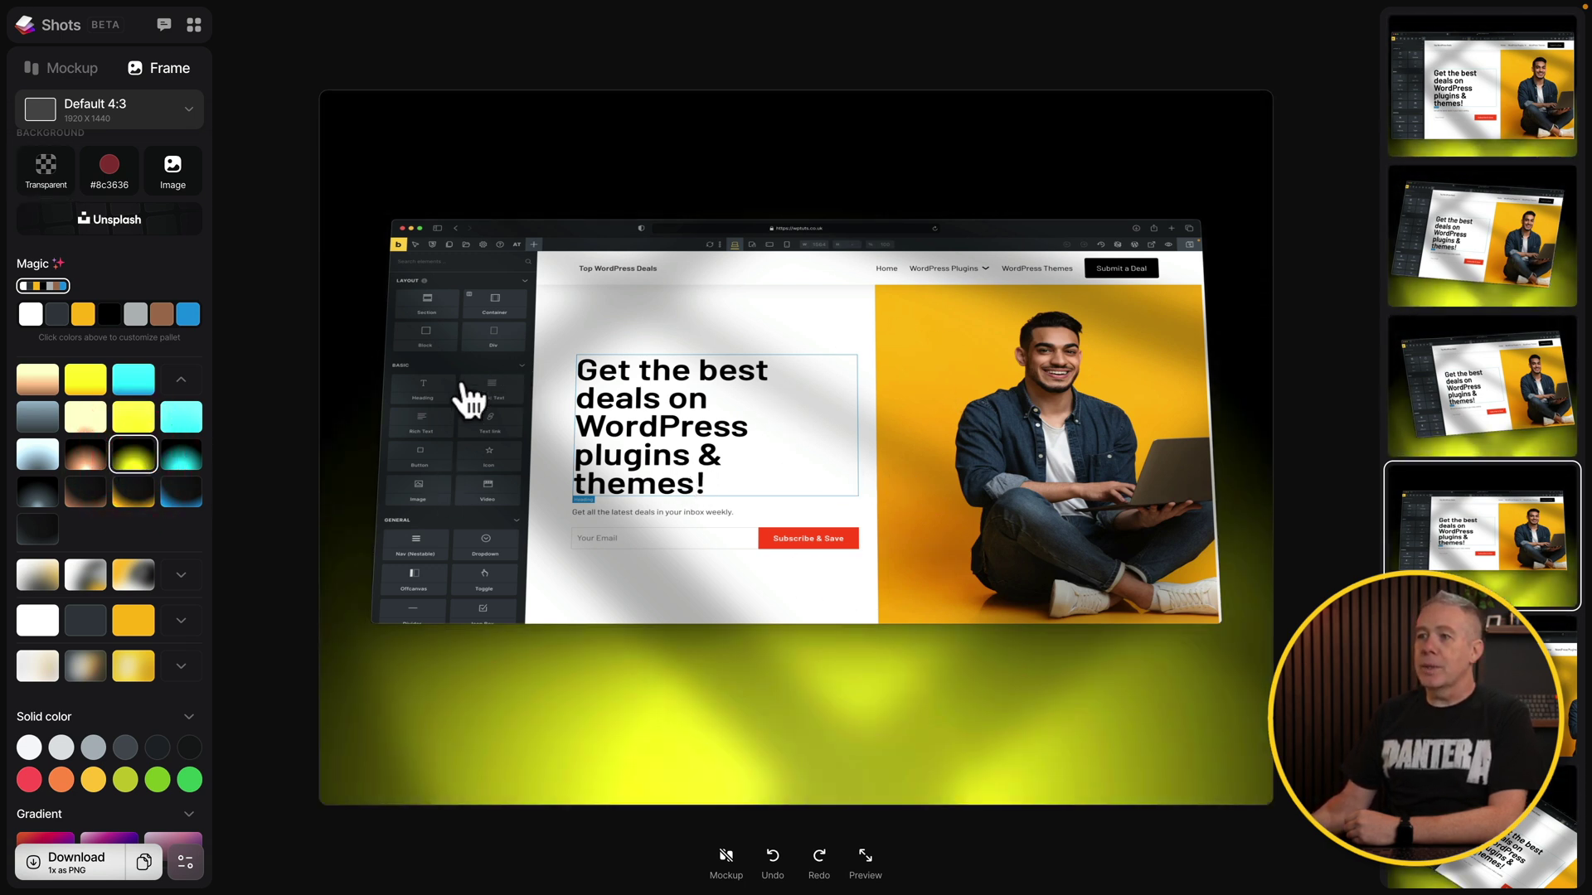
pyautogui.click(129, 497)
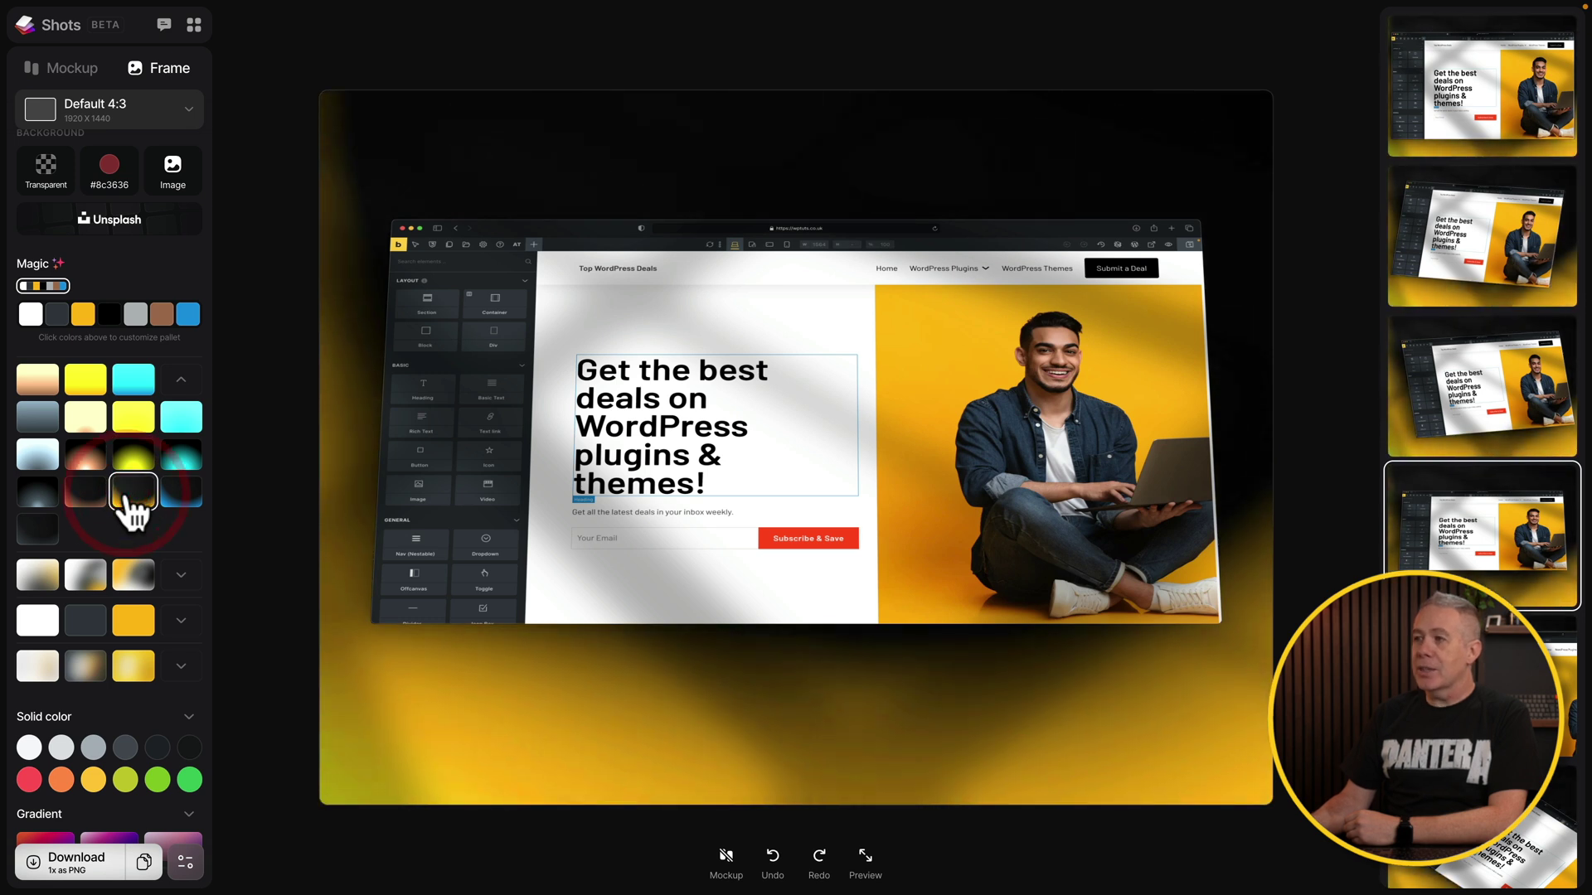
pyautogui.click(39, 461)
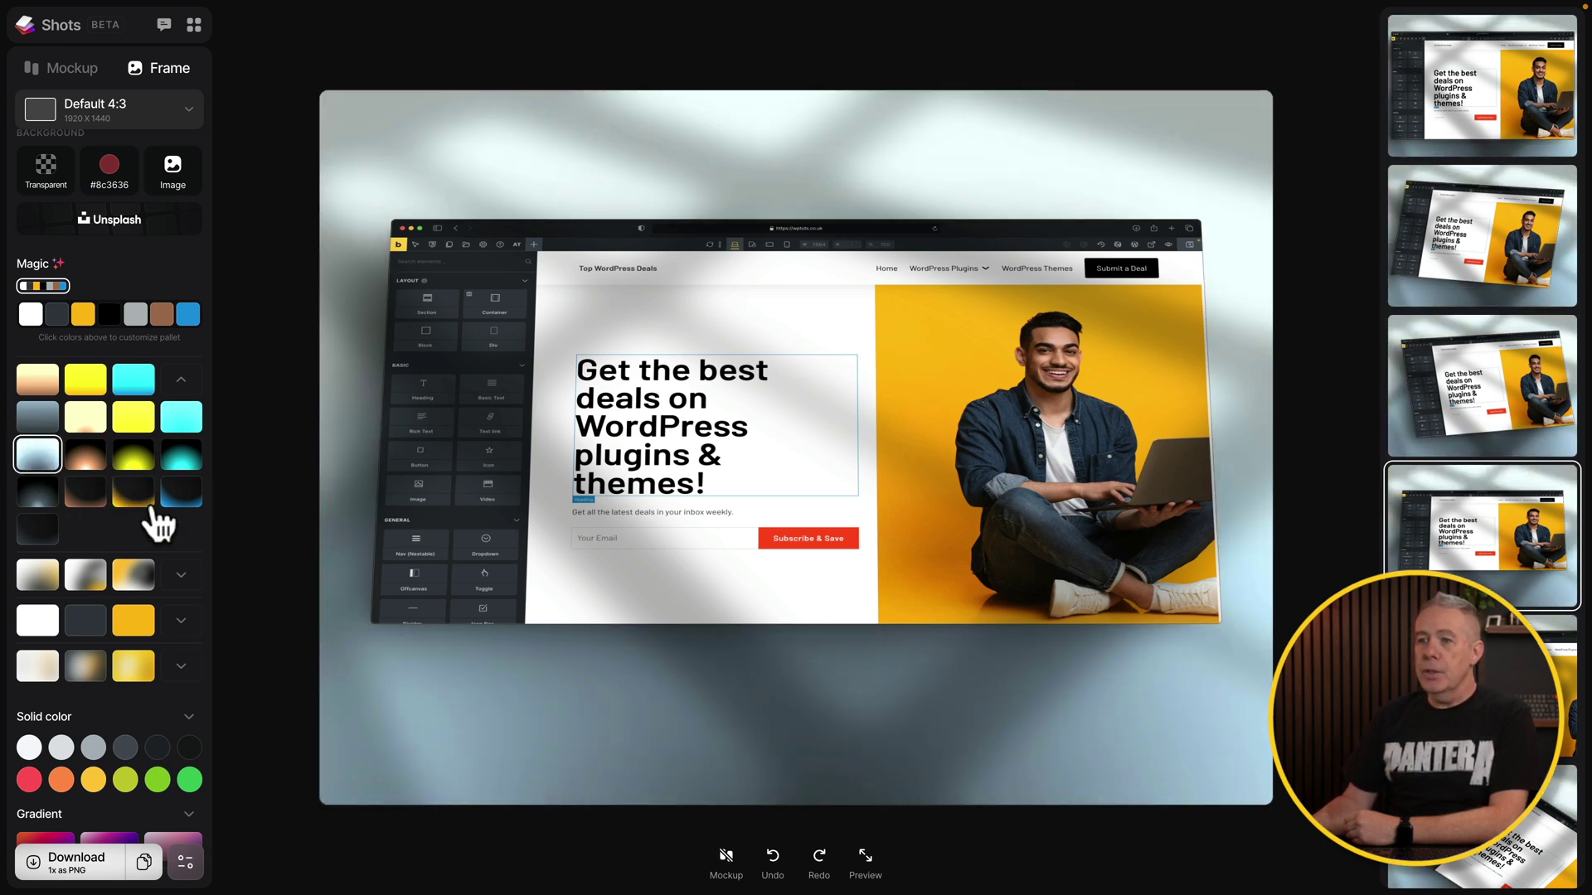
# - Try grey and yellow swatches, then apply the blurred yellow gradient background
pyautogui.click(181, 576)
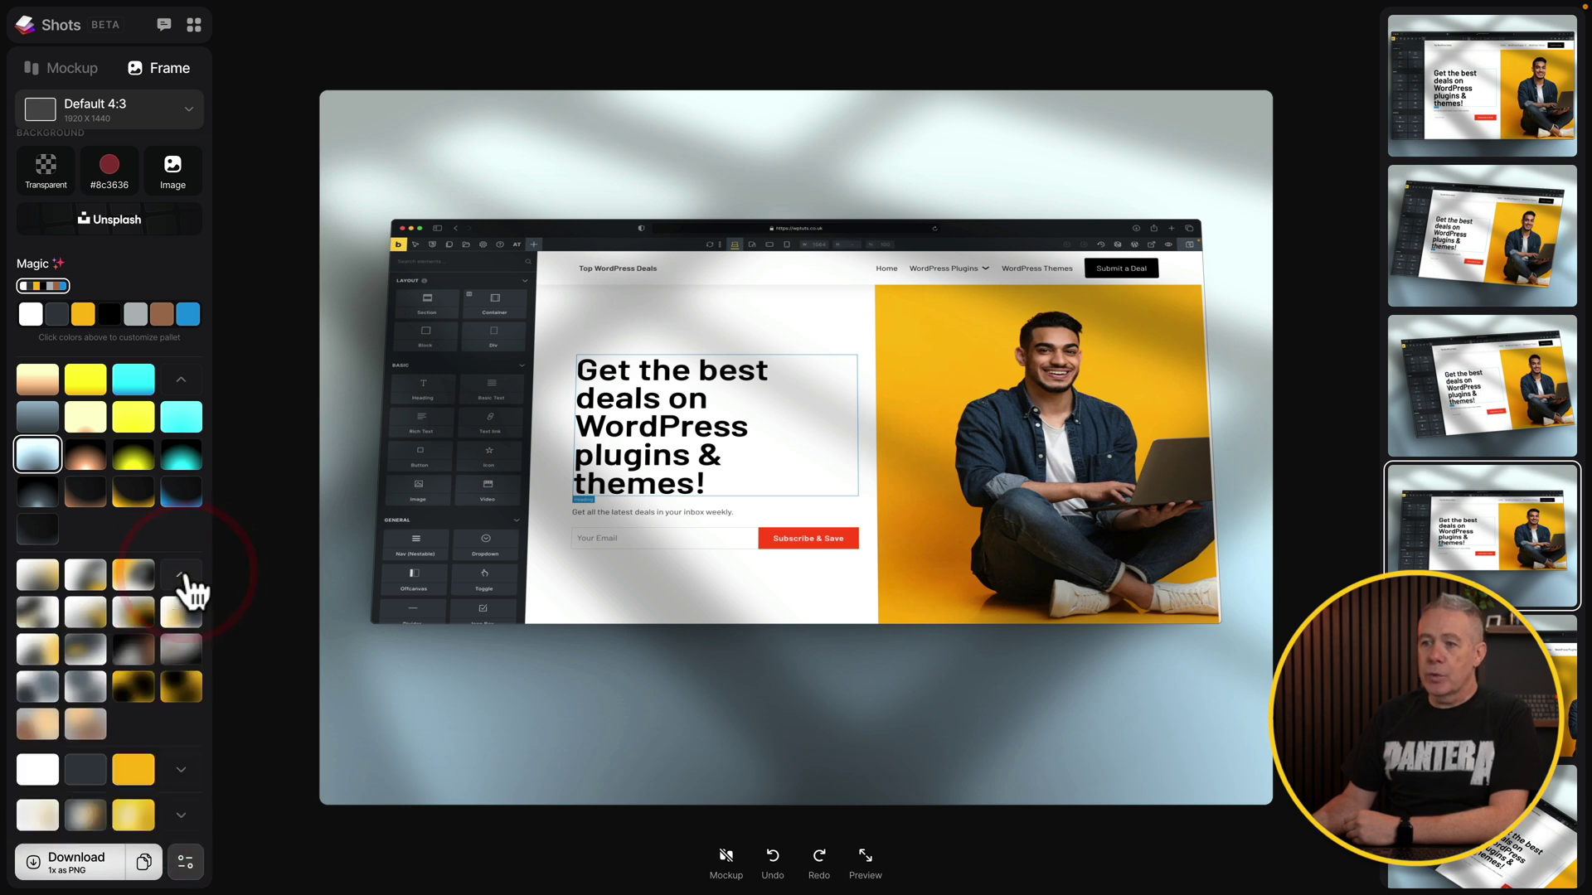
pyautogui.scroll(-1, 185, 586)
pyautogui.click(81, 630)
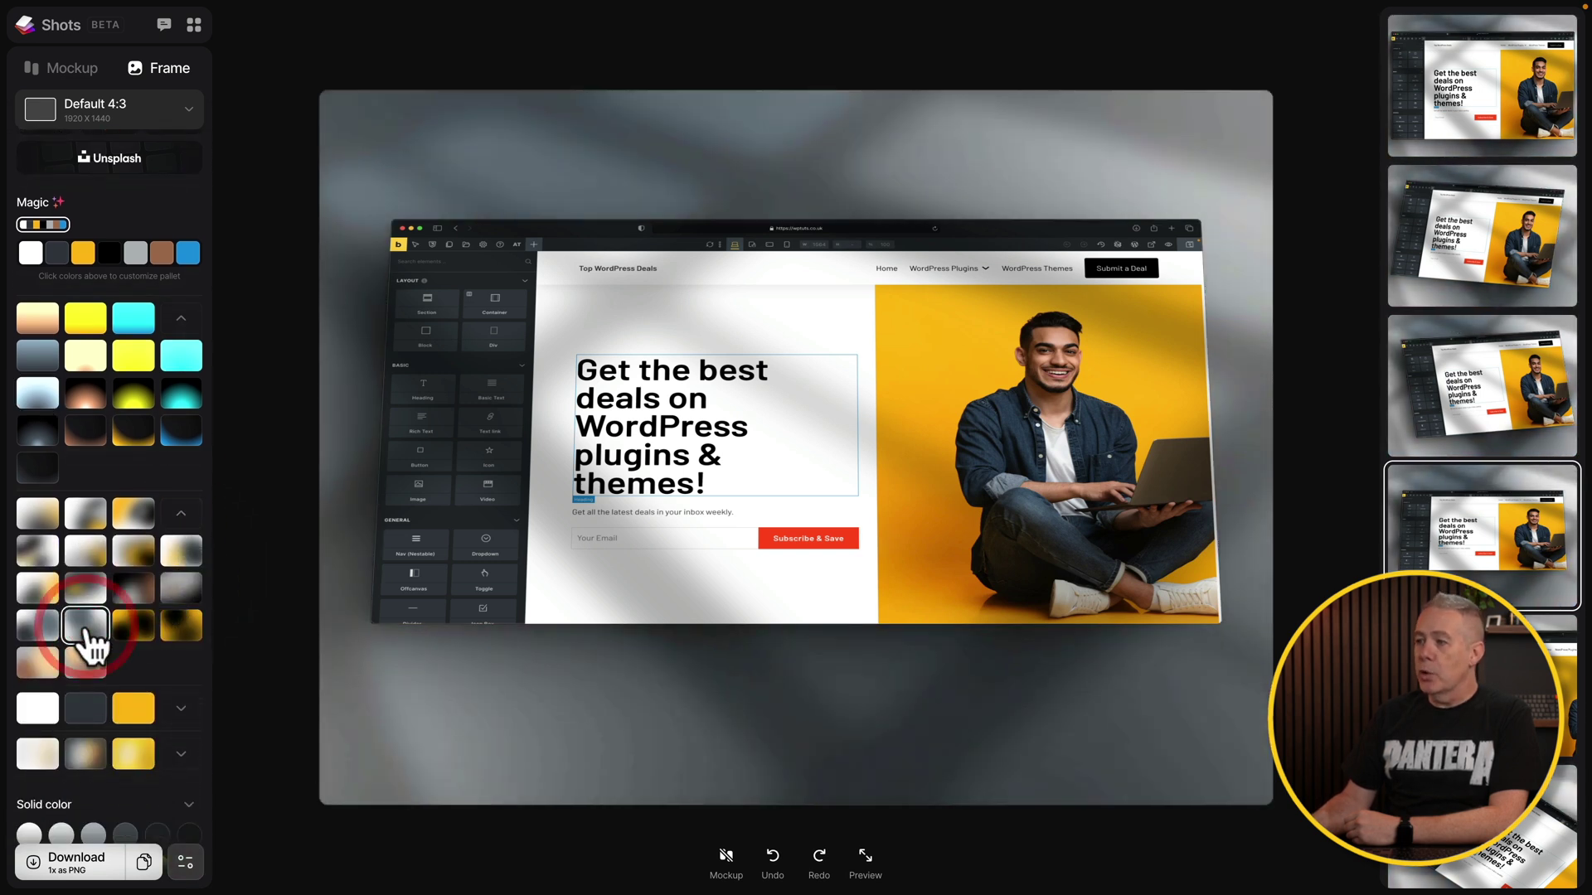
pyautogui.click(181, 713)
pyautogui.scroll(-3, 185, 722)
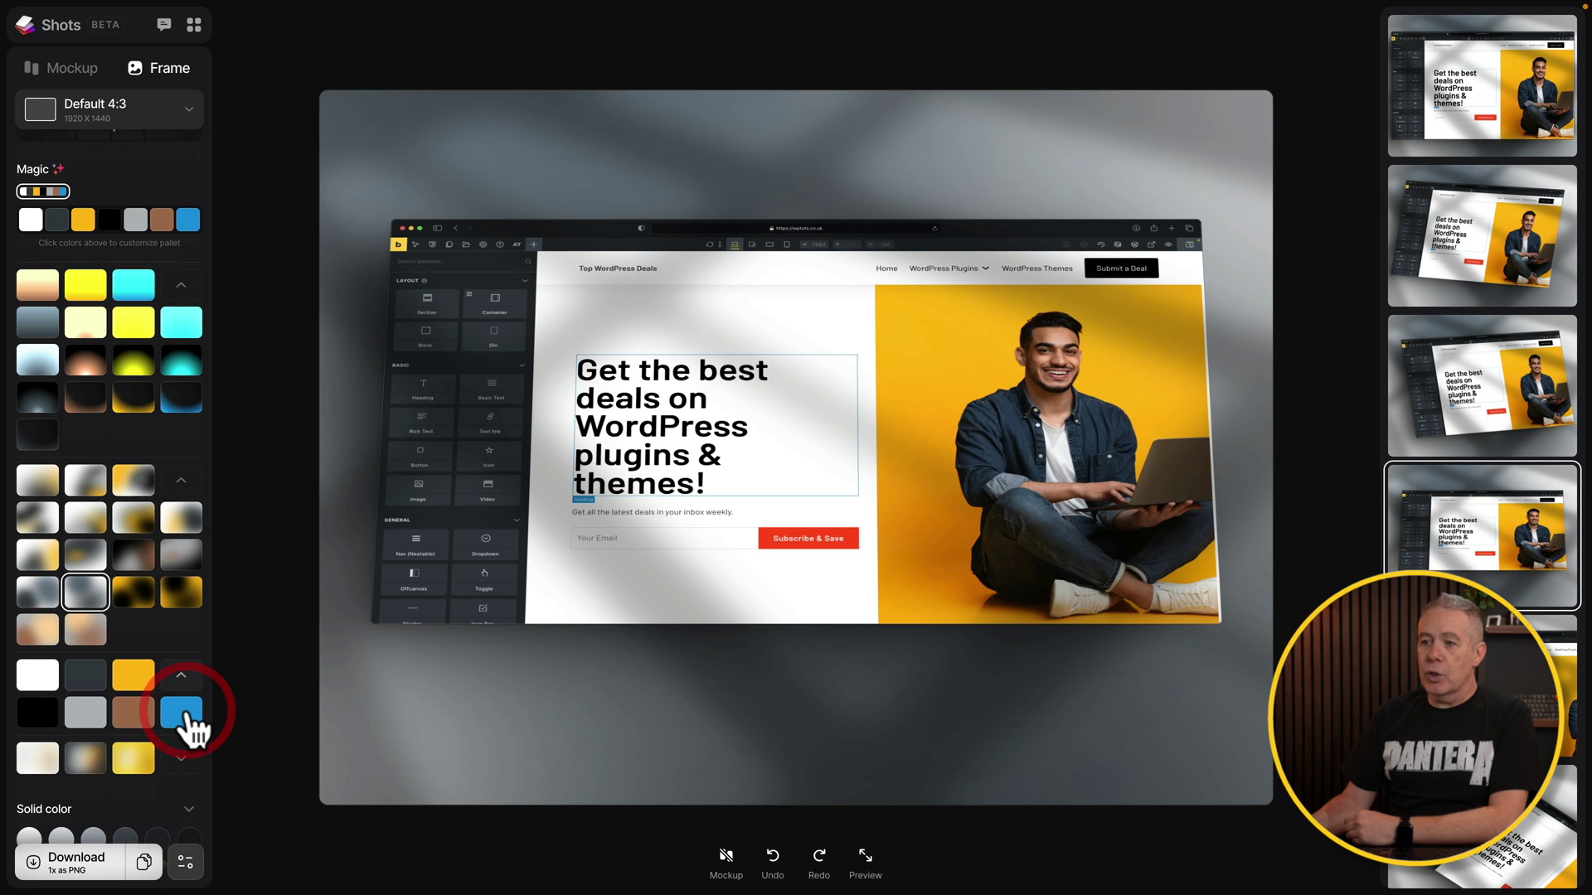
pyautogui.click(128, 500)
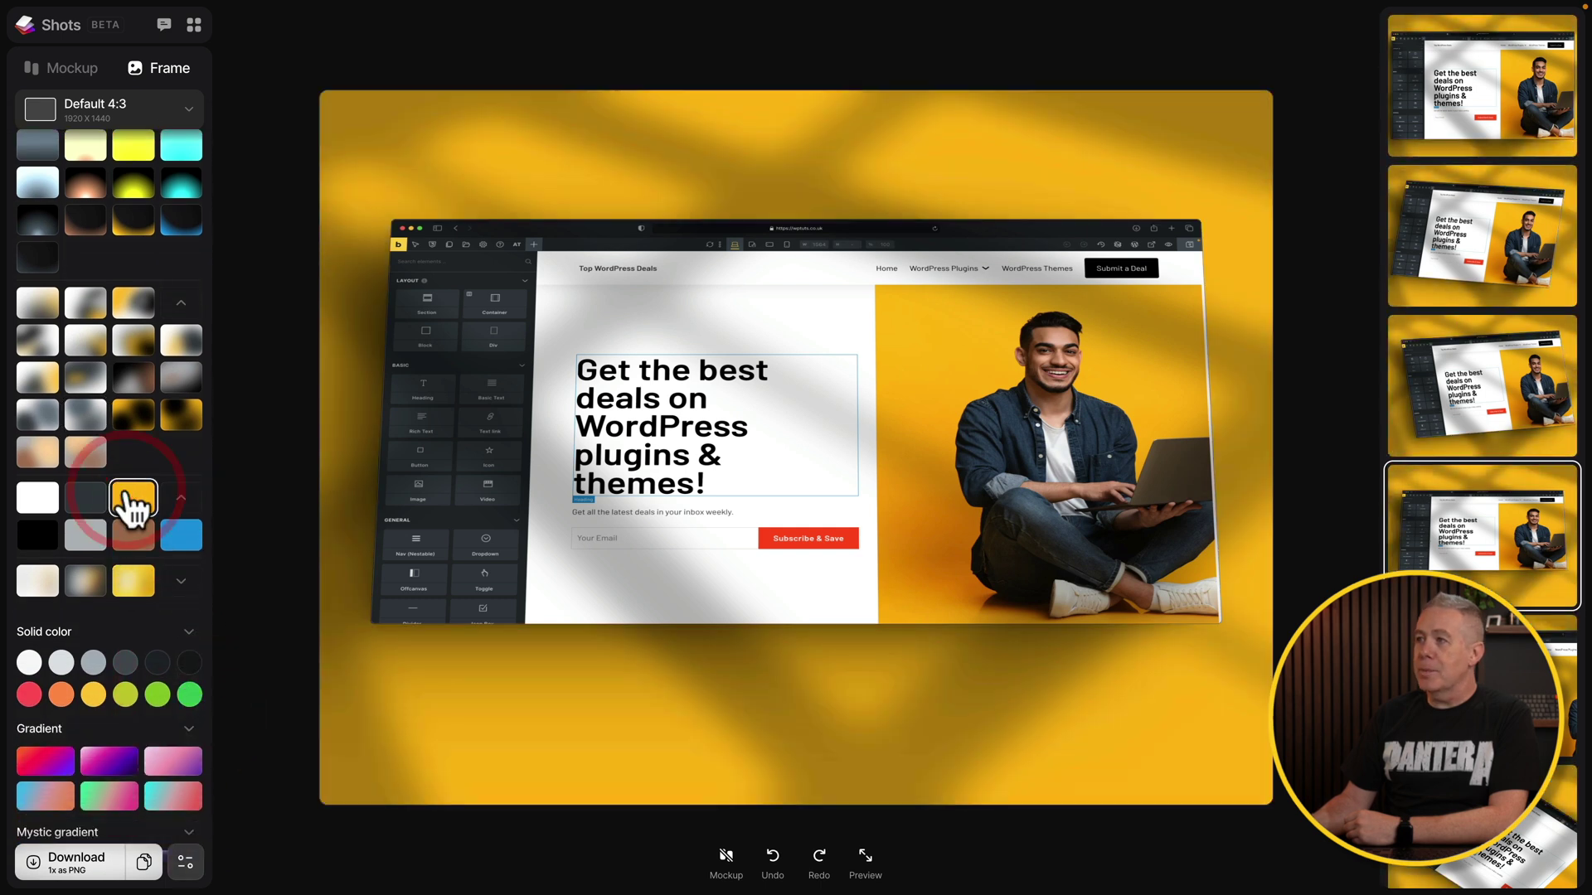
pyautogui.click(180, 582)
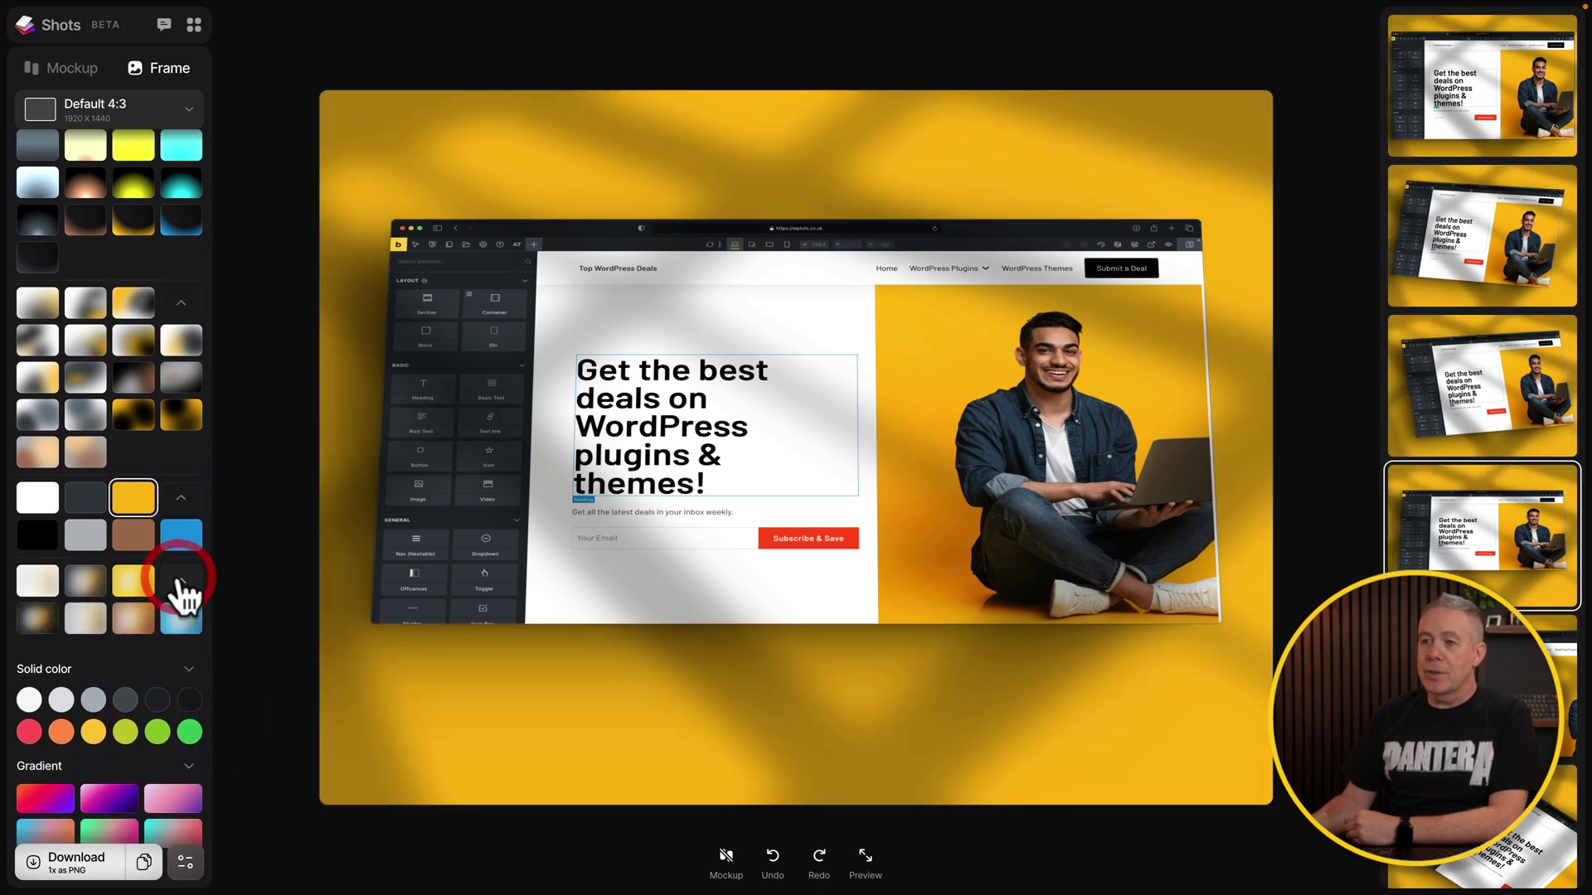
pyautogui.click(132, 583)
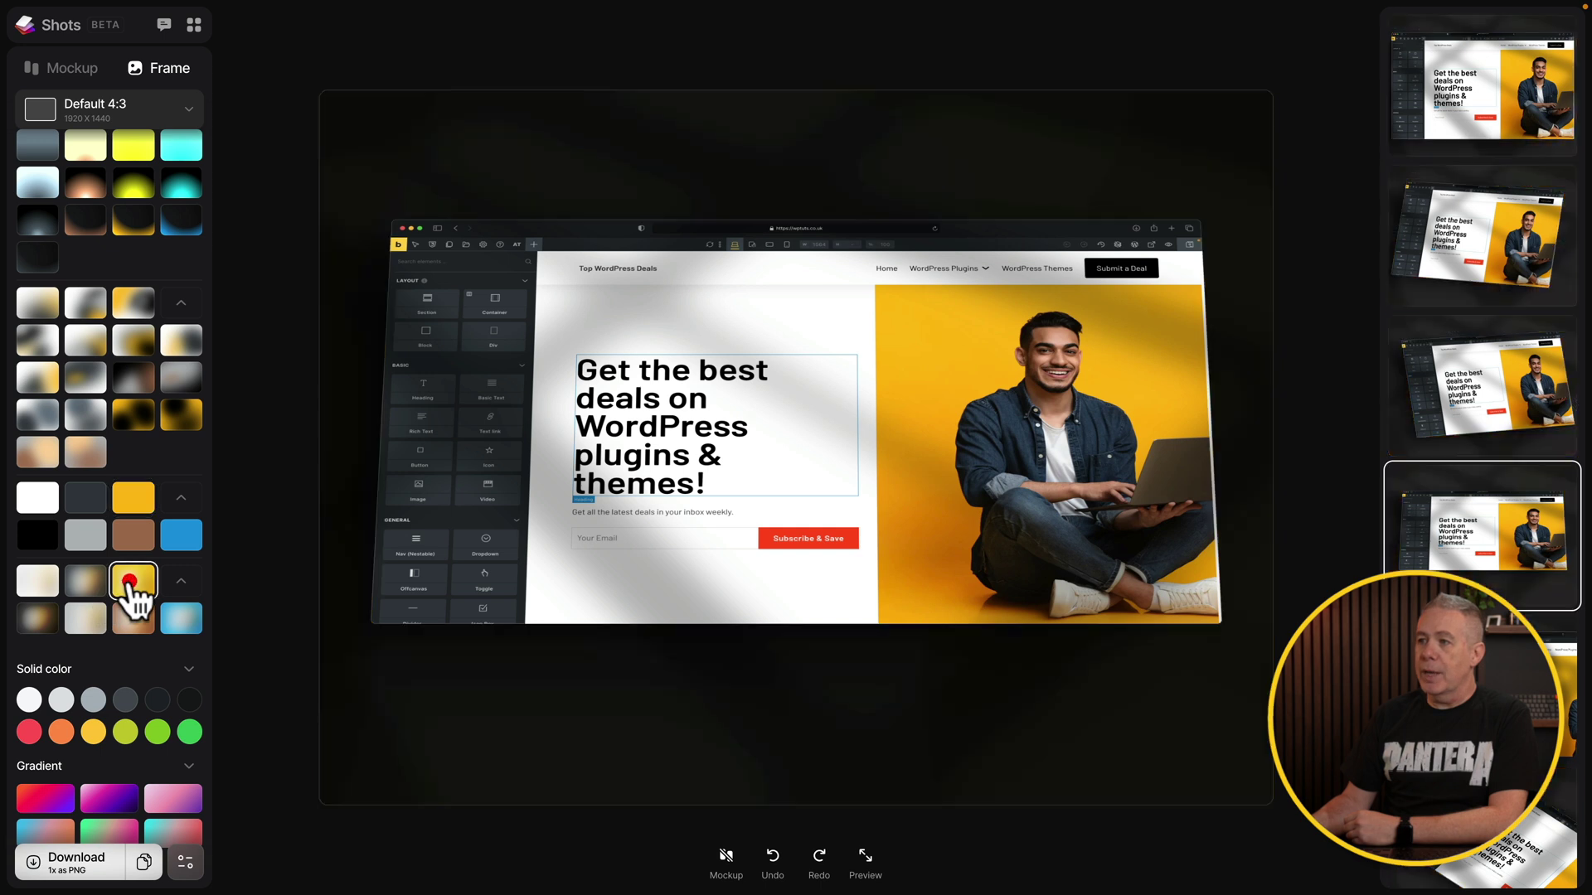
pyautogui.scroll(-5, 168, 659)
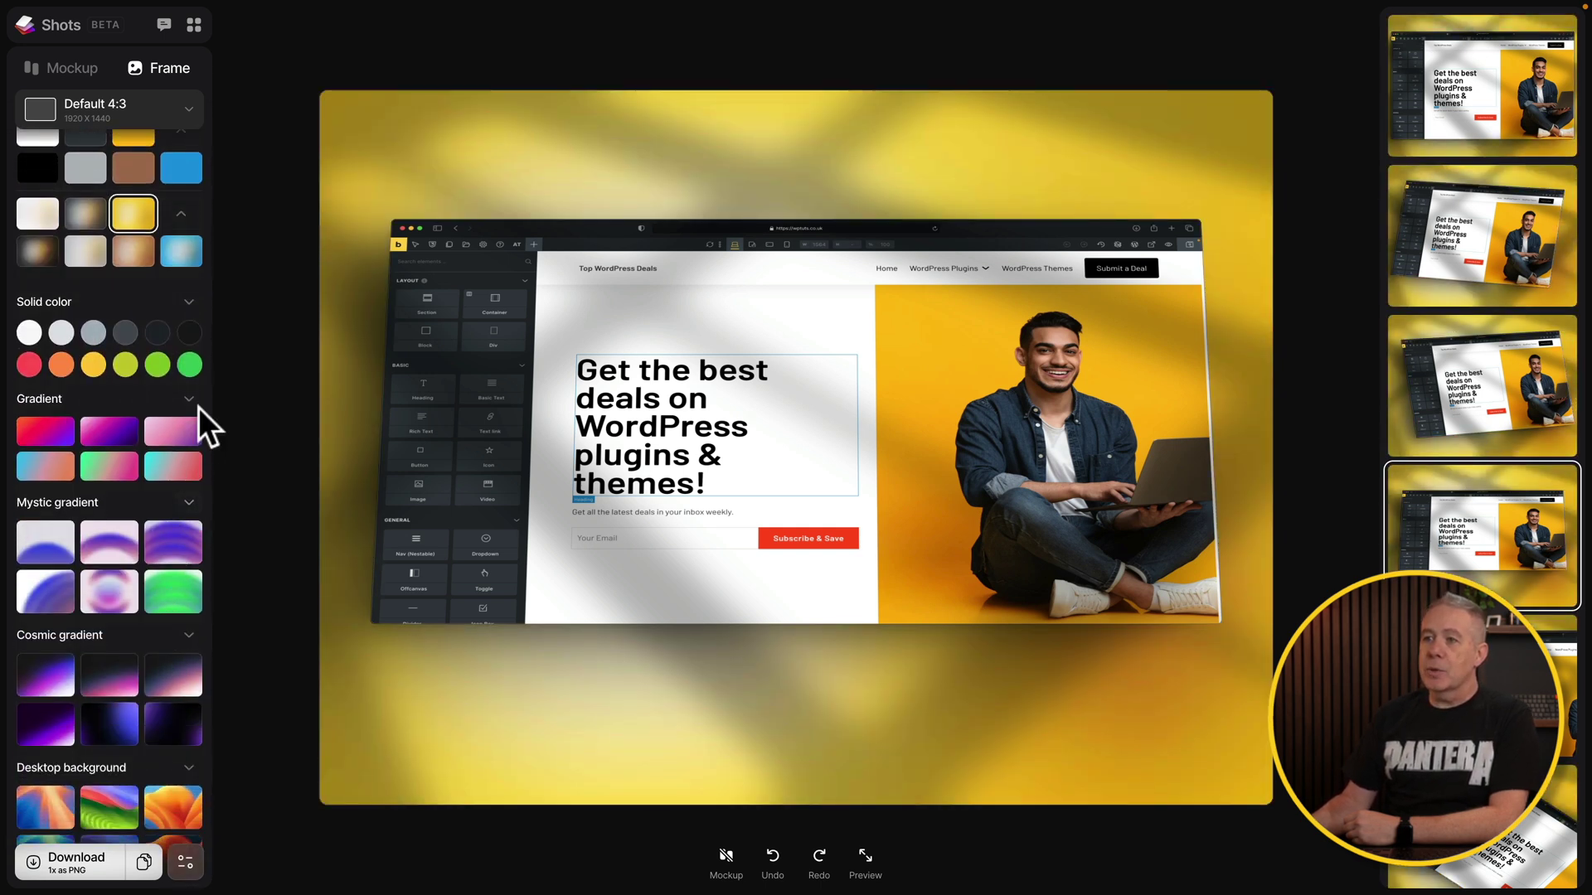
# - Try solid pink, then use the orange-and-blue Mac Desktop wallpaper as the background
pyautogui.click(189, 302)
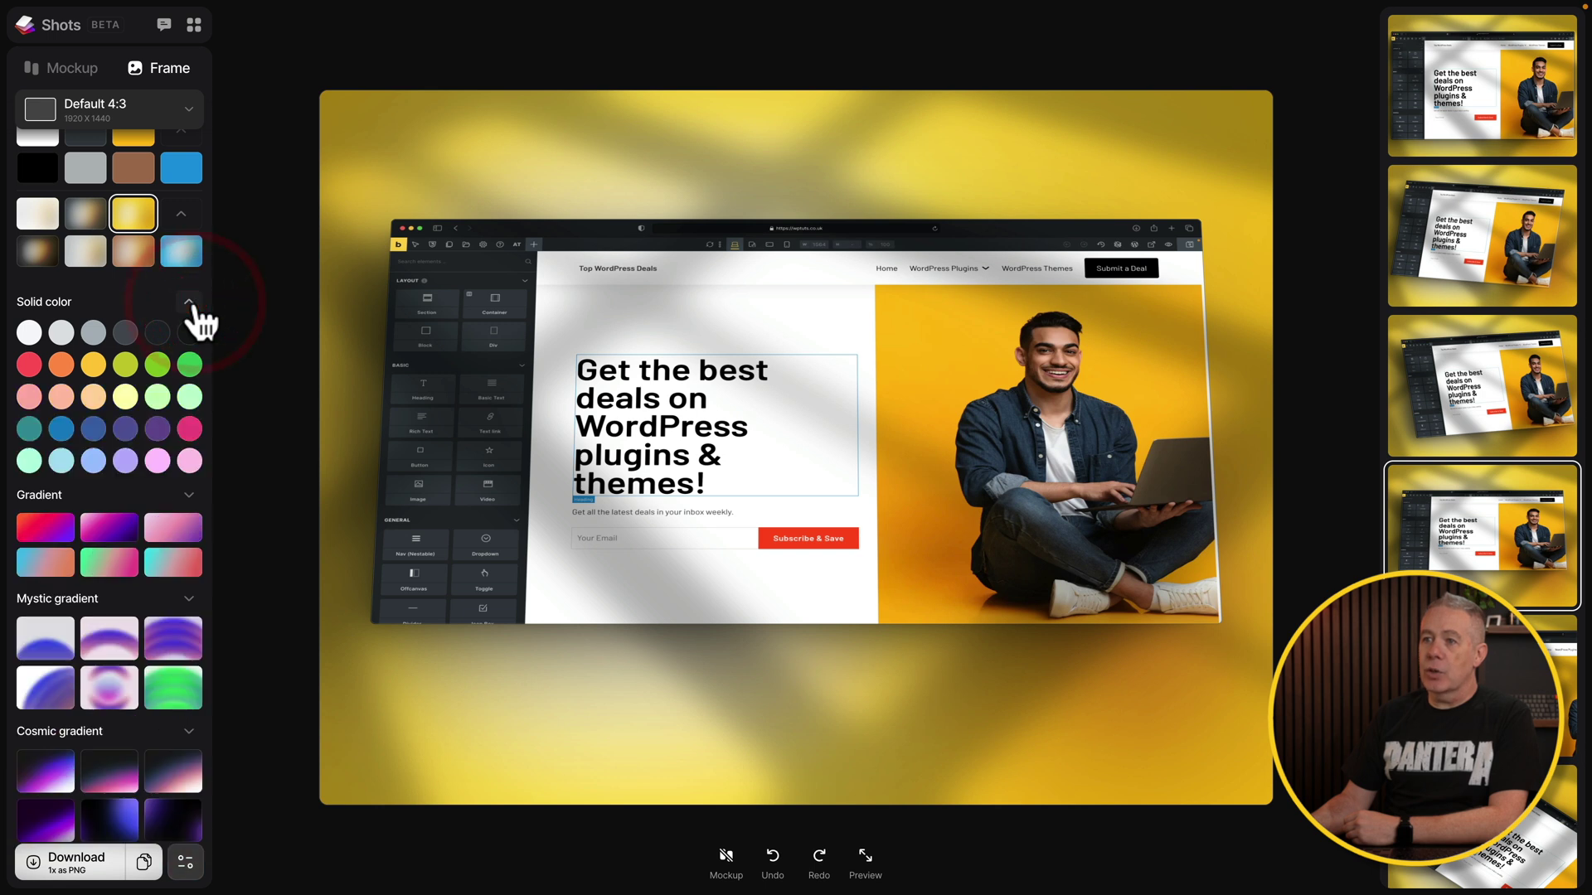
pyautogui.click(189, 428)
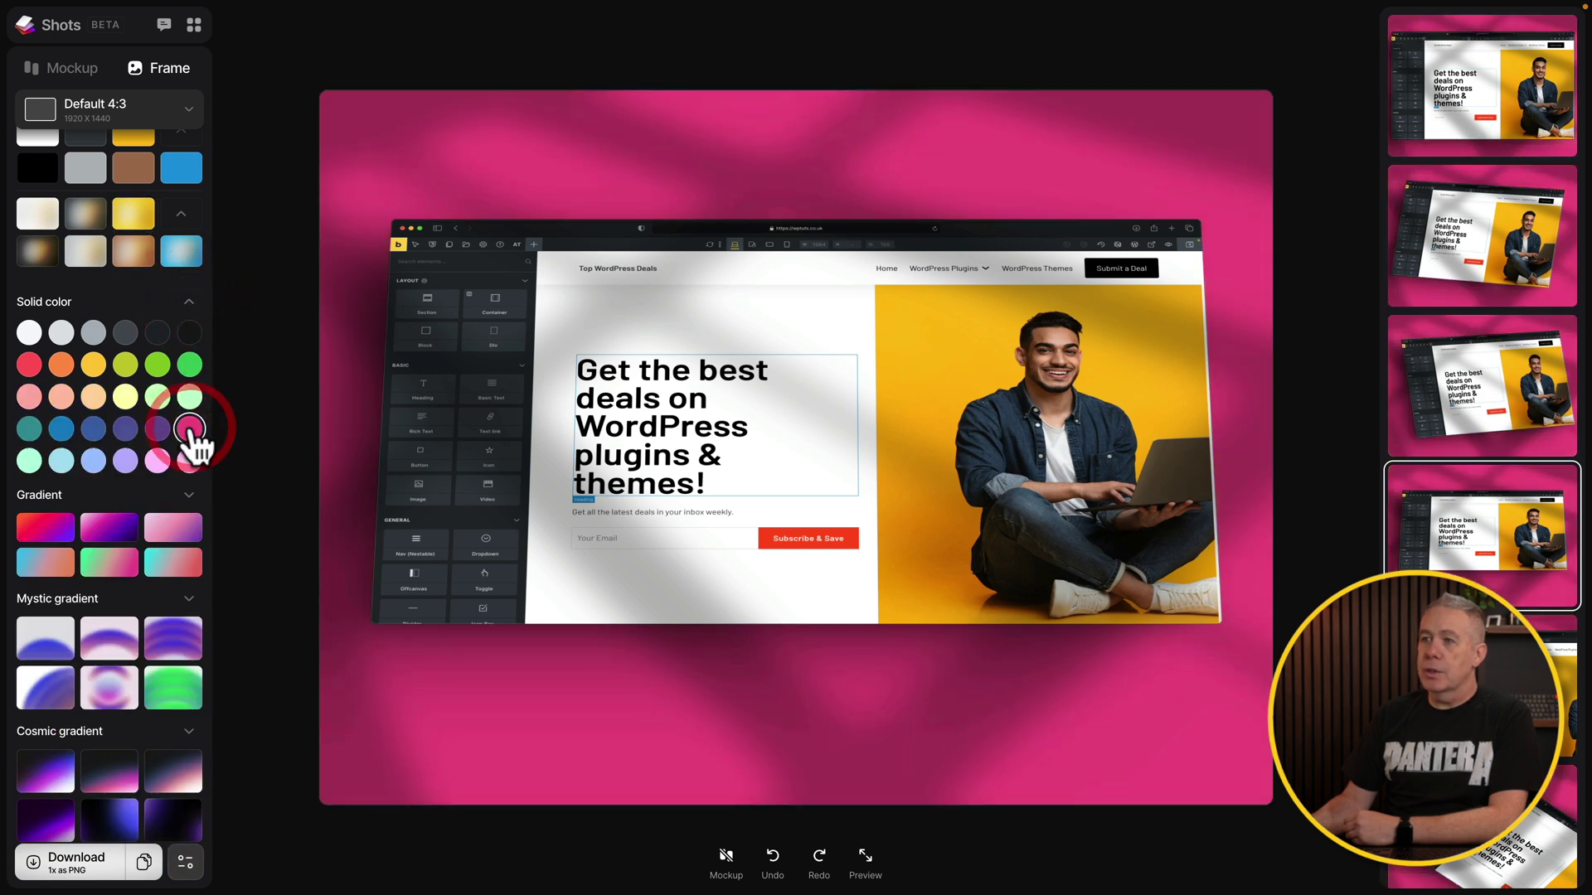
pyautogui.click(189, 301)
pyautogui.scroll(-2, 182, 516)
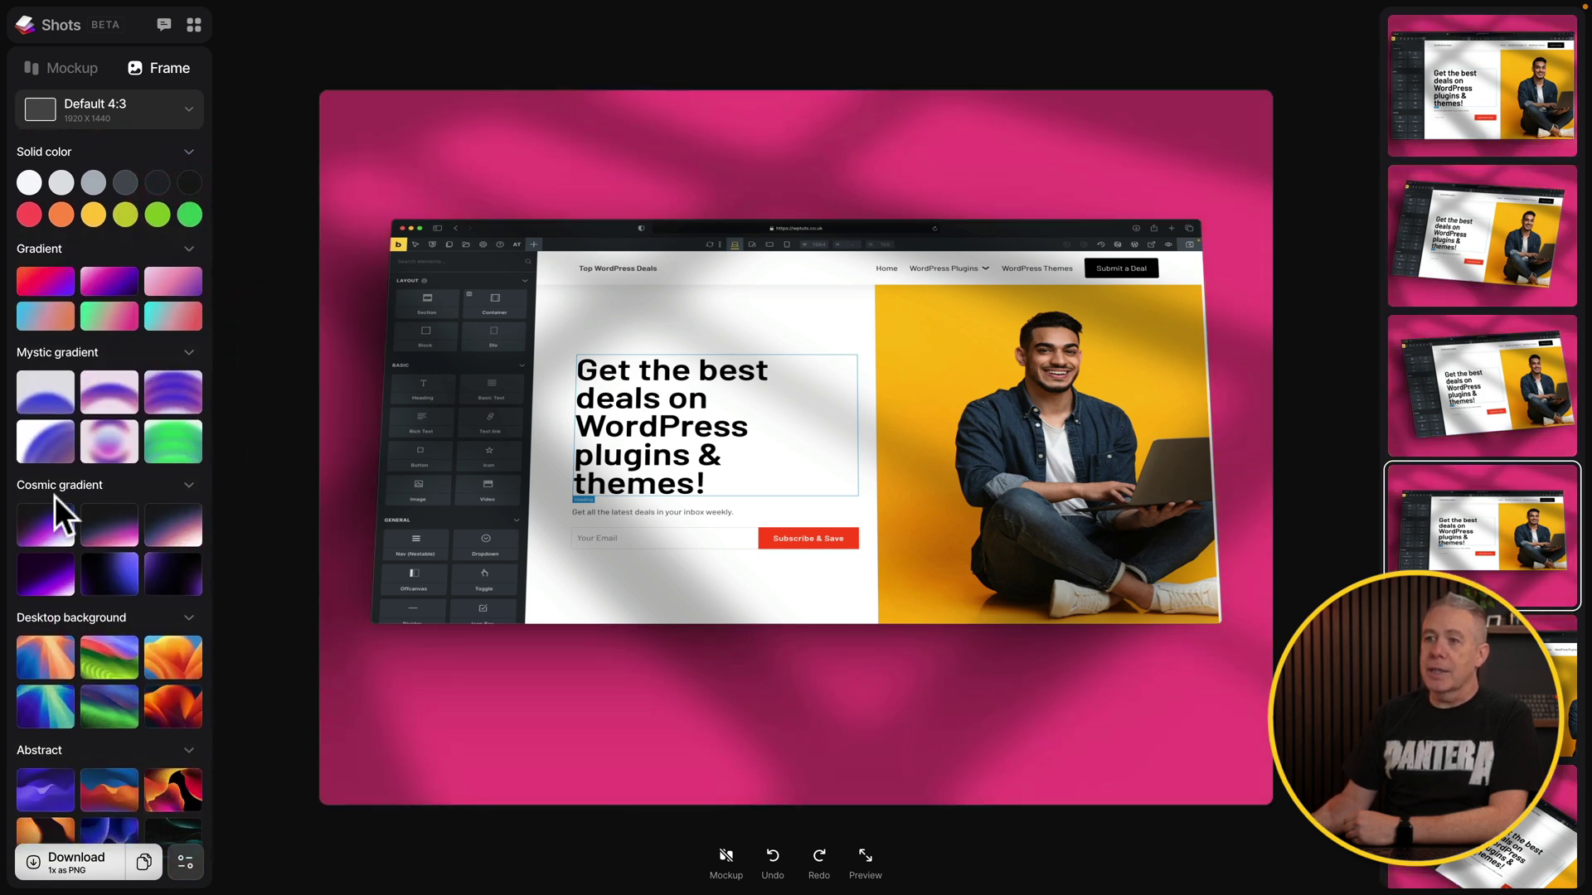
pyautogui.scroll(-1, 137, 596)
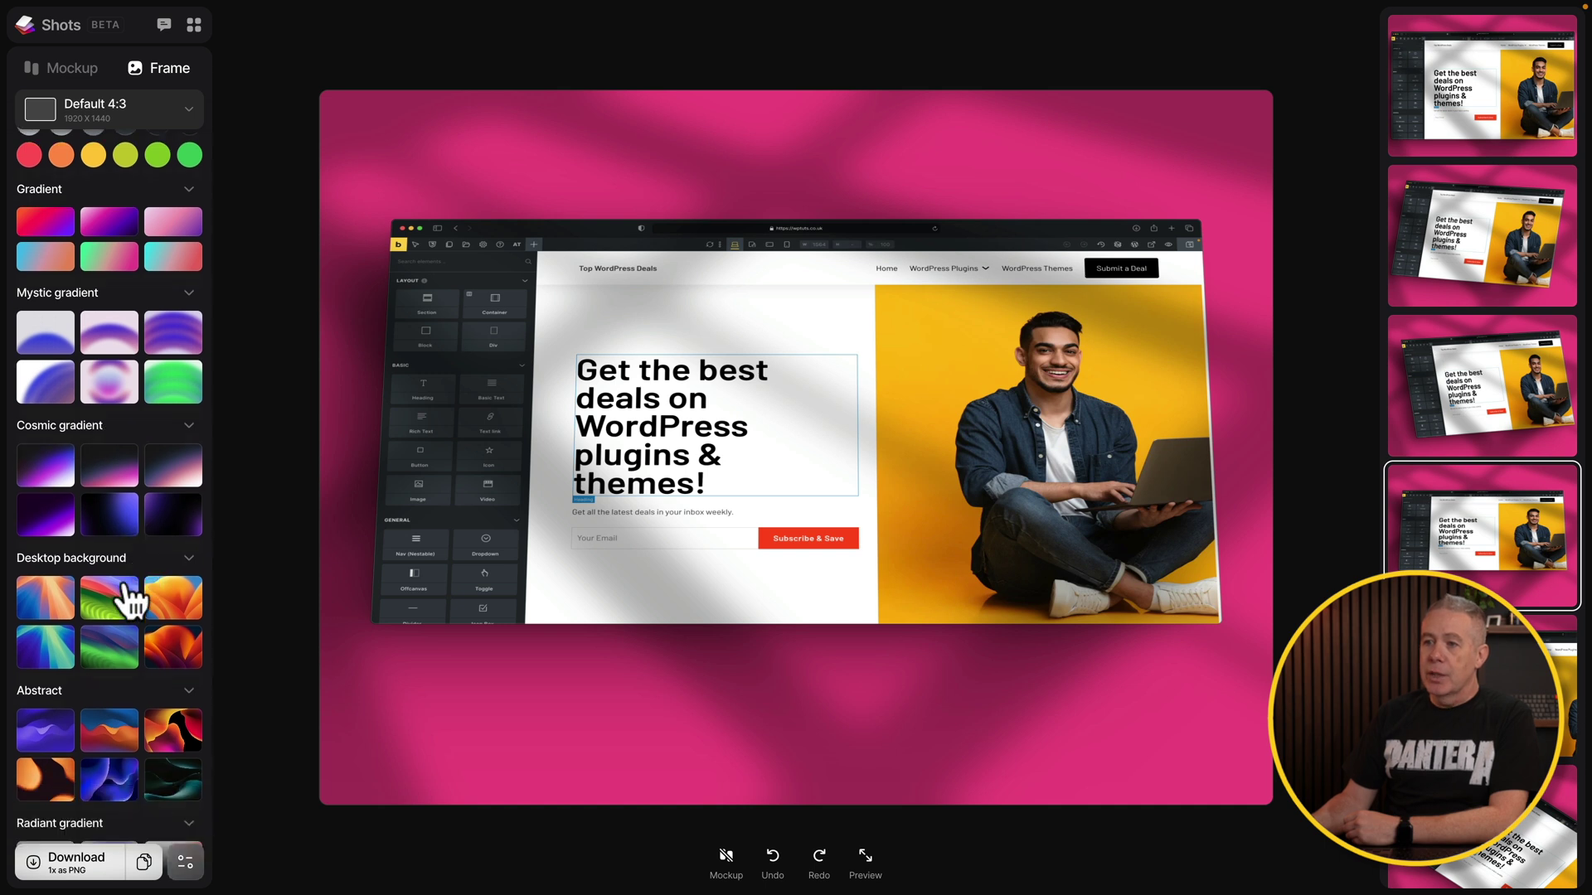
pyautogui.click(179, 614)
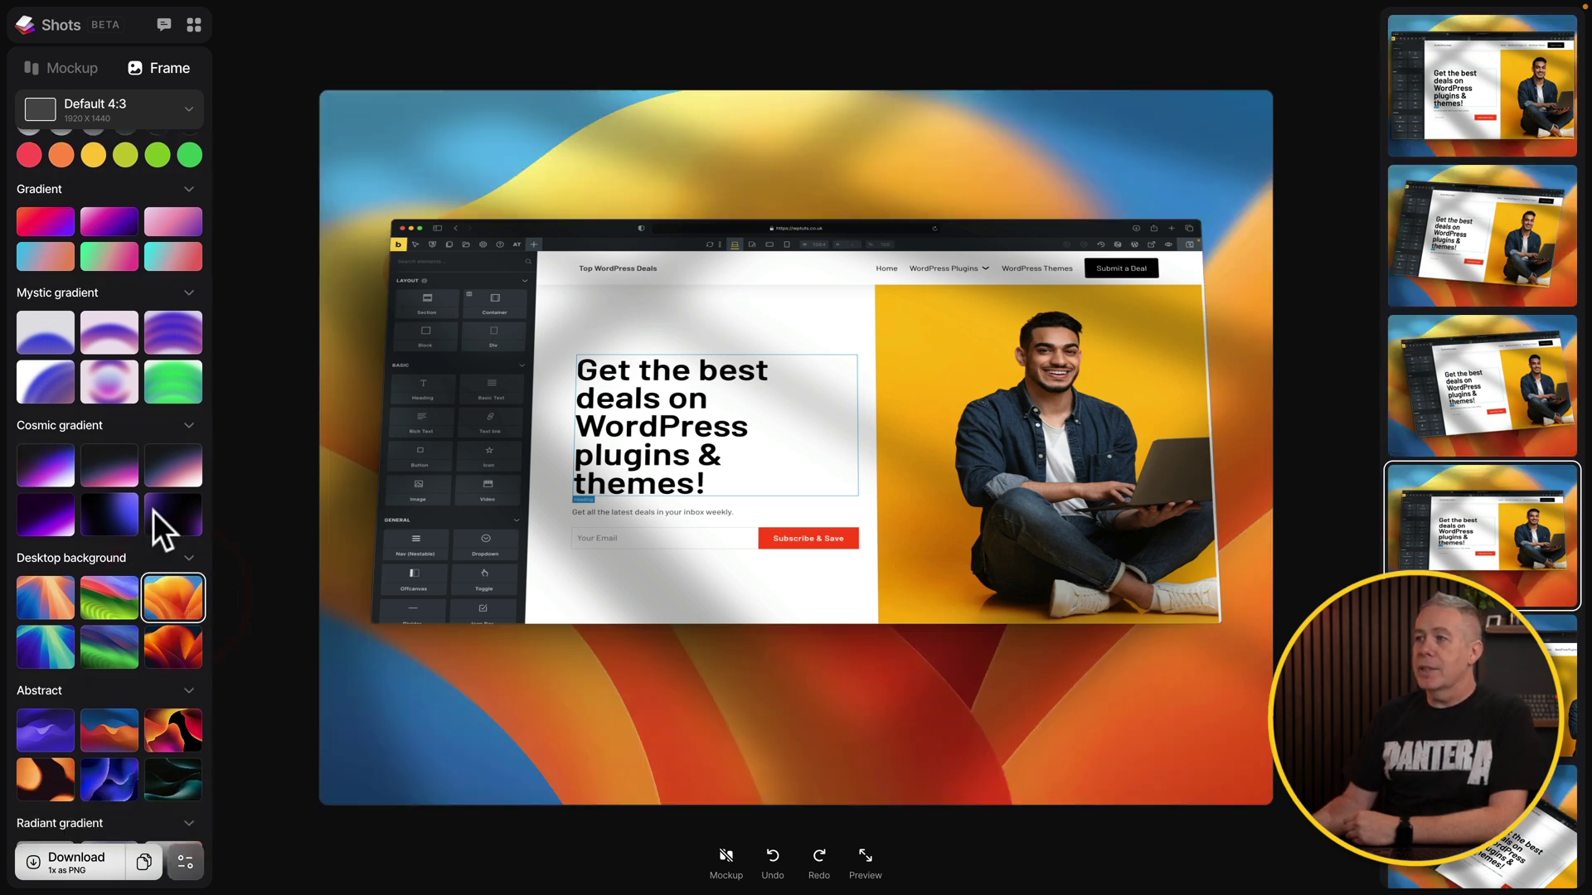
pyautogui.scroll(3, 160, 527)
pyautogui.scroll(10, 160, 528)
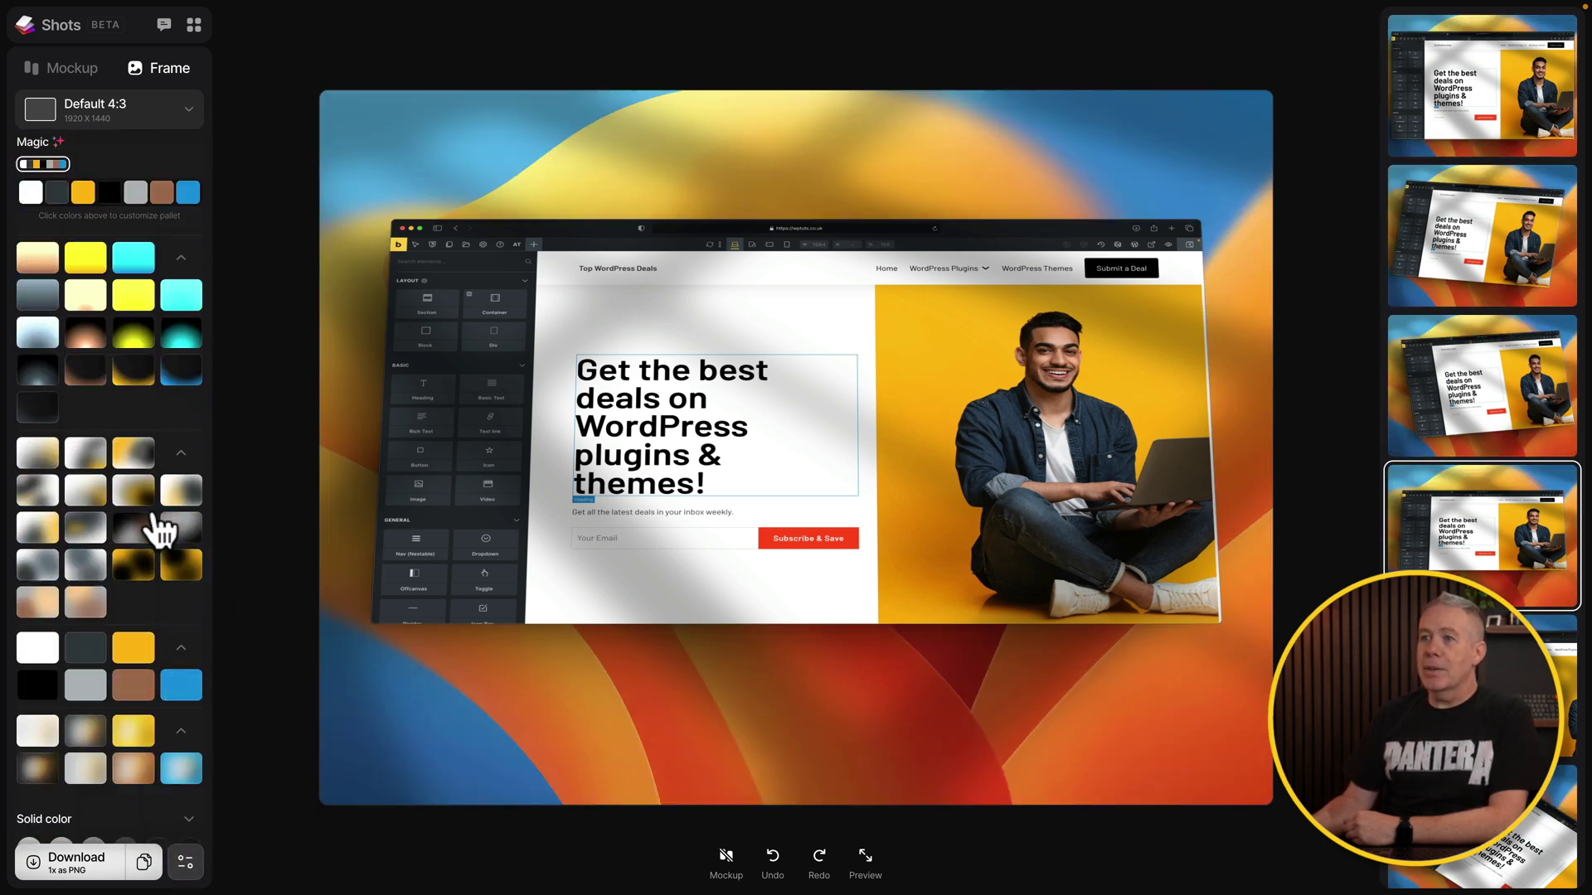
pyautogui.scroll(1, 152, 509)
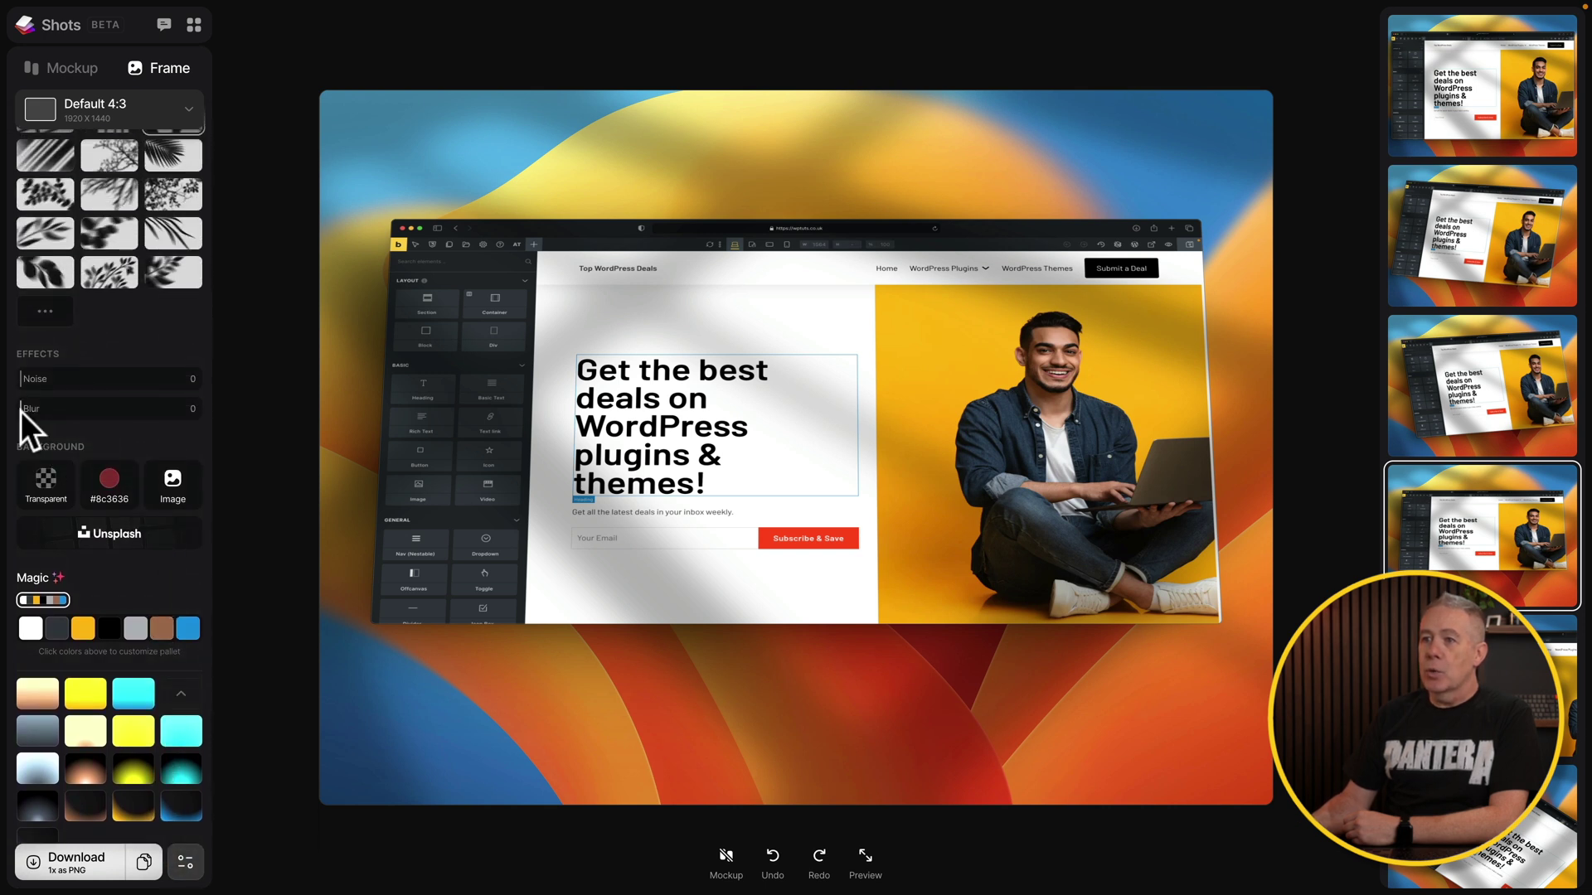
# - Blur the wallpaper, set Noise to 67, and add a leafy-branch shadow overlay
pyautogui.moveTo(22, 411); pyautogui.dragTo(186, 418)
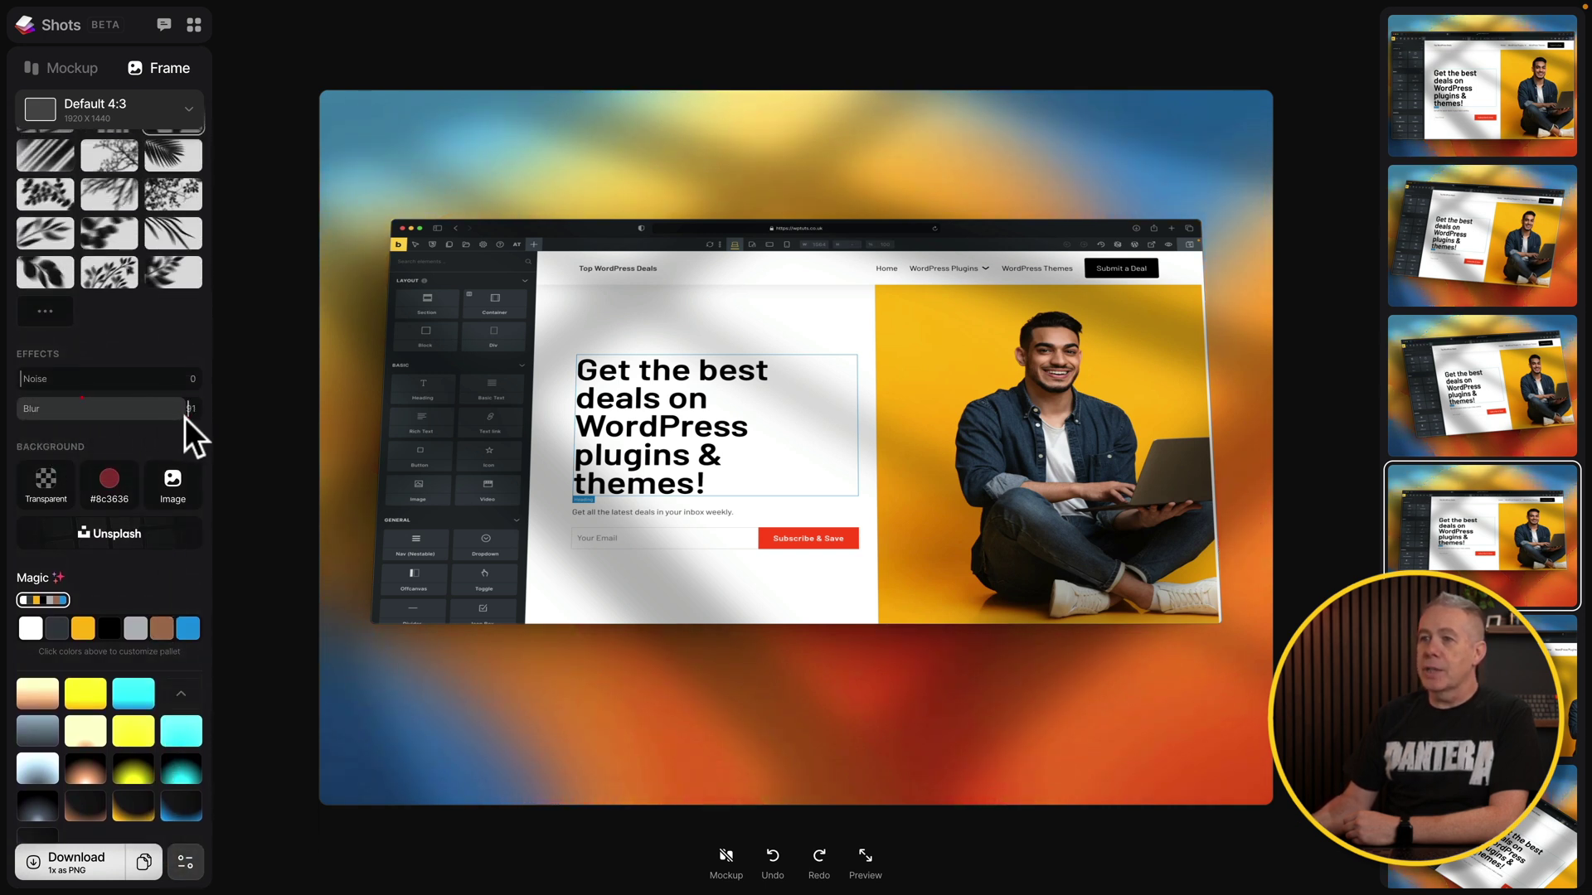
pyautogui.moveTo(20, 376); pyautogui.dragTo(106, 376)
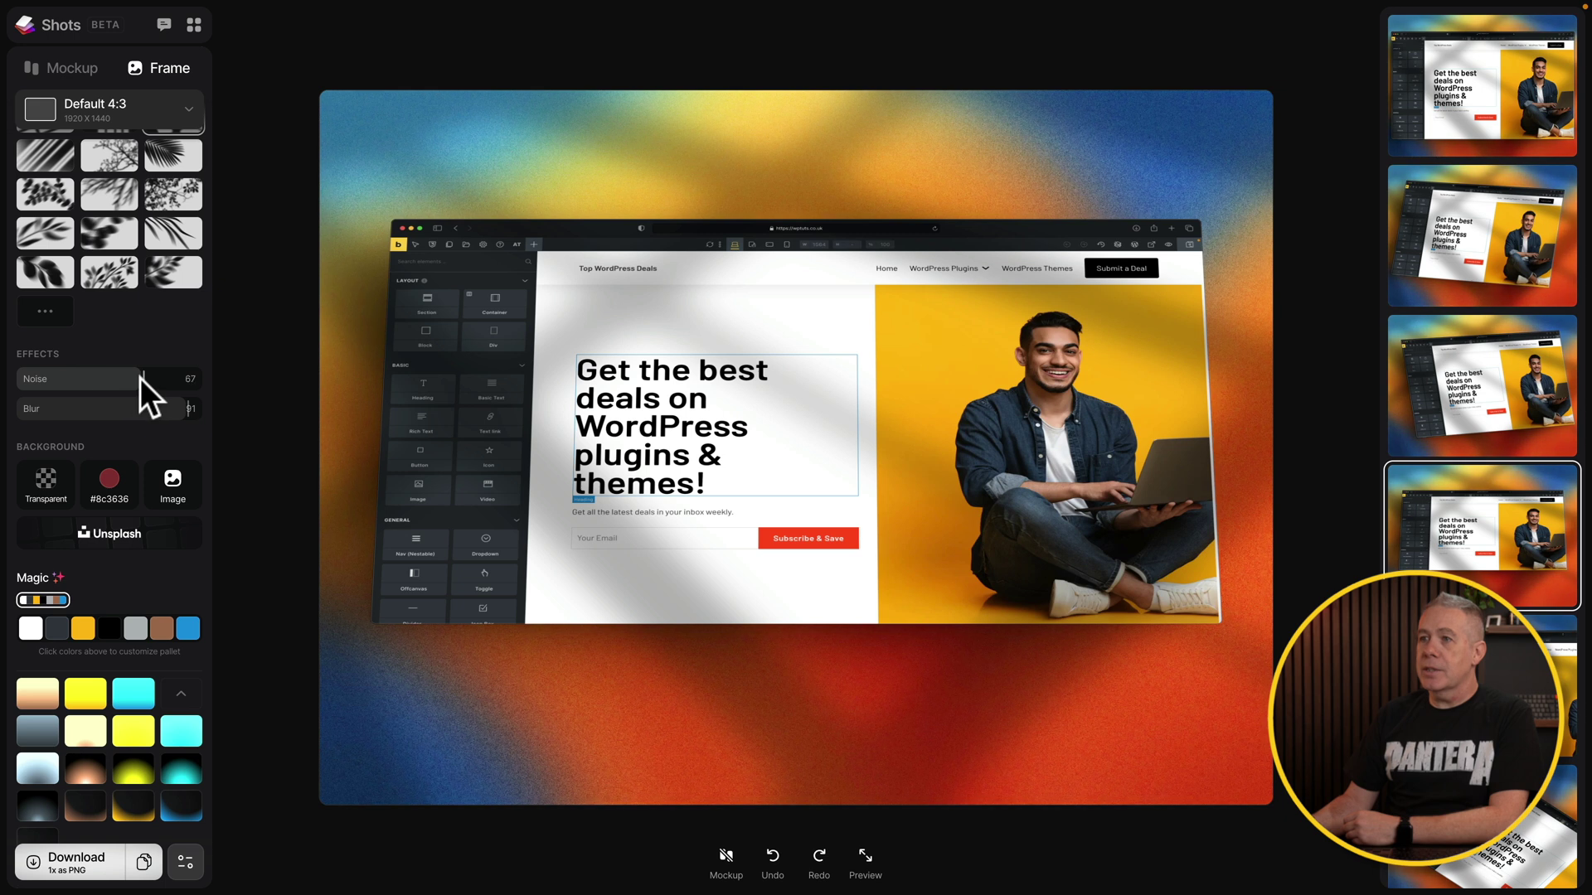
pyautogui.click(105, 274)
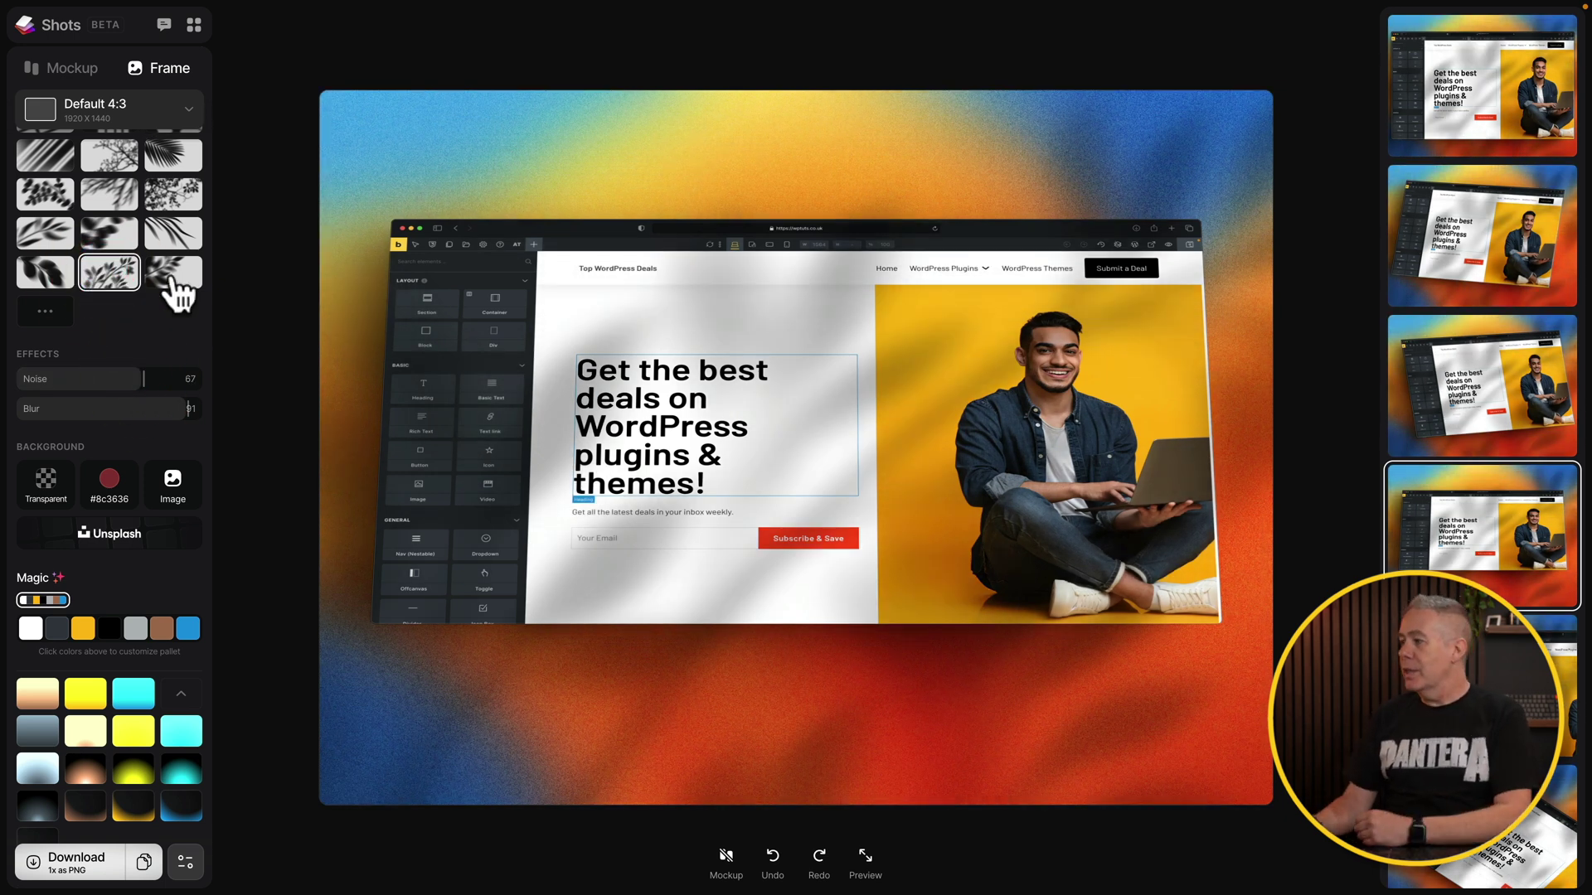
pyautogui.scroll(10, 142, 143)
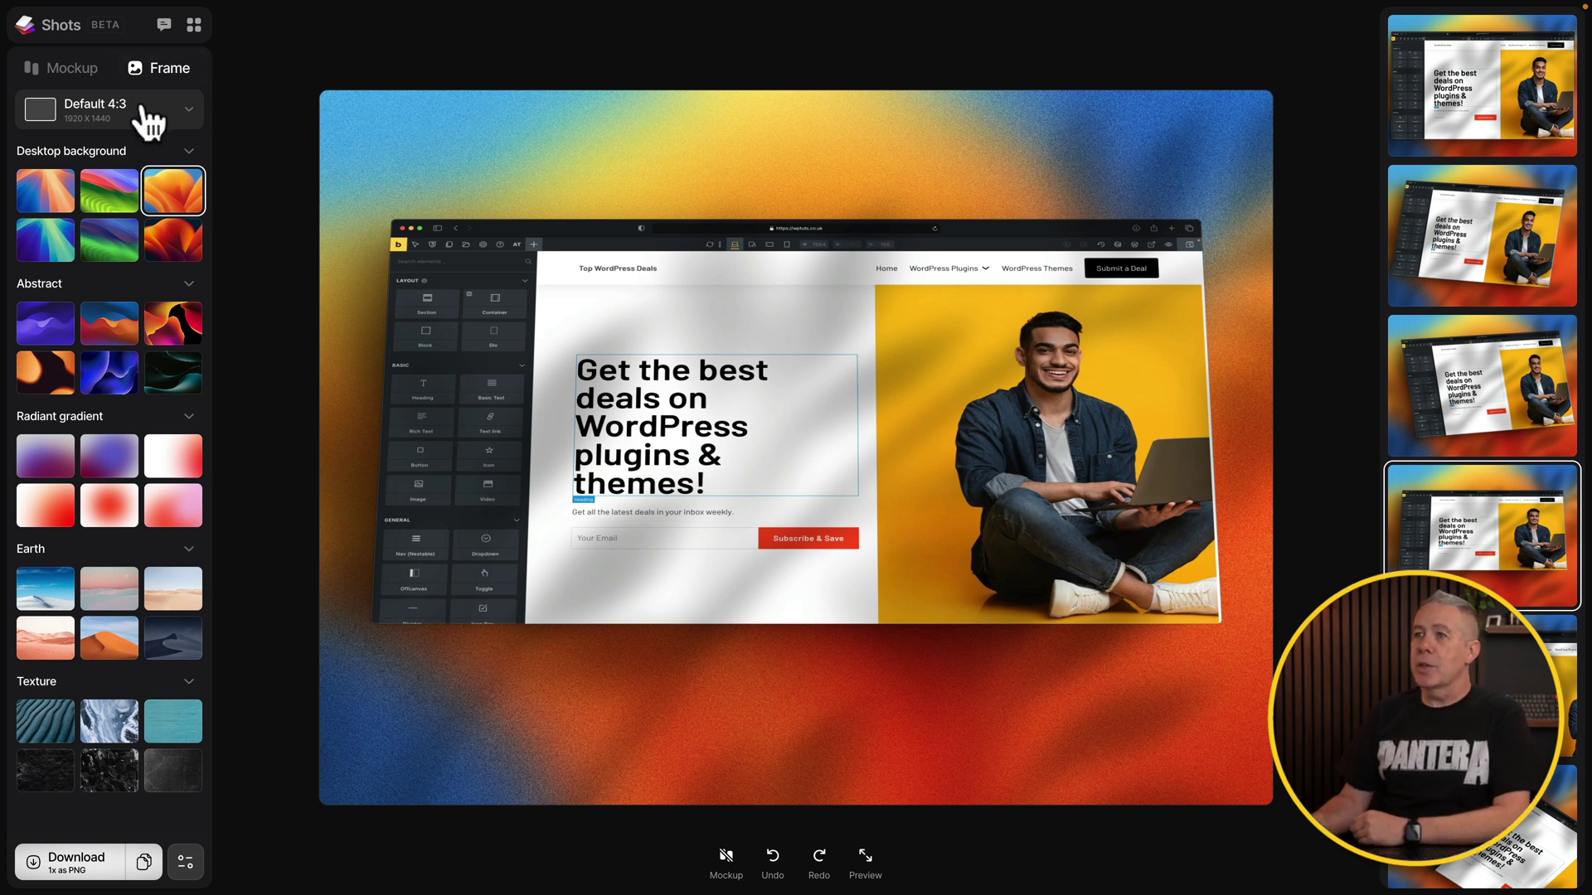
# - Switch the canvas to 16:9 at 1920 x 1080 and show the fifth screenshot variant
pyautogui.click(157, 122)
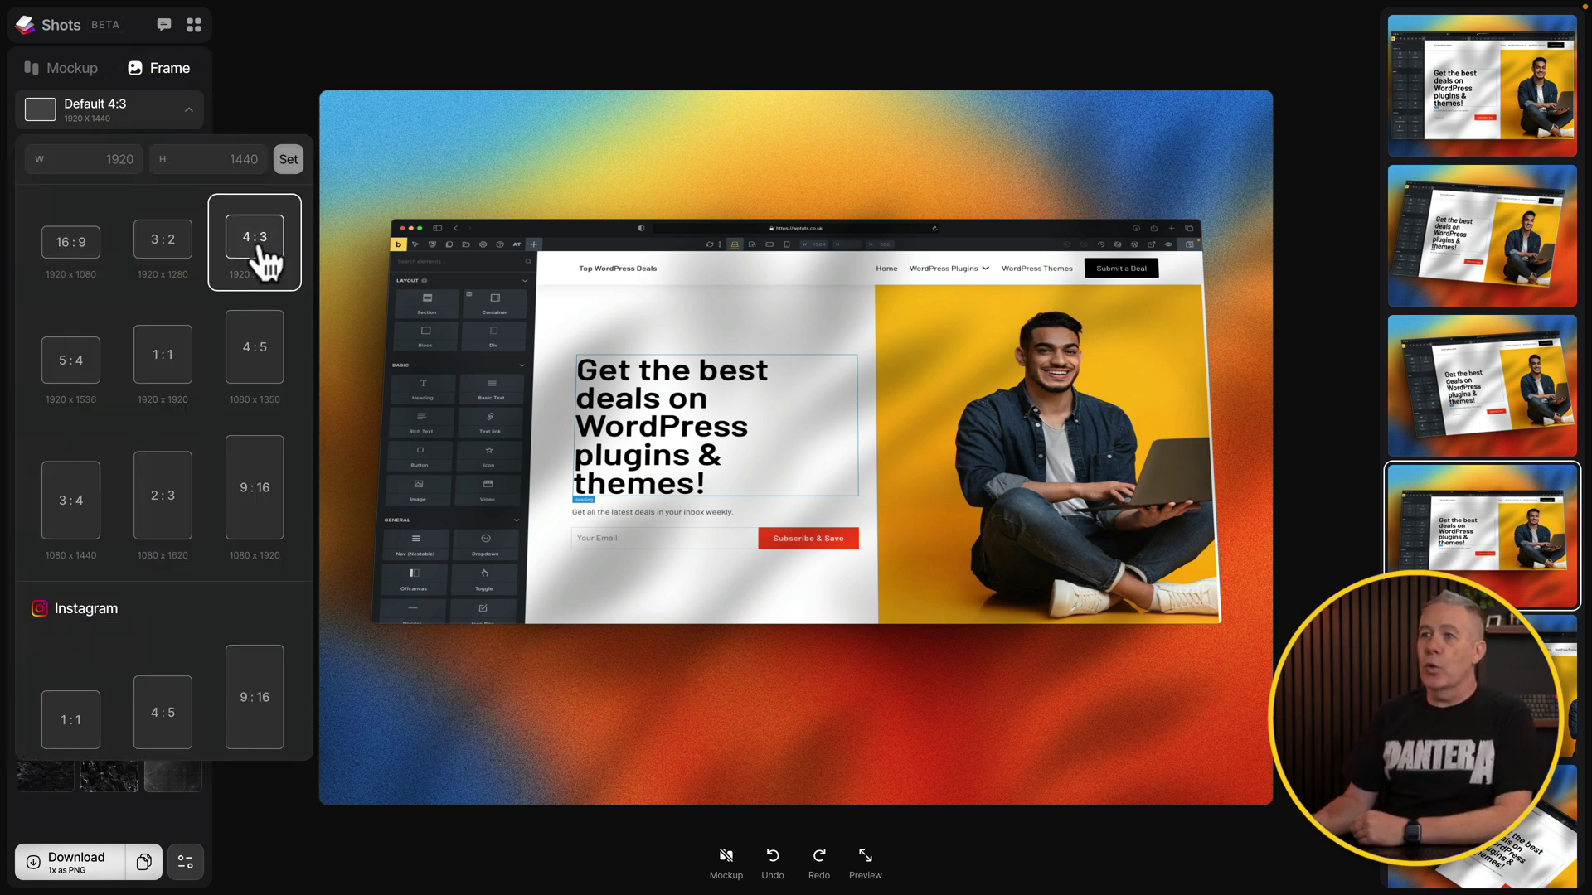
pyautogui.click(79, 262)
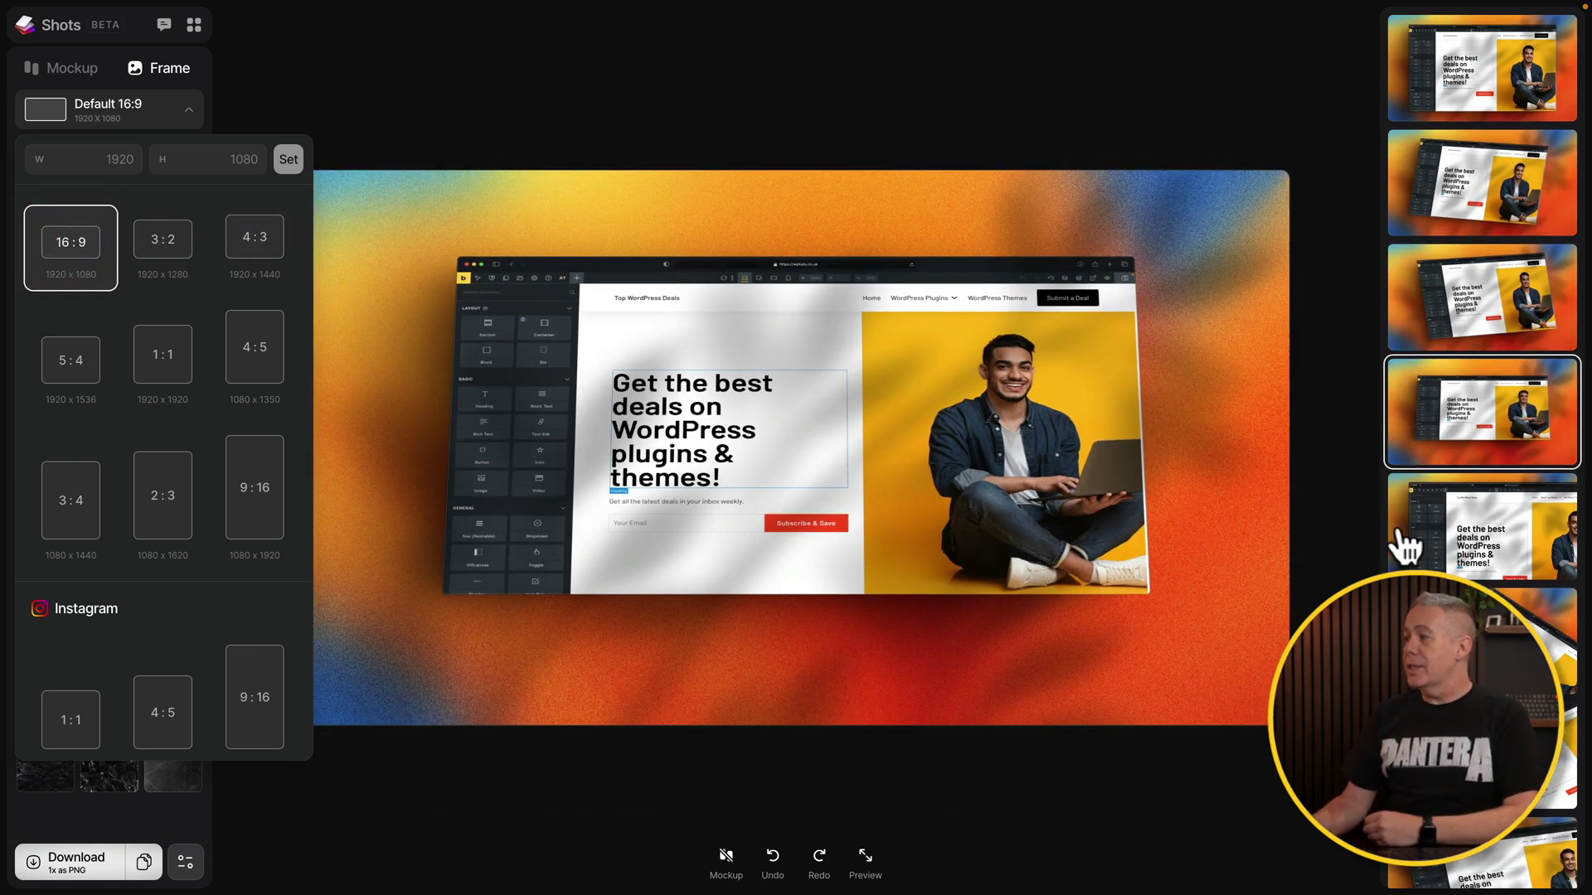
pyautogui.click(1524, 554)
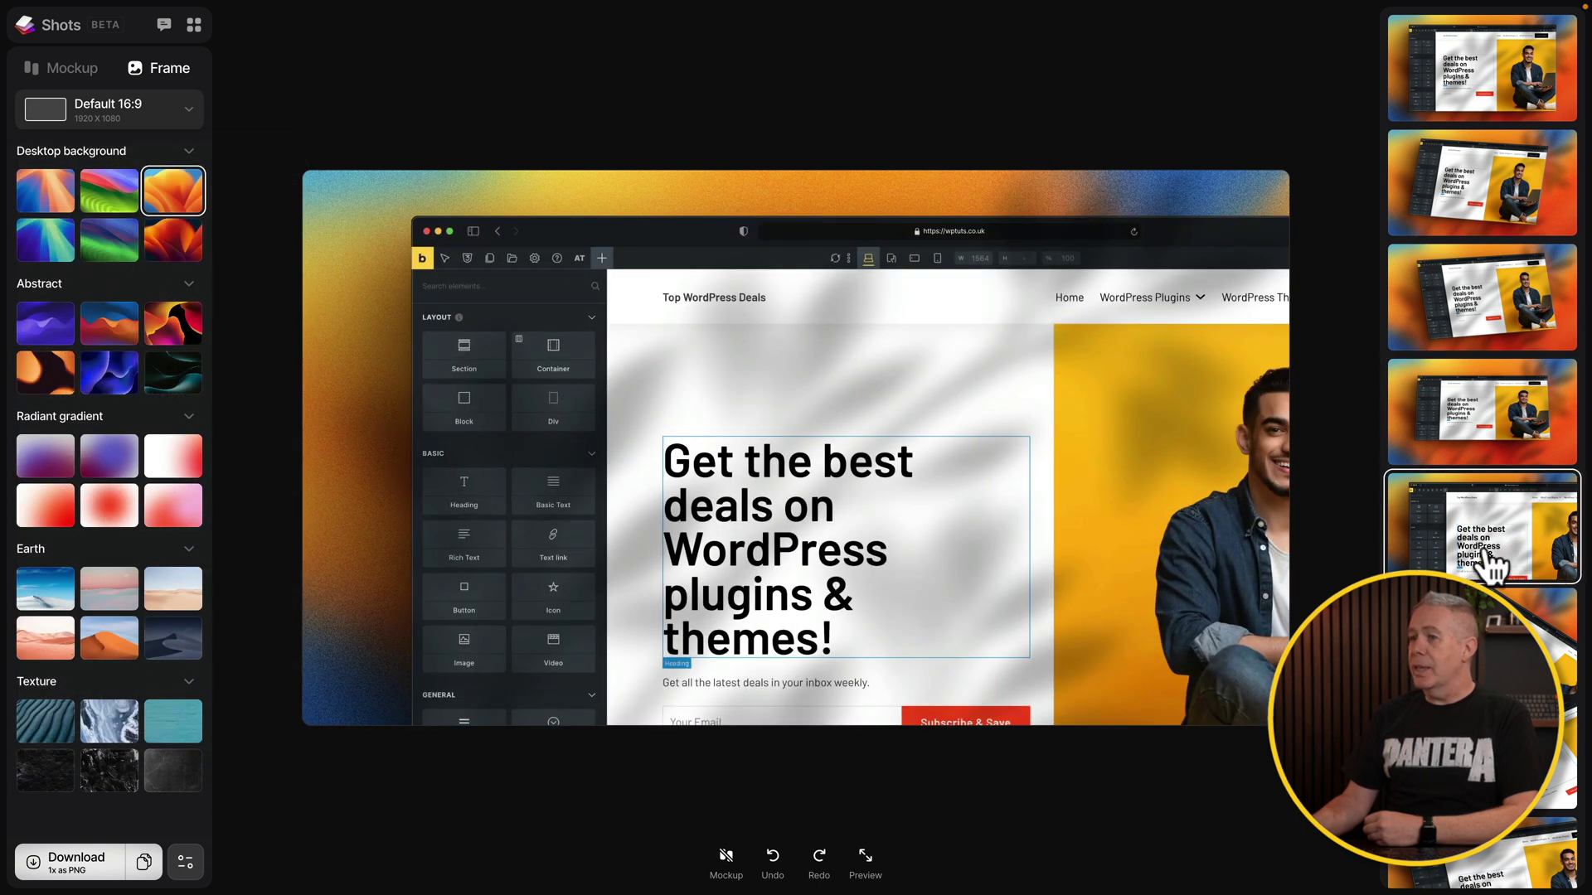
pyautogui.click(73, 69)
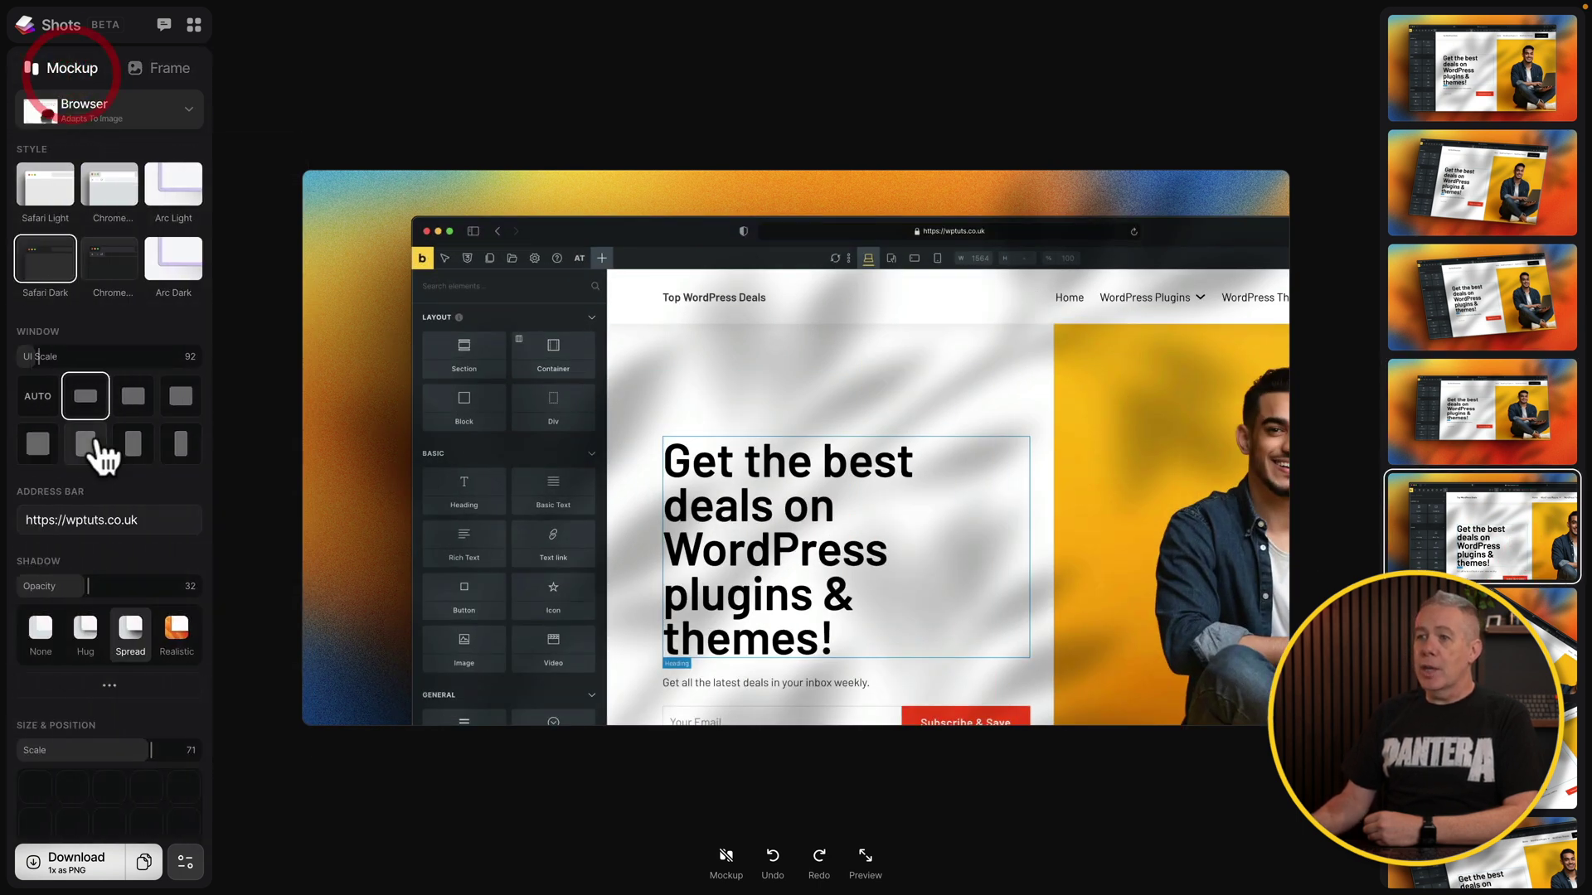
# - Scale the browser mockup to 48 and position it running off the right and bottom edges
pyautogui.scroll(-3, 121, 557)
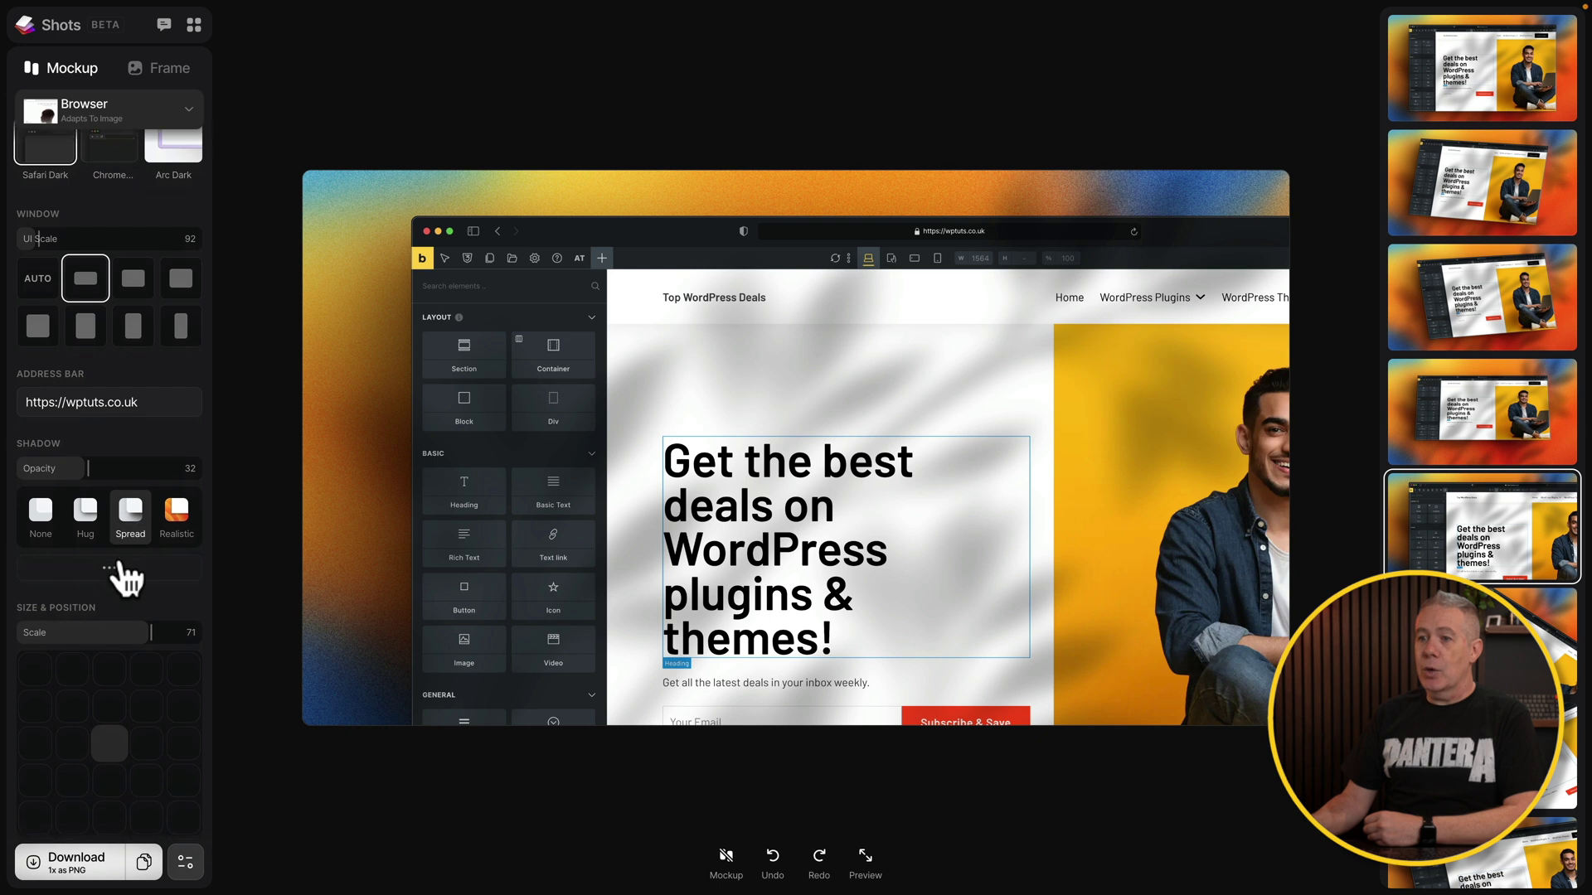
pyautogui.scroll(-3, 124, 581)
pyautogui.moveTo(116, 568); pyautogui.dragTo(142, 569)
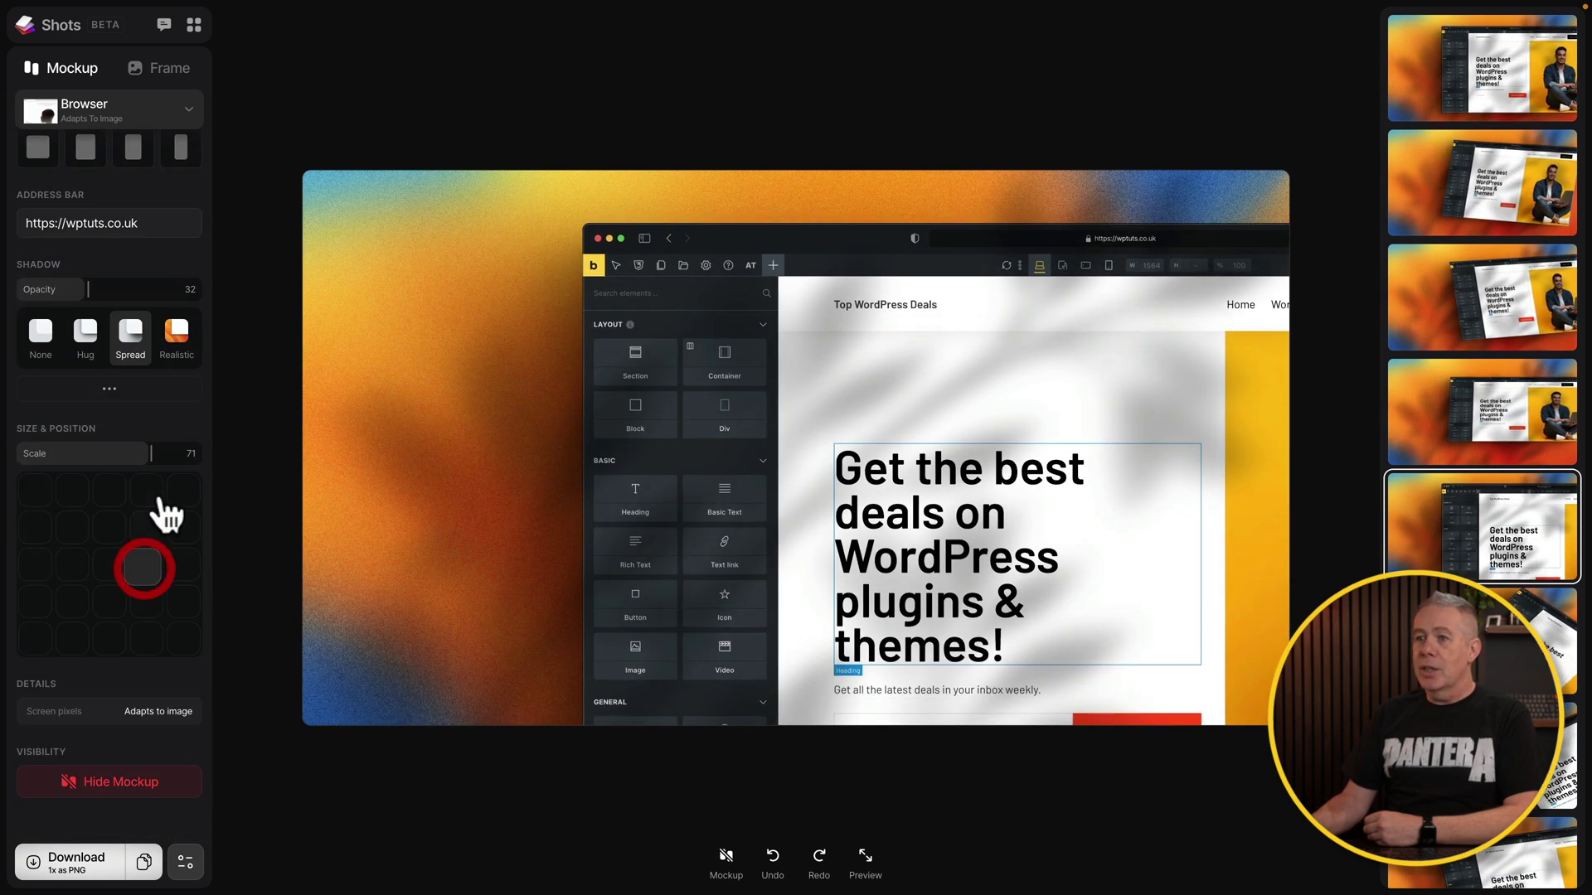
pyautogui.moveTo(151, 455); pyautogui.dragTo(86, 454)
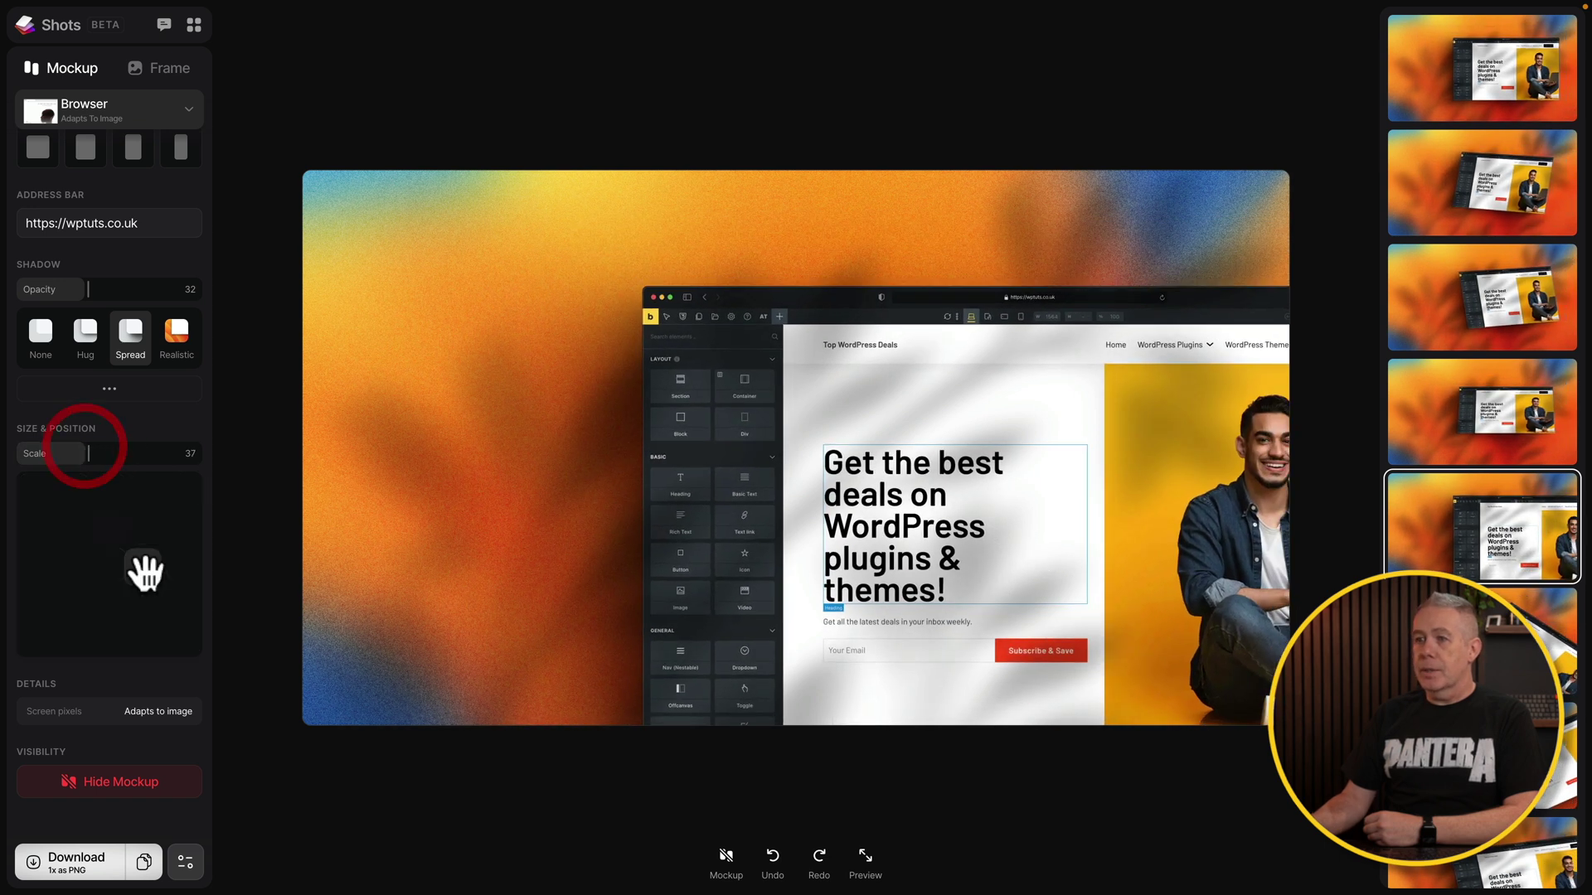
pyautogui.moveTo(145, 570); pyautogui.dragTo(145, 558)
pyautogui.moveTo(88, 449); pyautogui.dragTo(106, 450)
pyautogui.moveTo(145, 554); pyautogui.dragTo(145, 547)
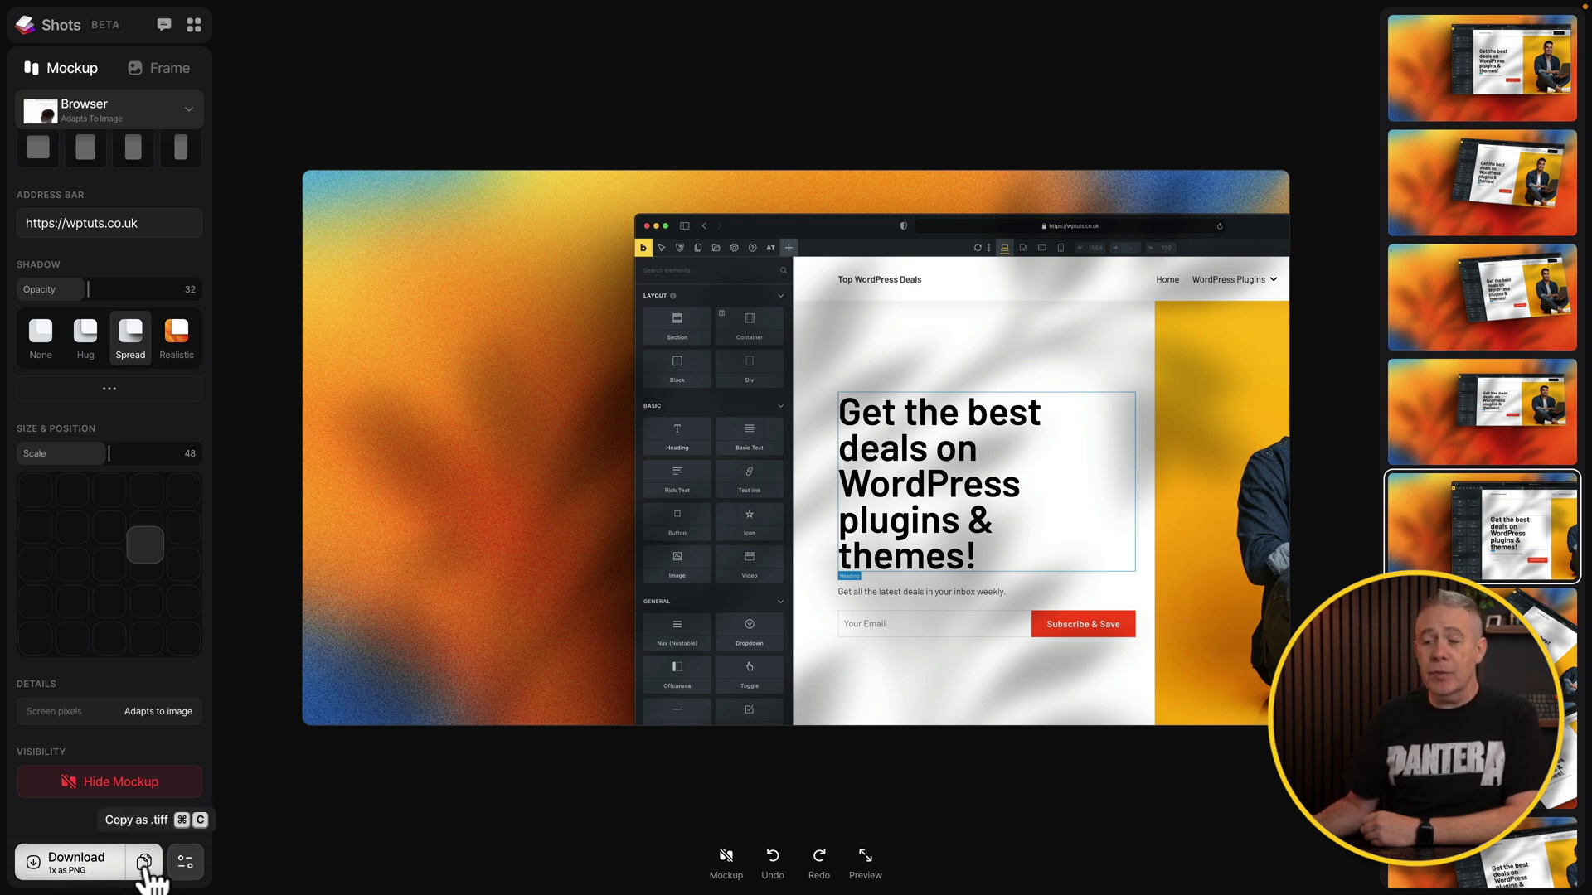
# - Set the export to PNG at 3x quality, giving 5760 x 3240
pyautogui.click(185, 864)
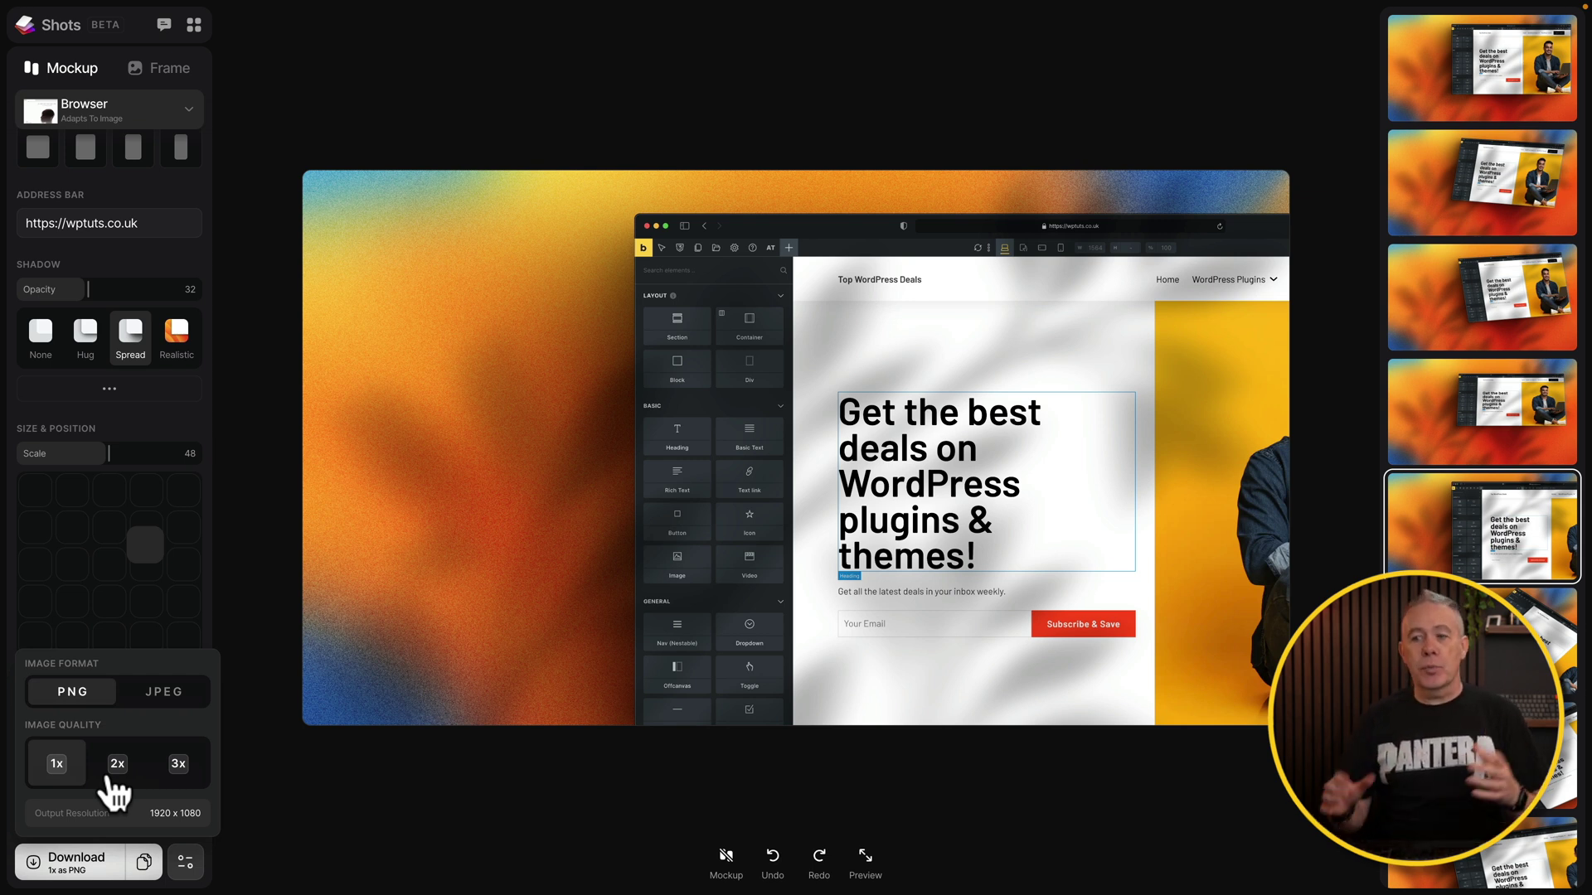
pyautogui.click(179, 765)
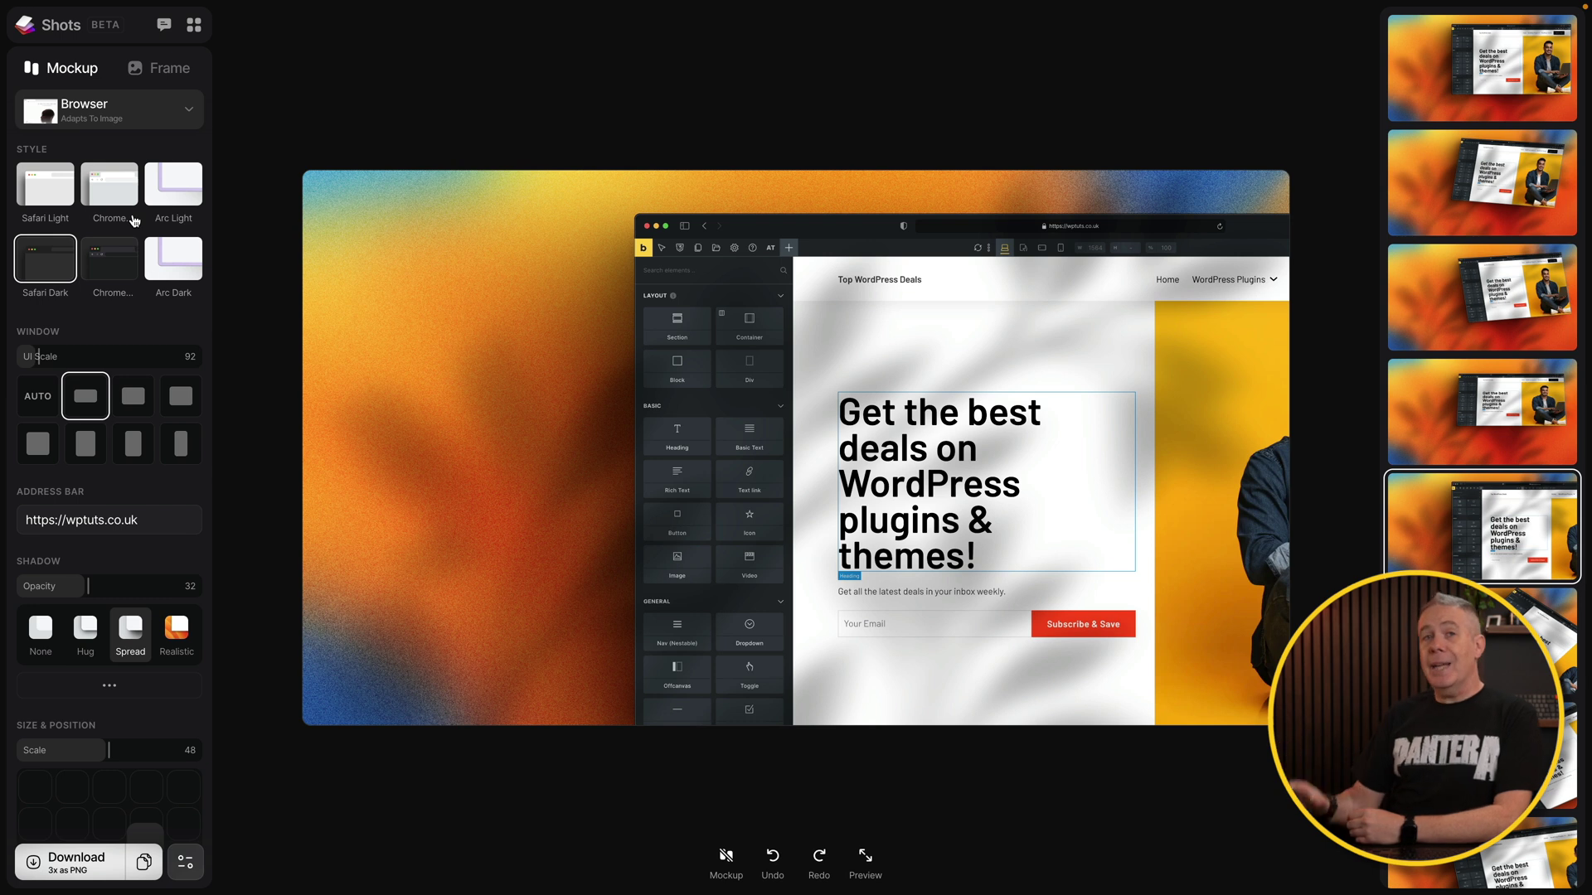
# - Browse the What's new changelog from the app's general menu, then close it
pyautogui.click(199, 25)
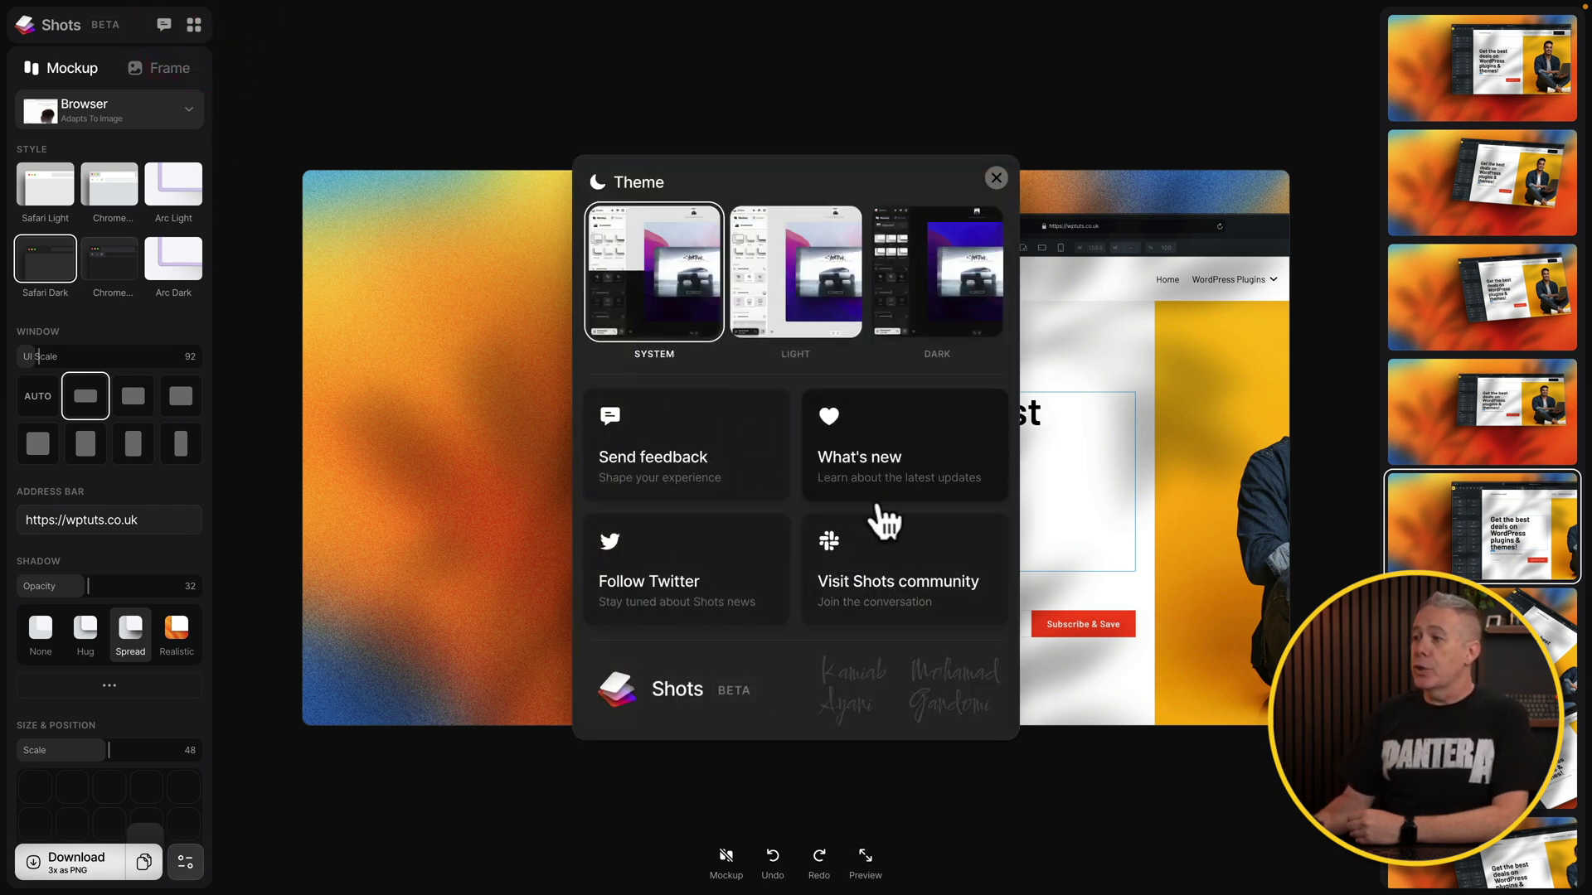
pyautogui.click(920, 489)
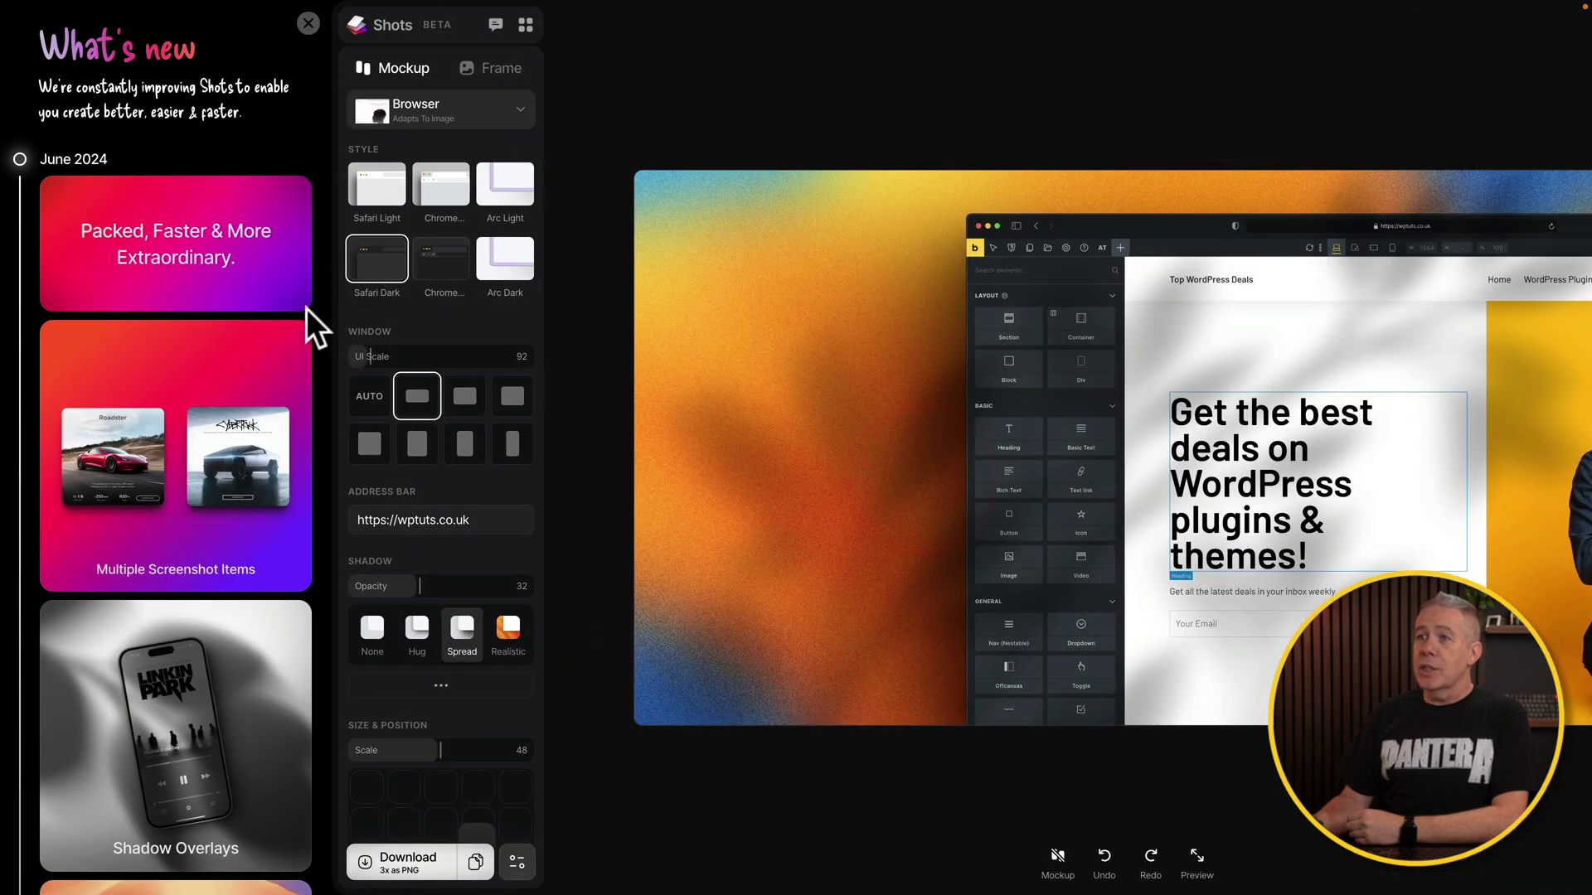
pyautogui.scroll(-10, 178, 464)
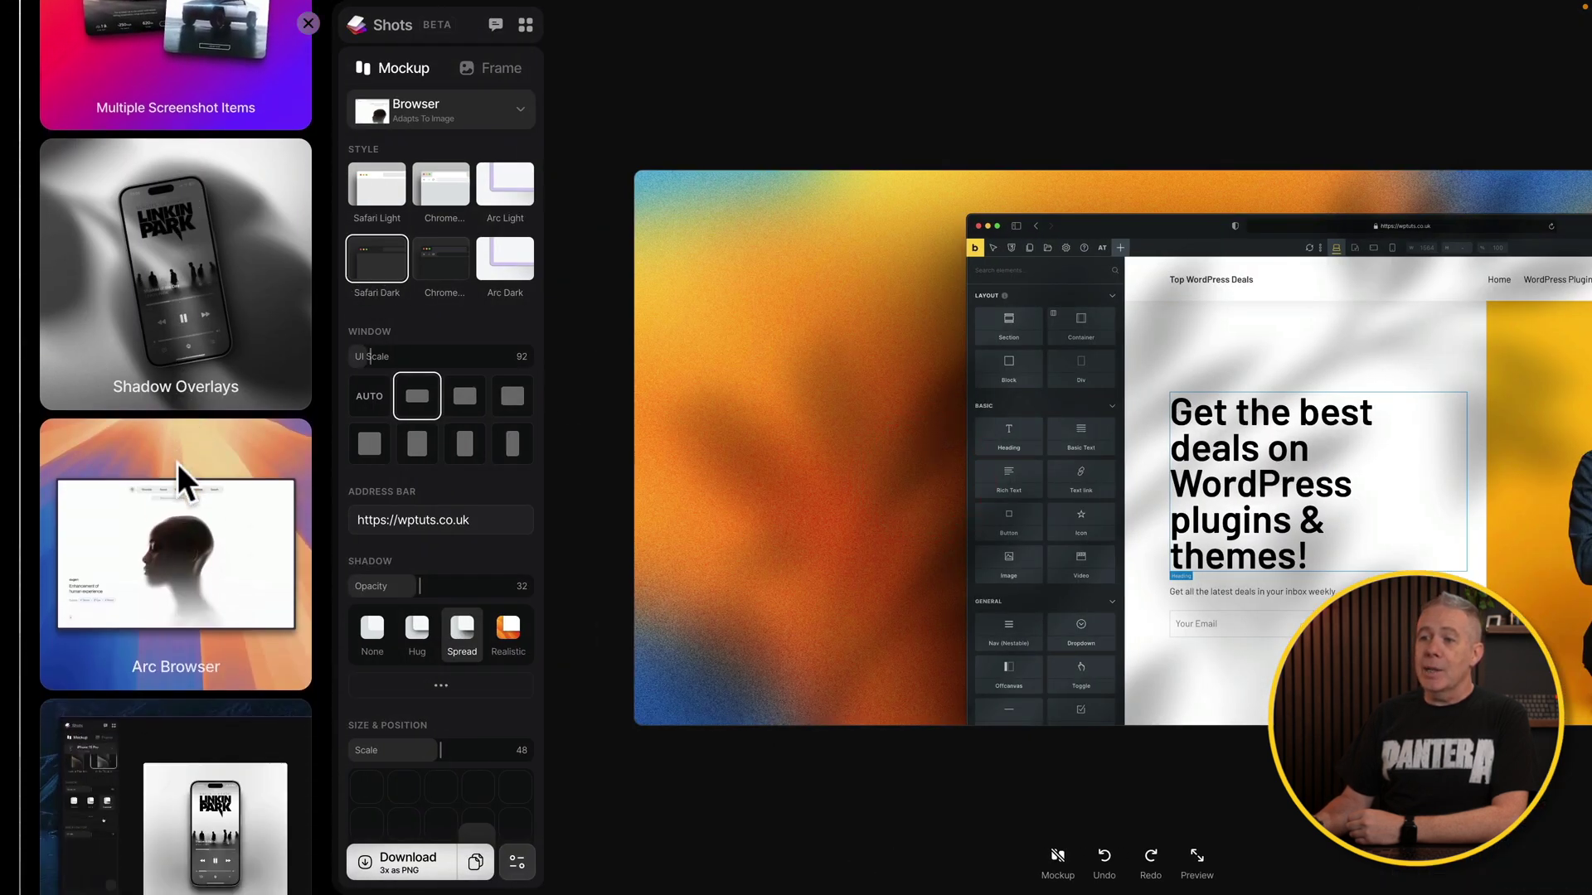
pyautogui.scroll(-5, 177, 464)
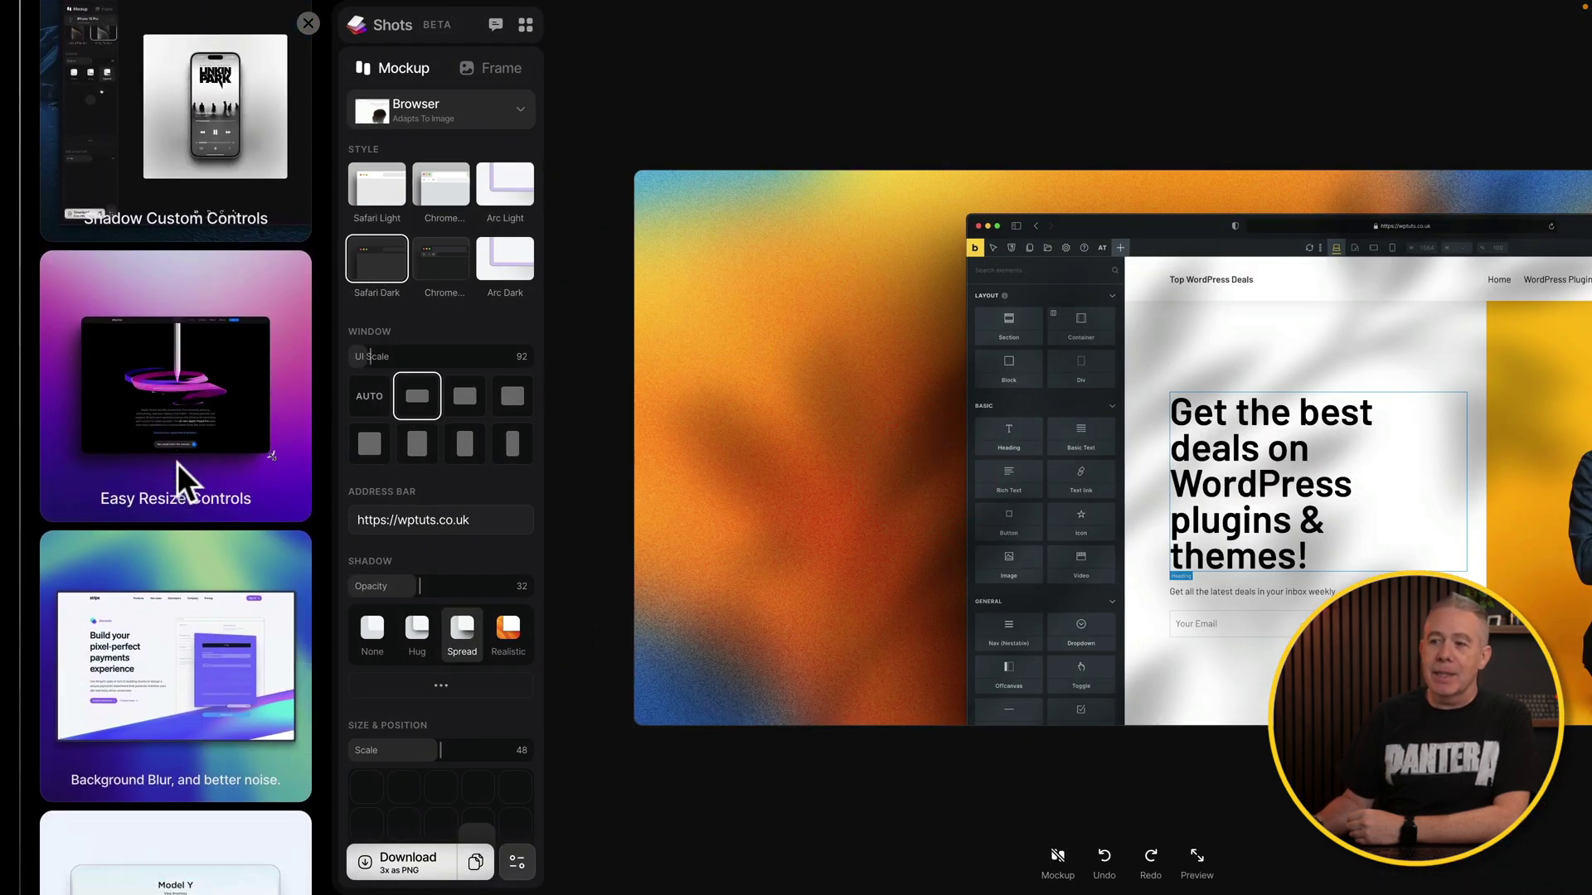
pyautogui.scroll(15, 177, 464)
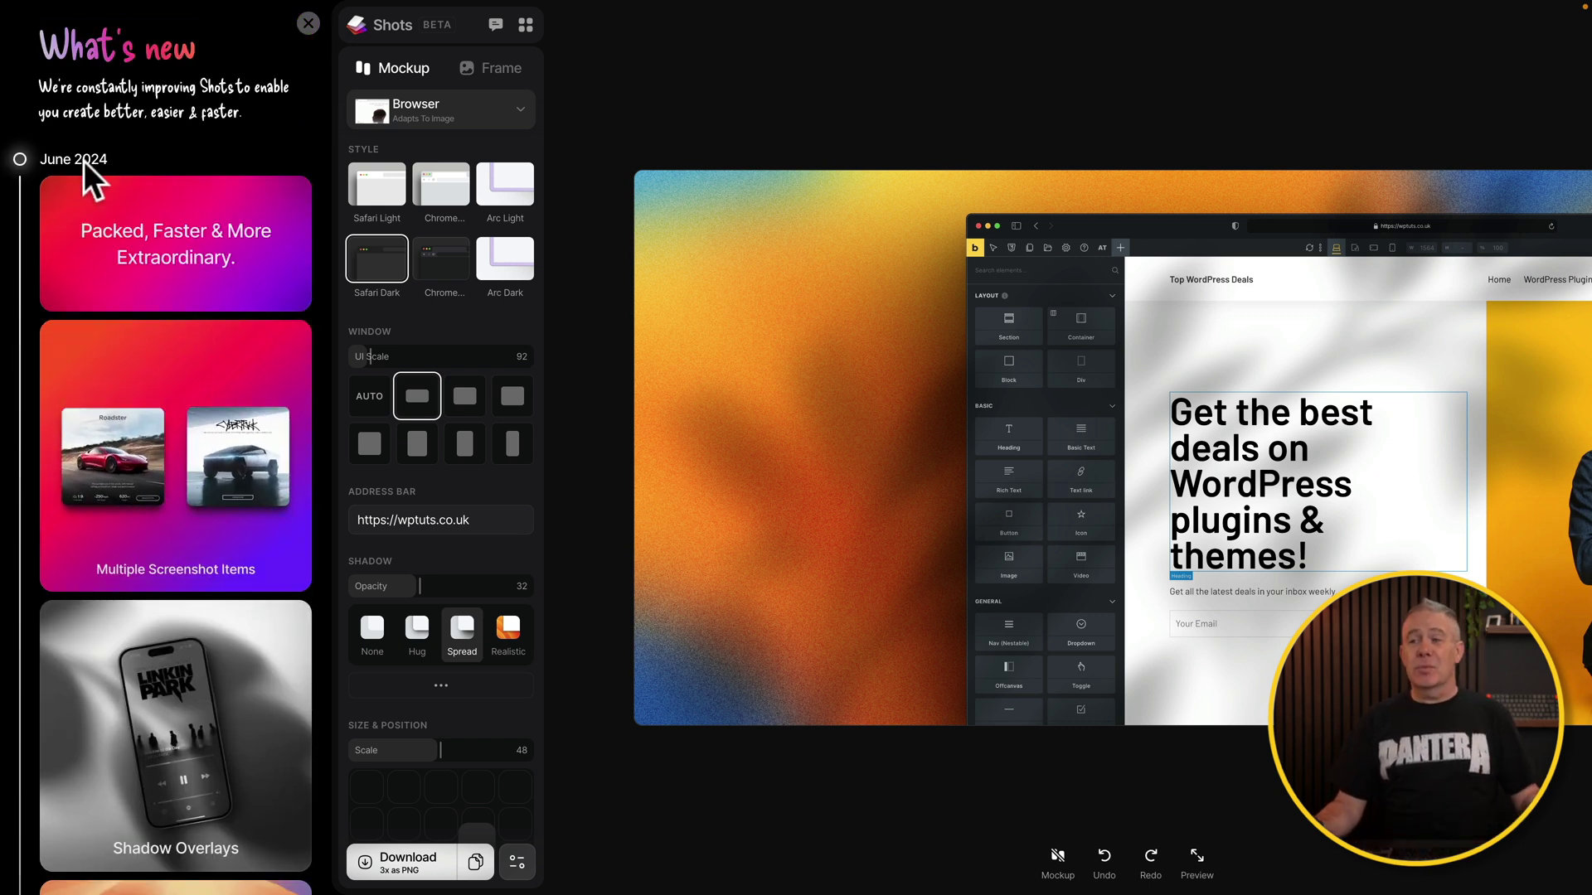
pyautogui.click(526, 25)
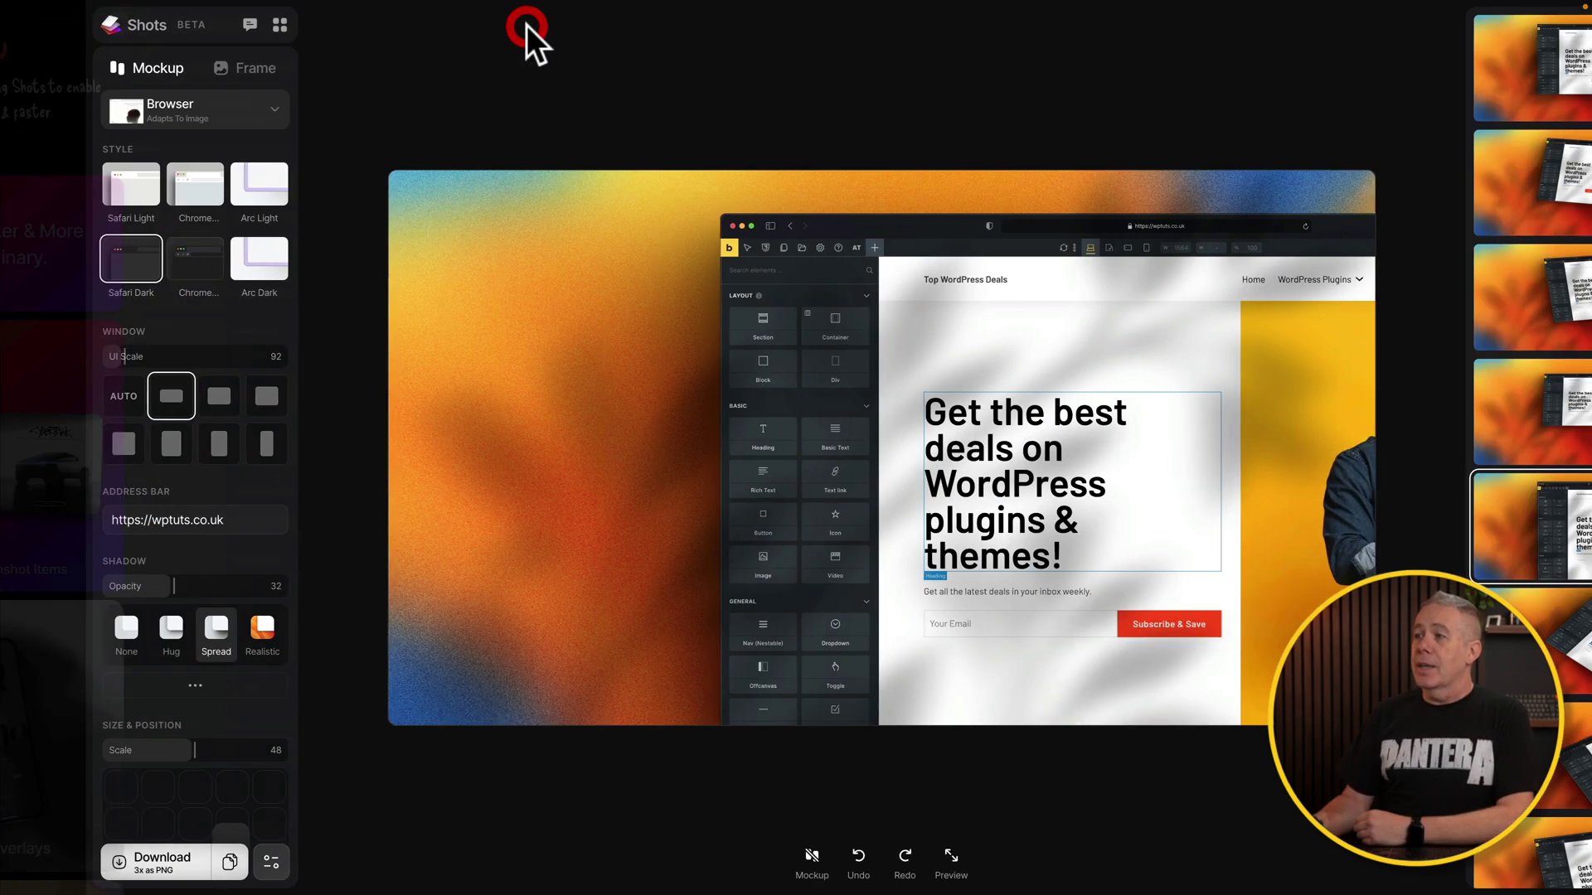
# - Try the Light and System interface themes, then settle on Dark
pyautogui.click(194, 25)
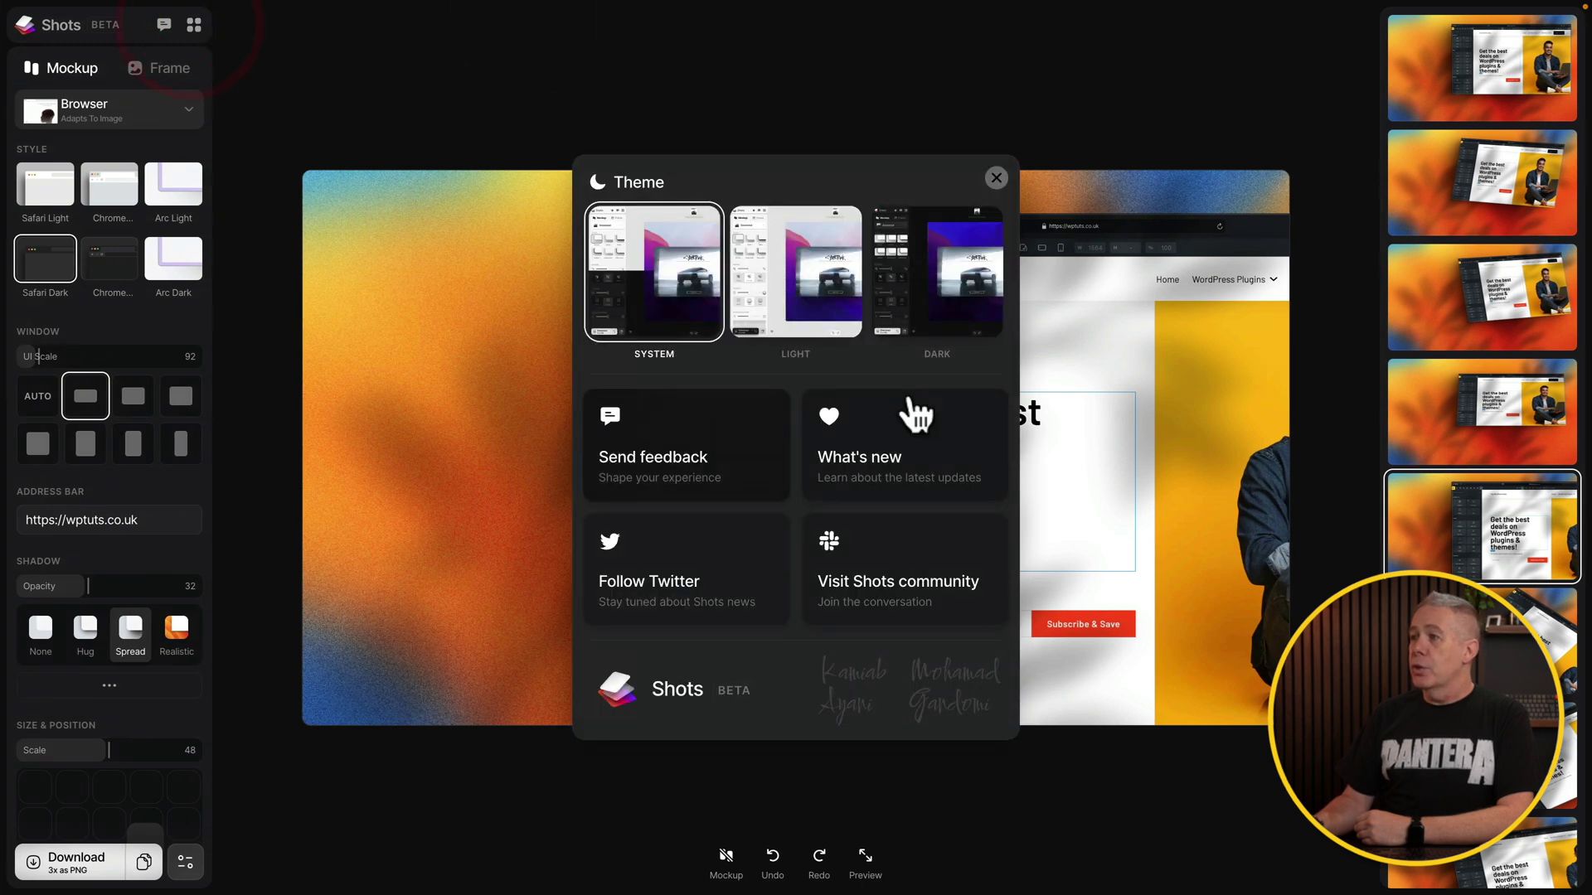
pyautogui.click(818, 310)
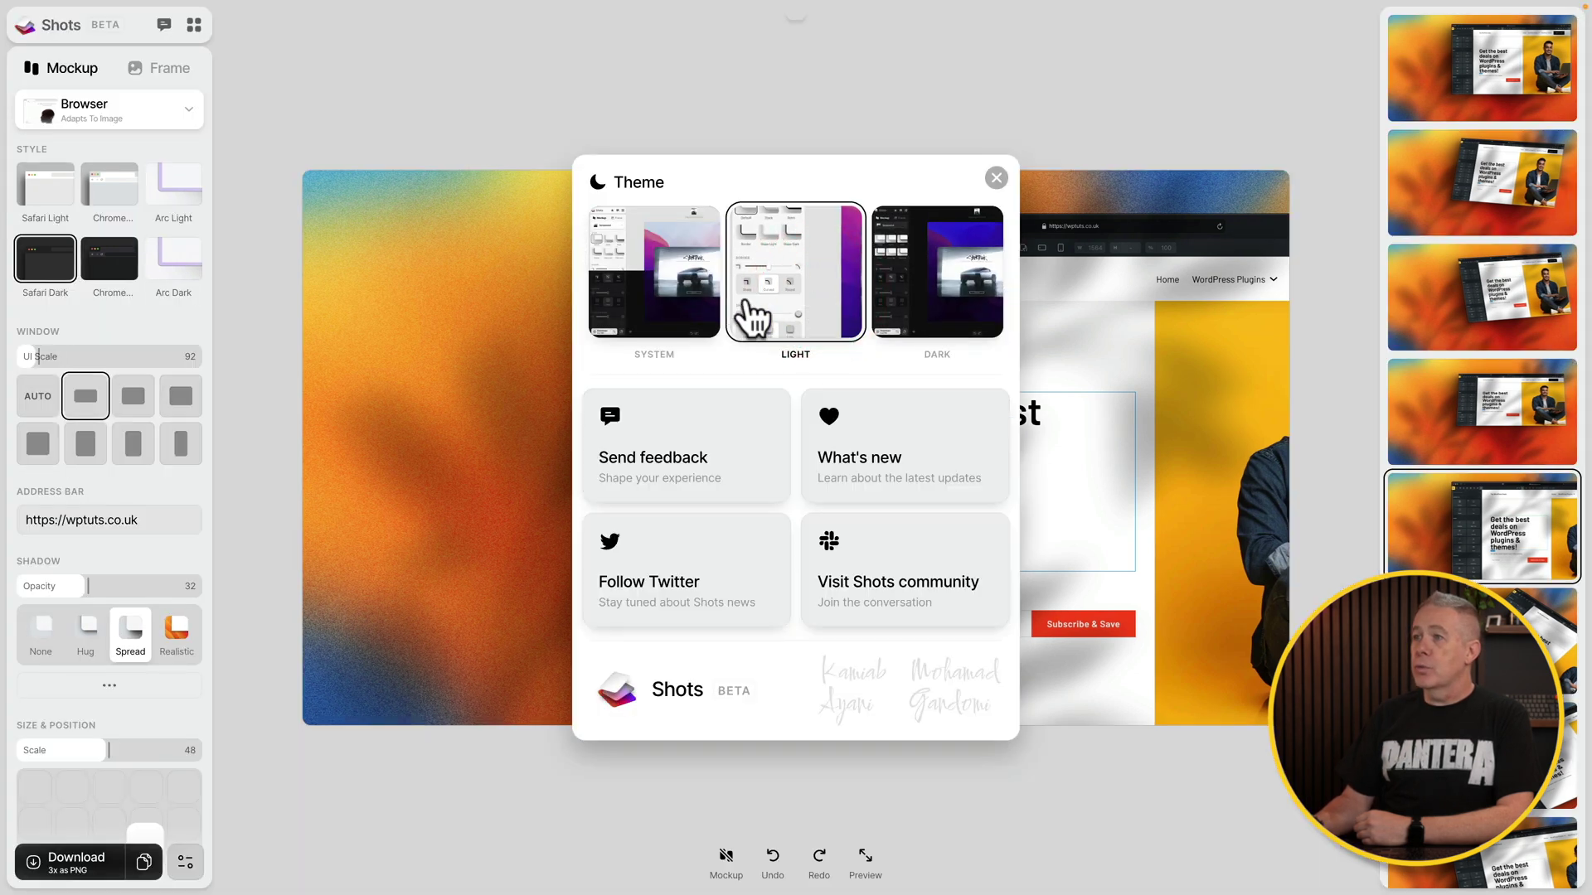
pyautogui.click(702, 305)
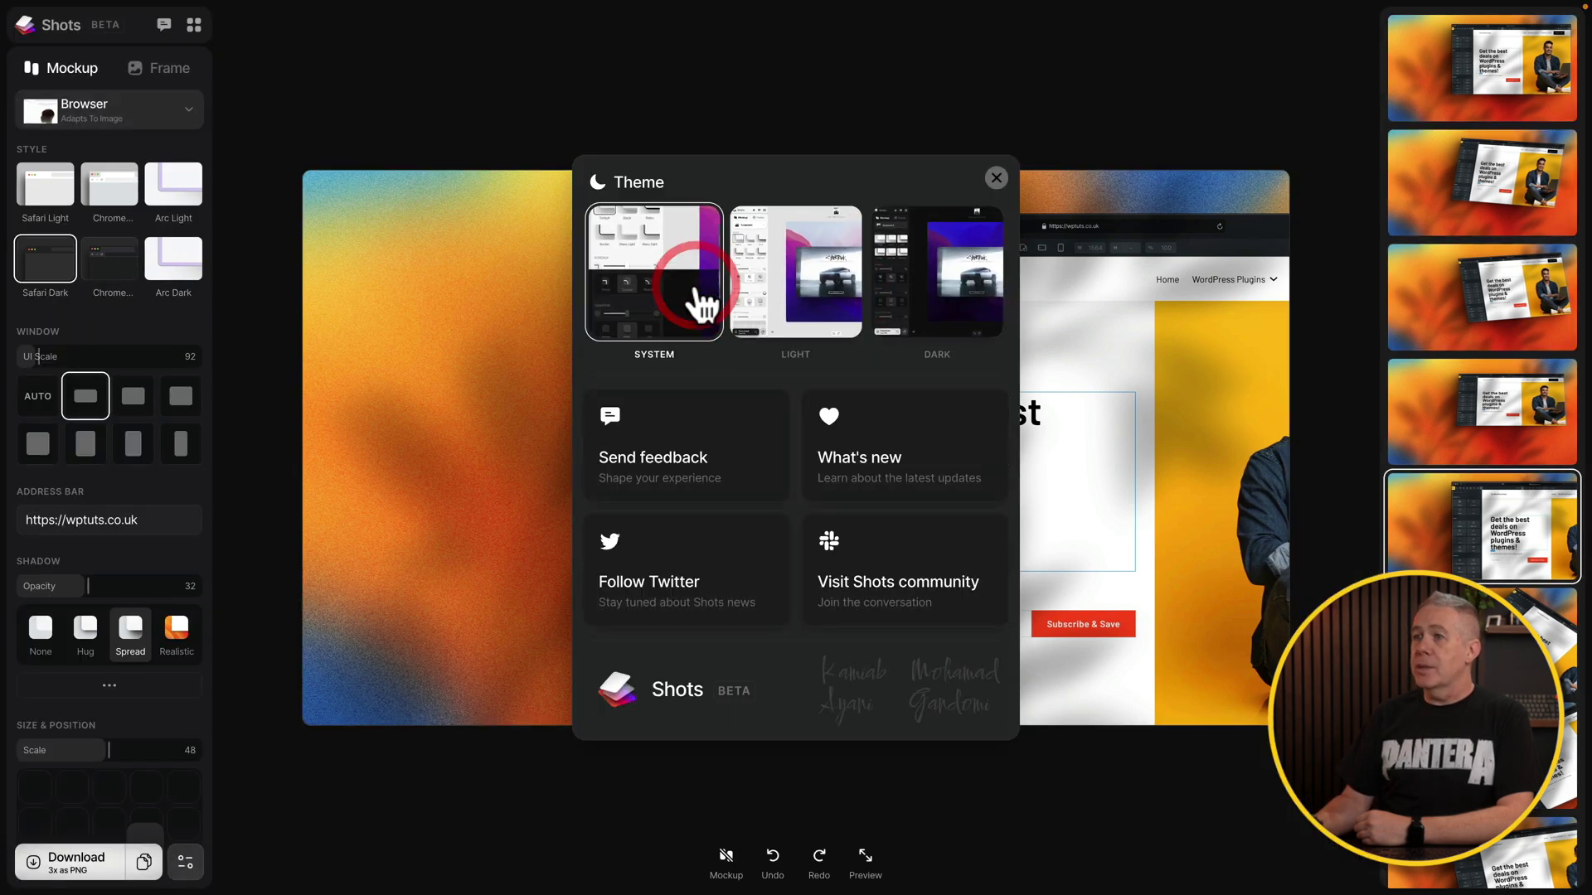
pyautogui.click(980, 313)
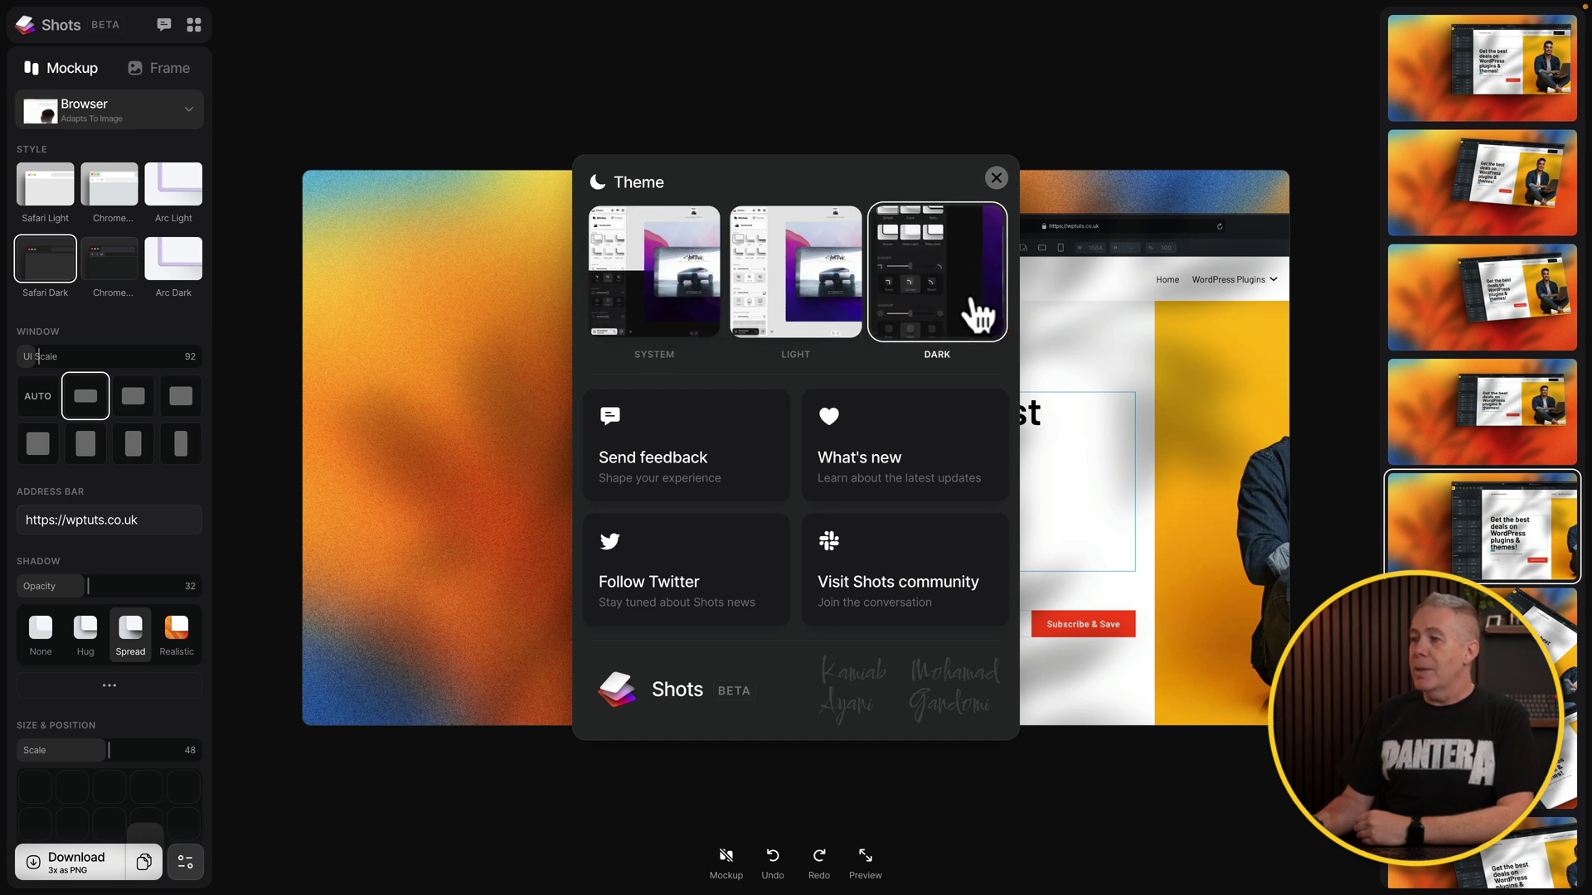